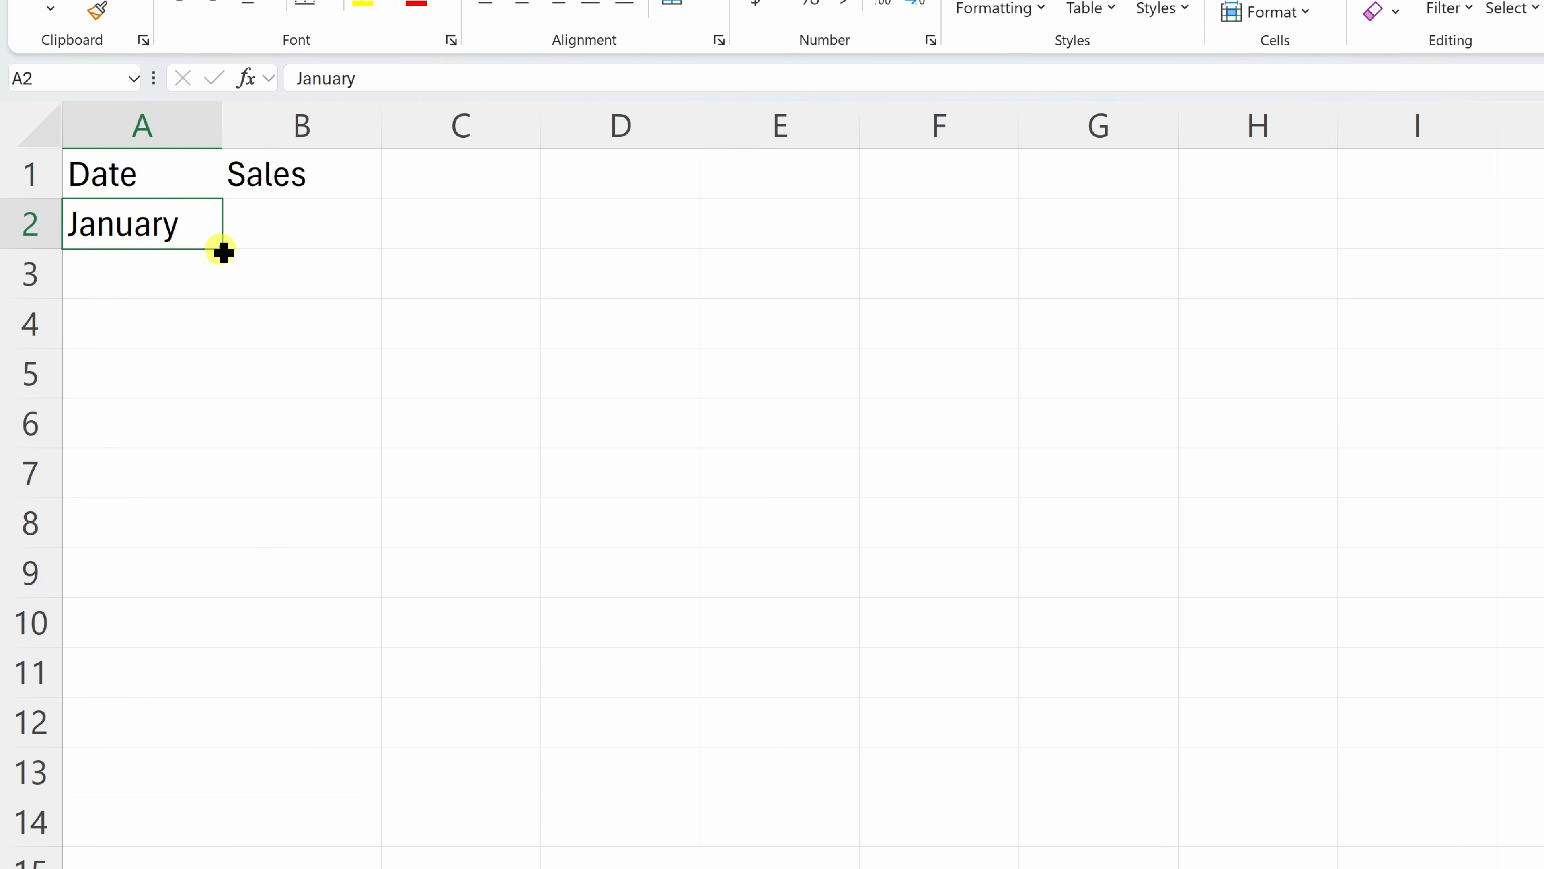
# Fill A2:A13 with January–December and enter sales 1200, 1800, then paste March–December values to 14500
pyautogui.moveTo(223, 251); pyautogui.dragTo(216, 777)
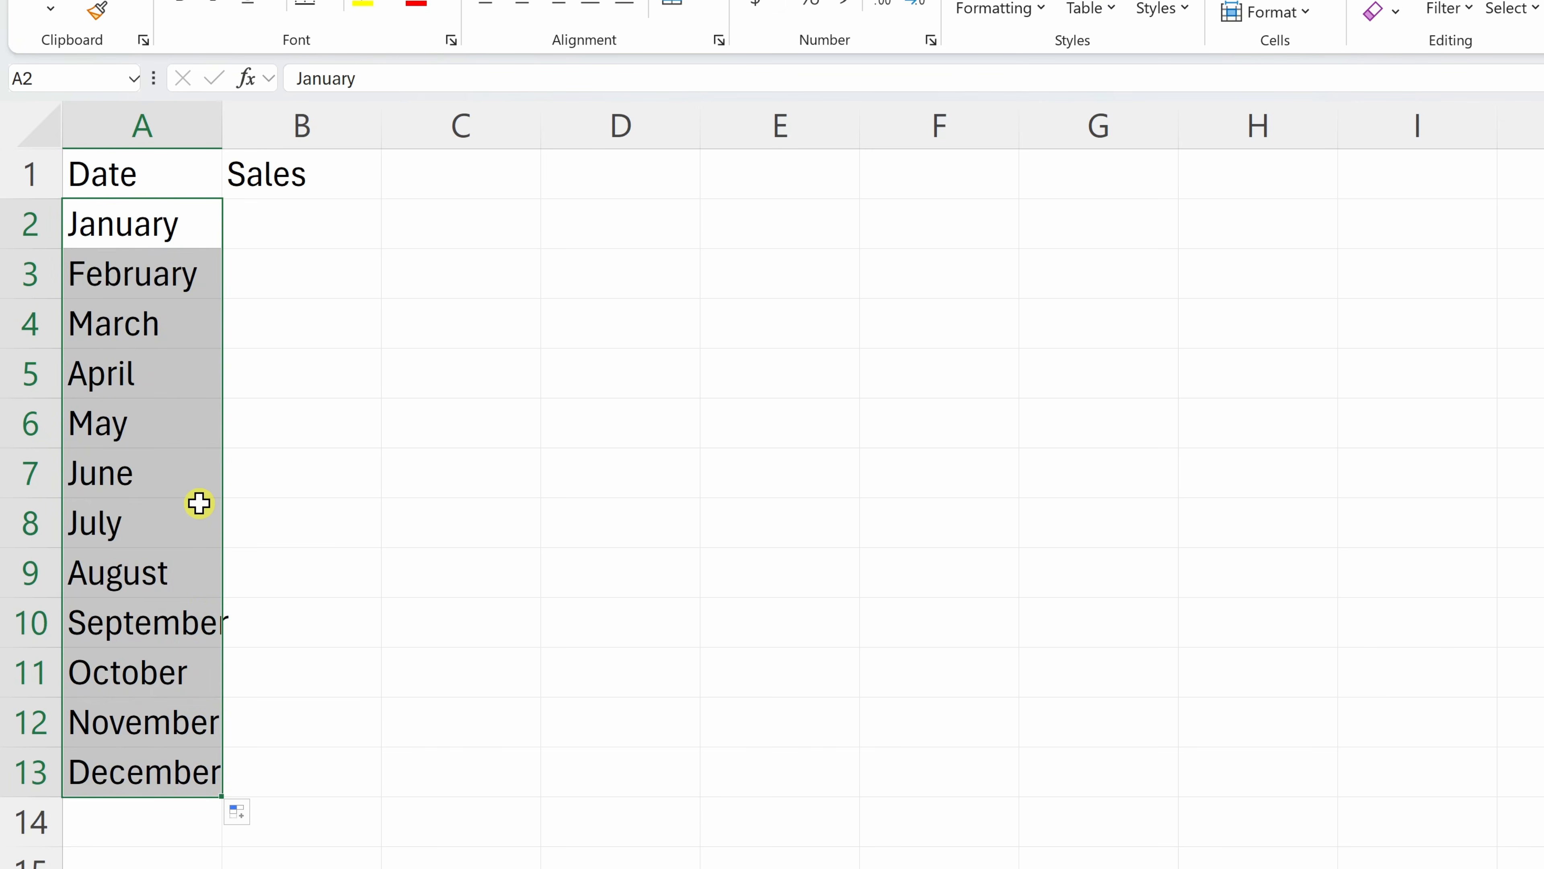
pyautogui.click(286, 213)
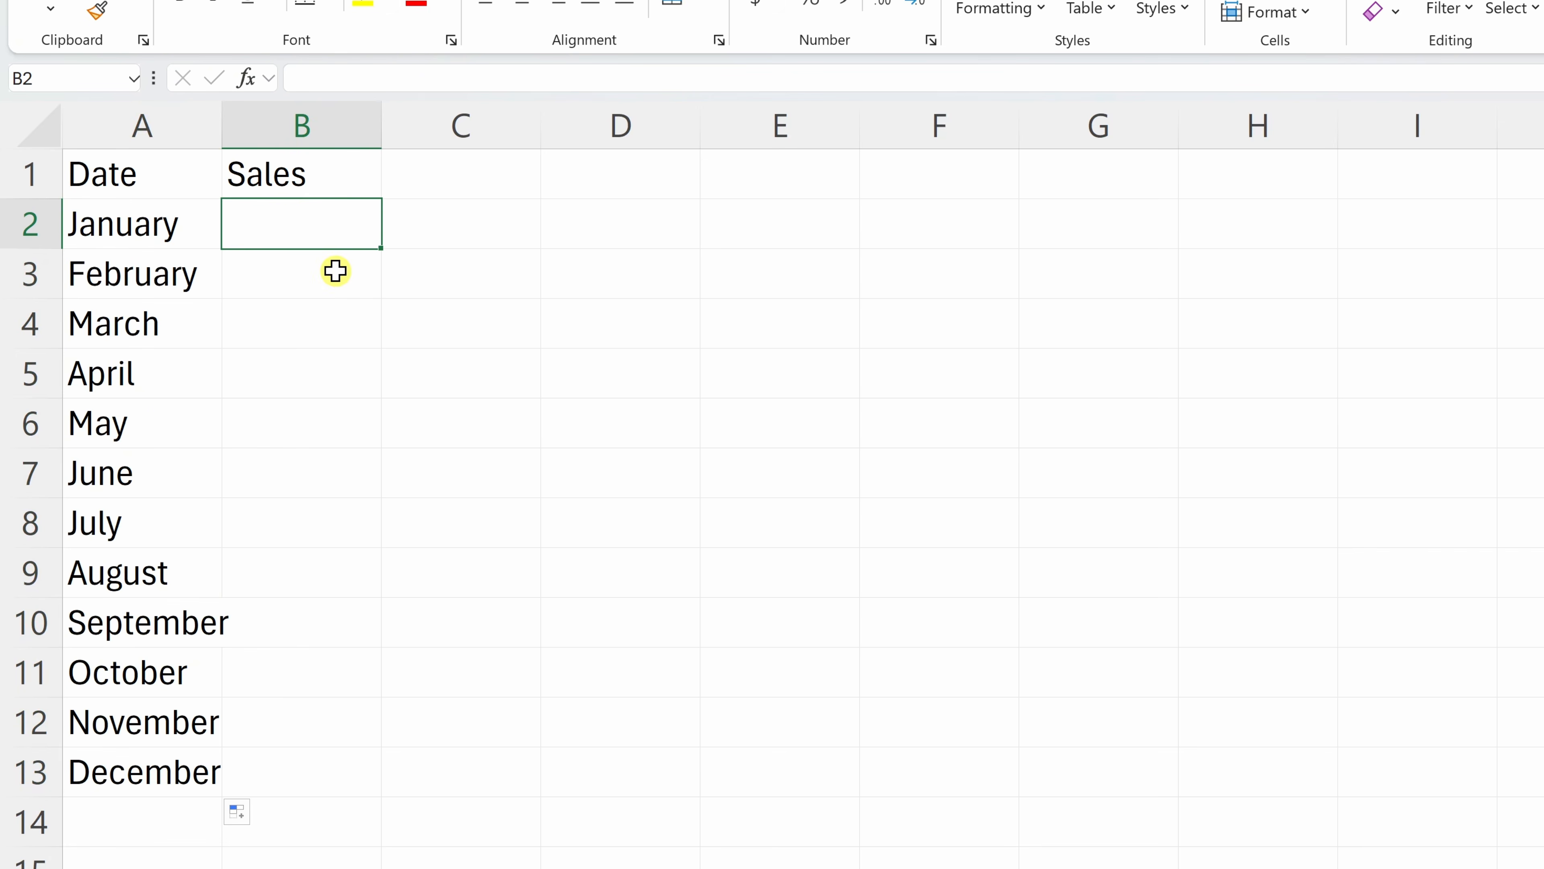
pyautogui.write('1200')
pyautogui.press('Return')
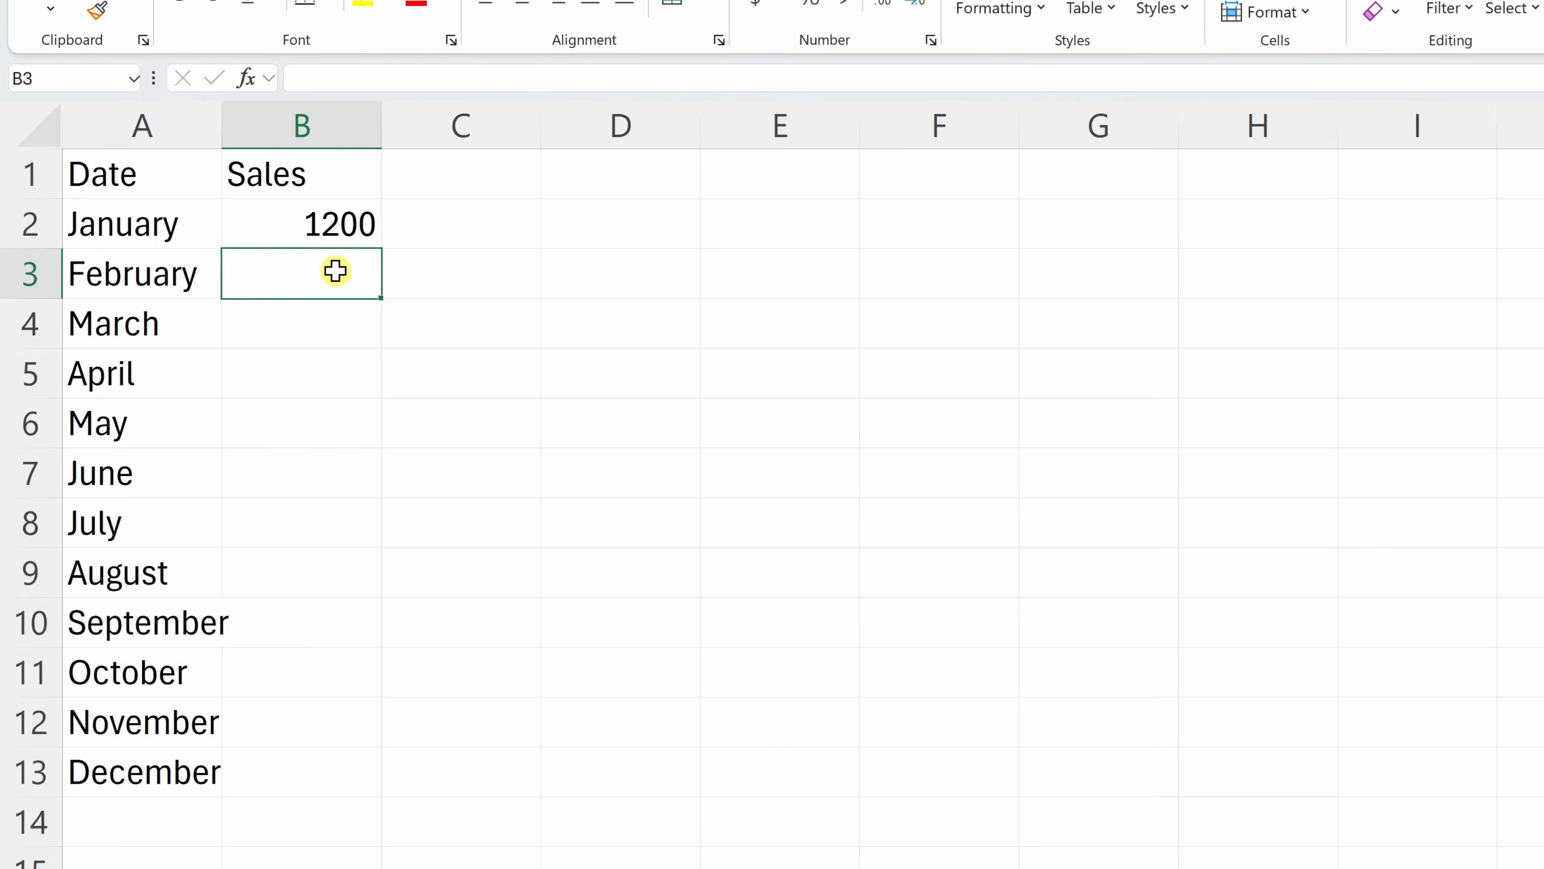
pyautogui.write('1800')
pyautogui.press('Return')
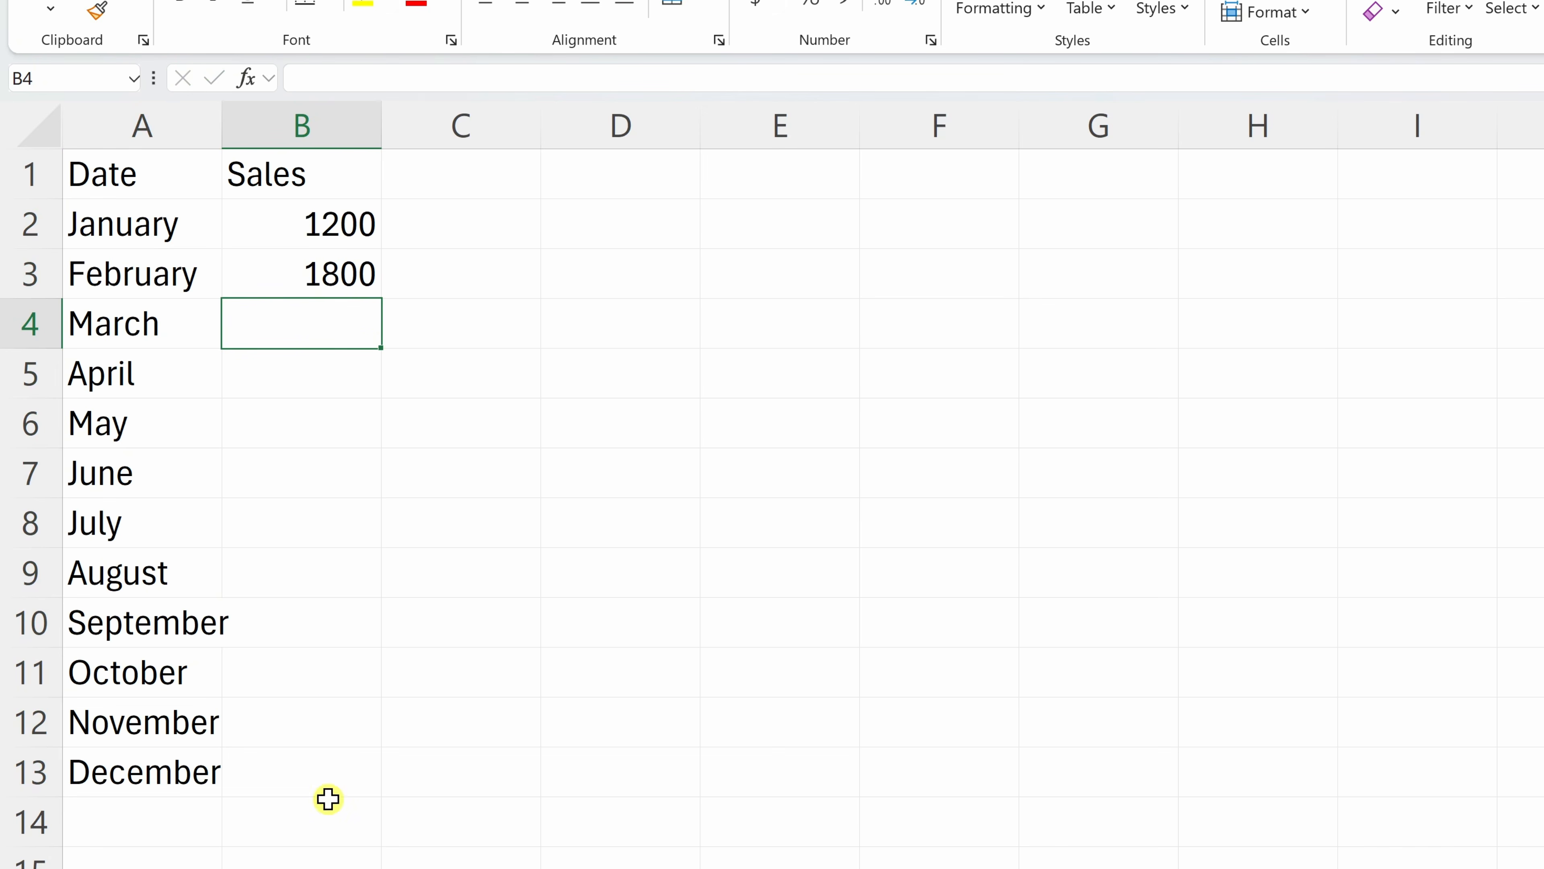
pyautogui.hotkey('ctrl', 'v')
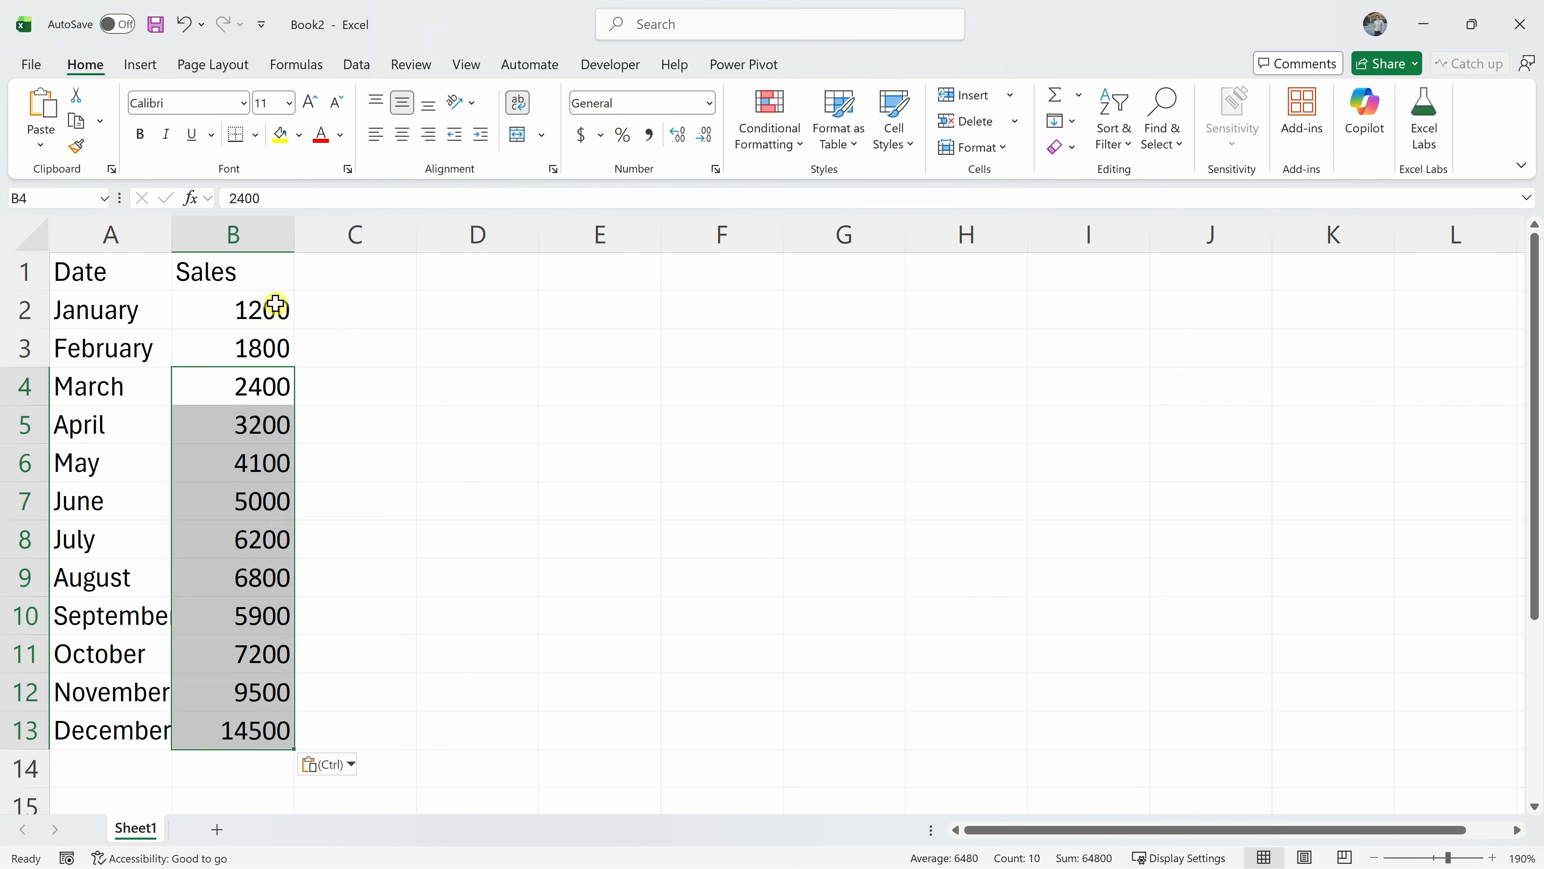
pyautogui.moveTo(357, 220); pyautogui.dragTo(261, 739)
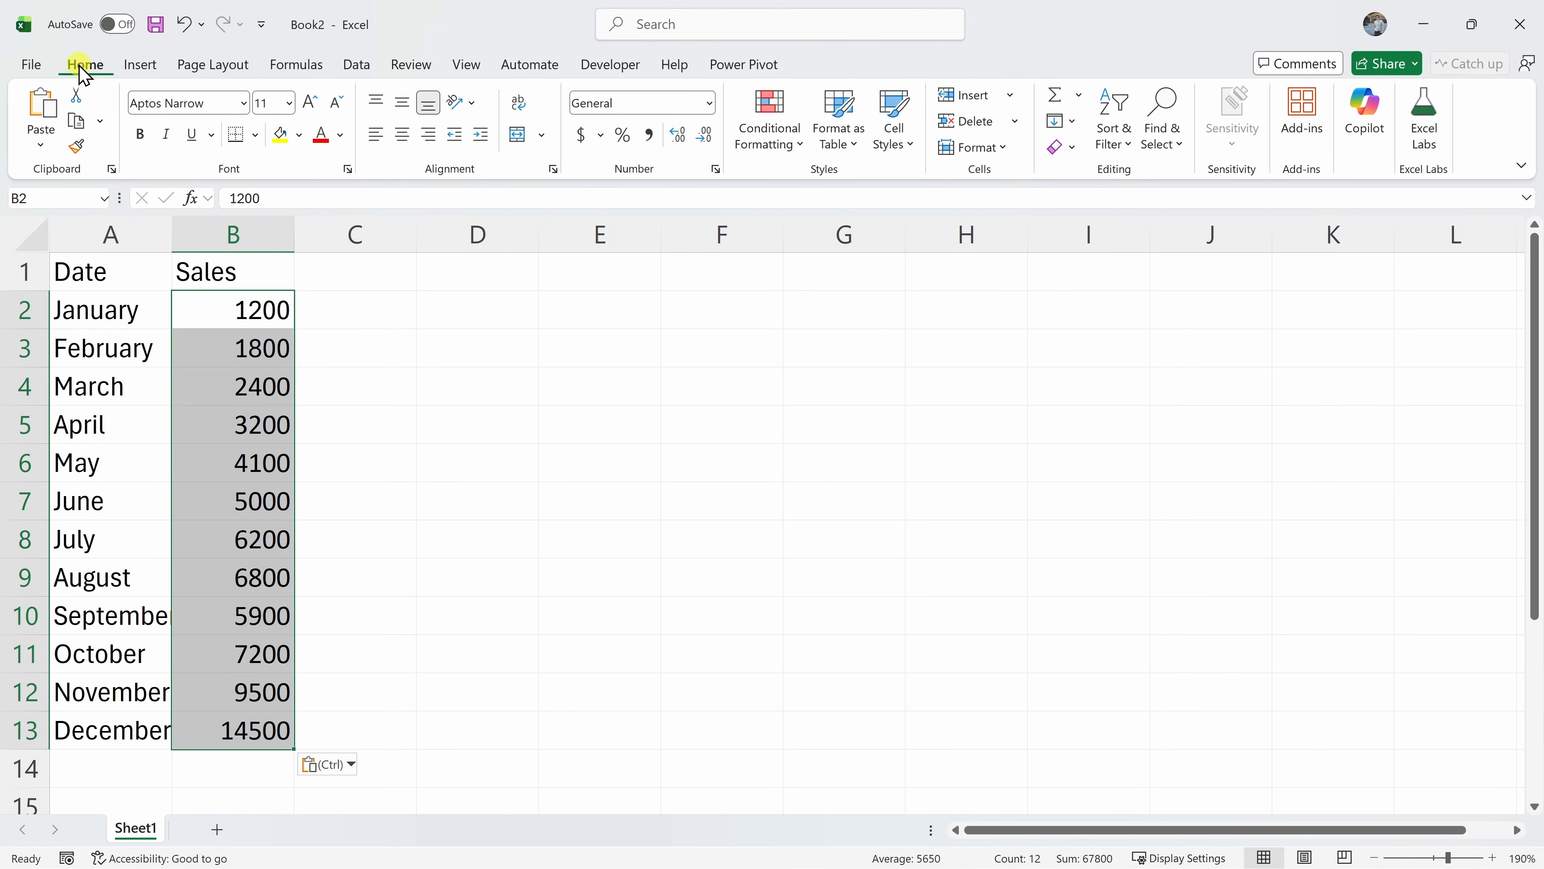
# Apply Comma Style to B2:B13 and remove both decimal places so values read 1,200 to 14,500
pyautogui.click(649, 135)
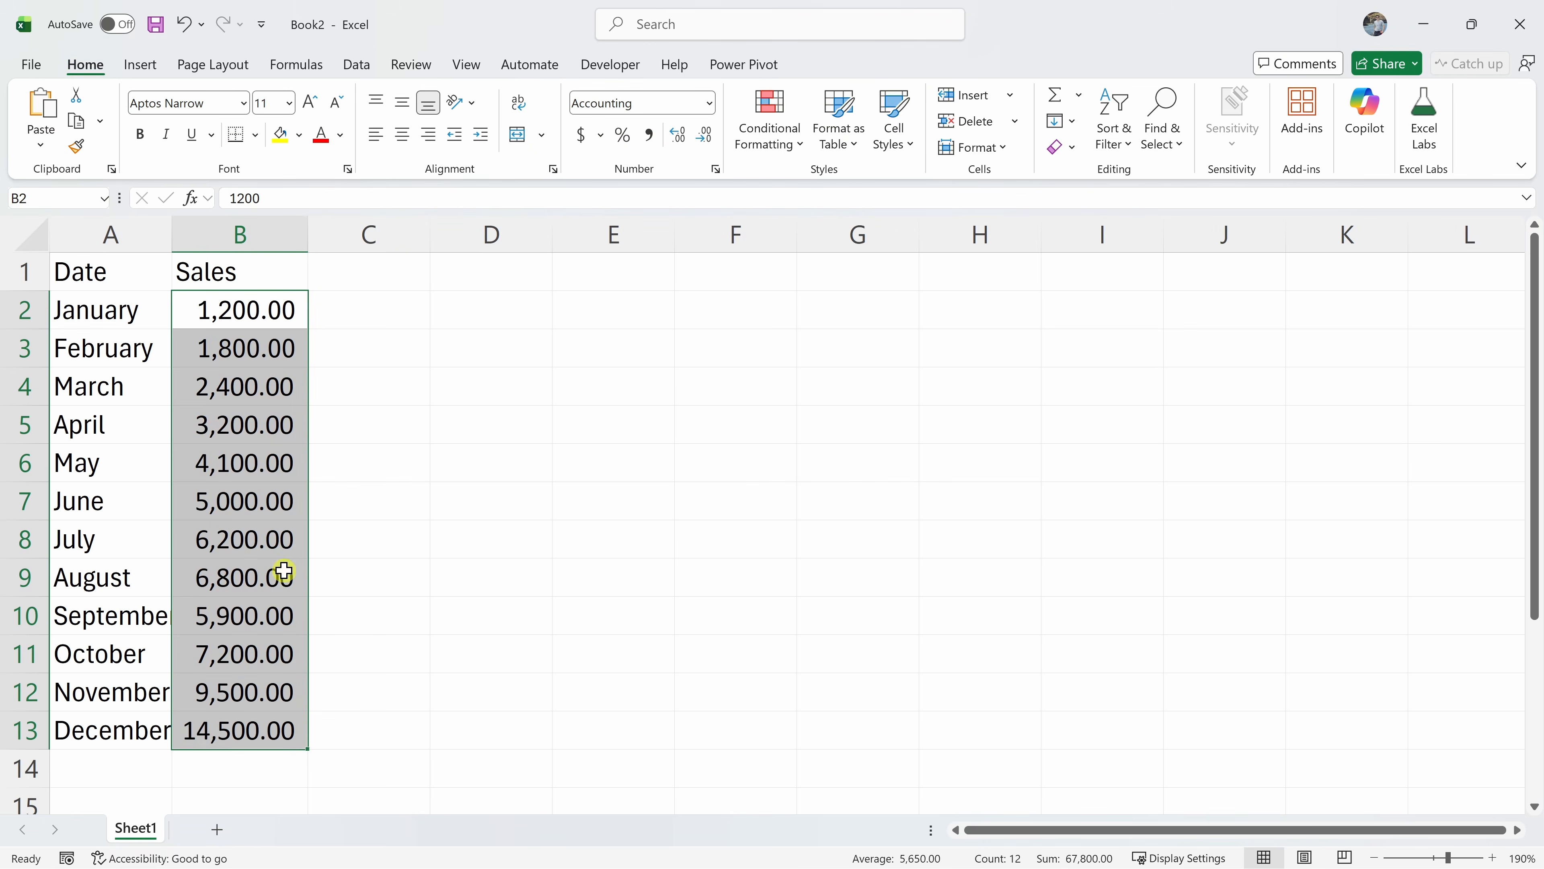
pyautogui.click(706, 134)
pyautogui.click(706, 133)
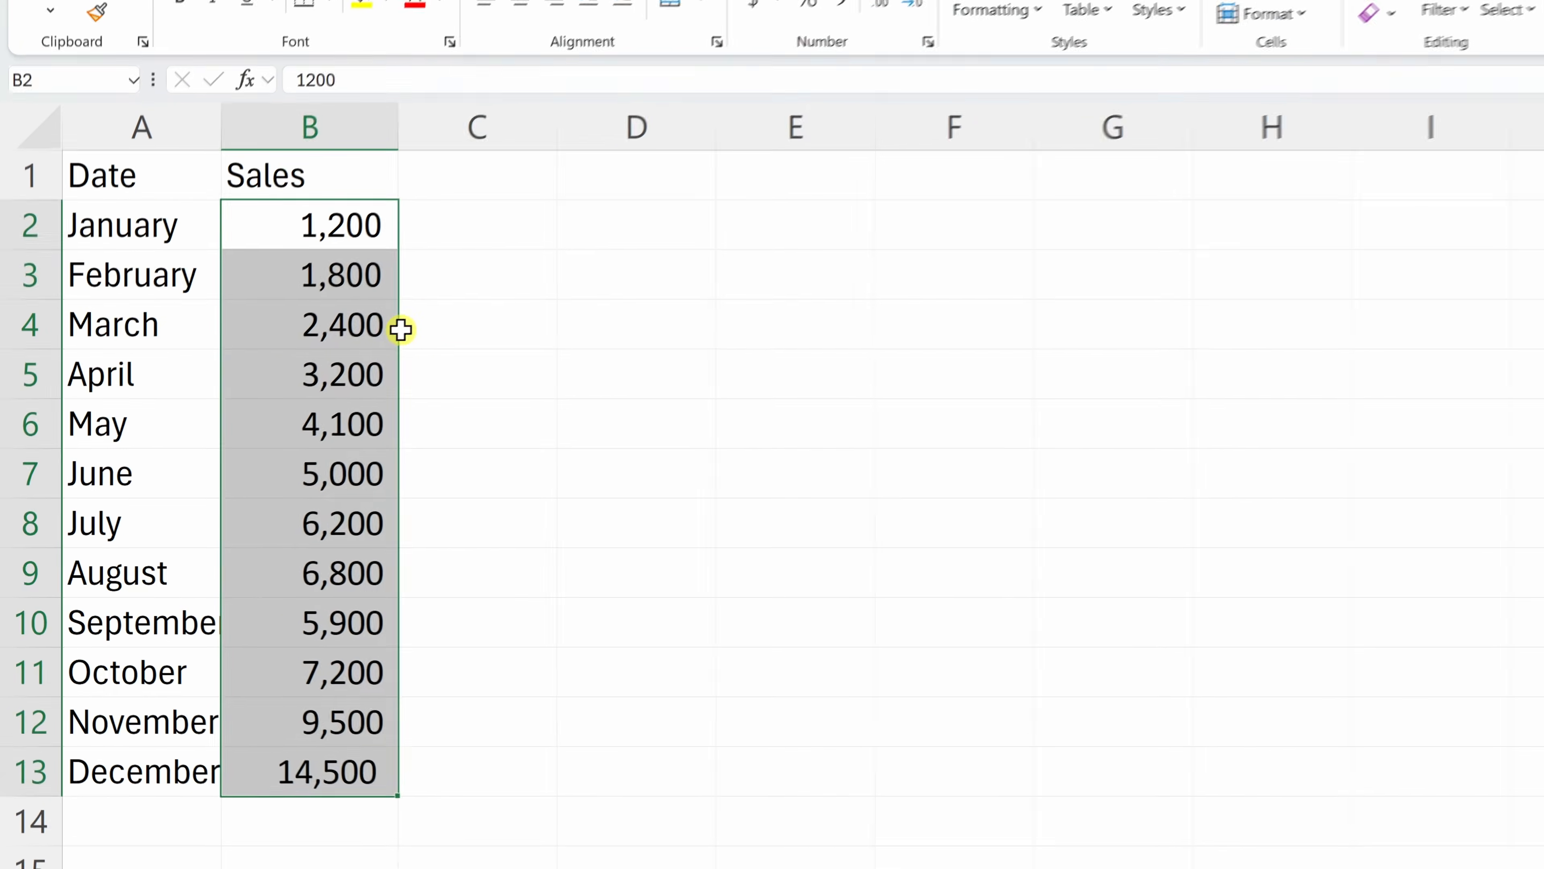
pyautogui.click(311, 388)
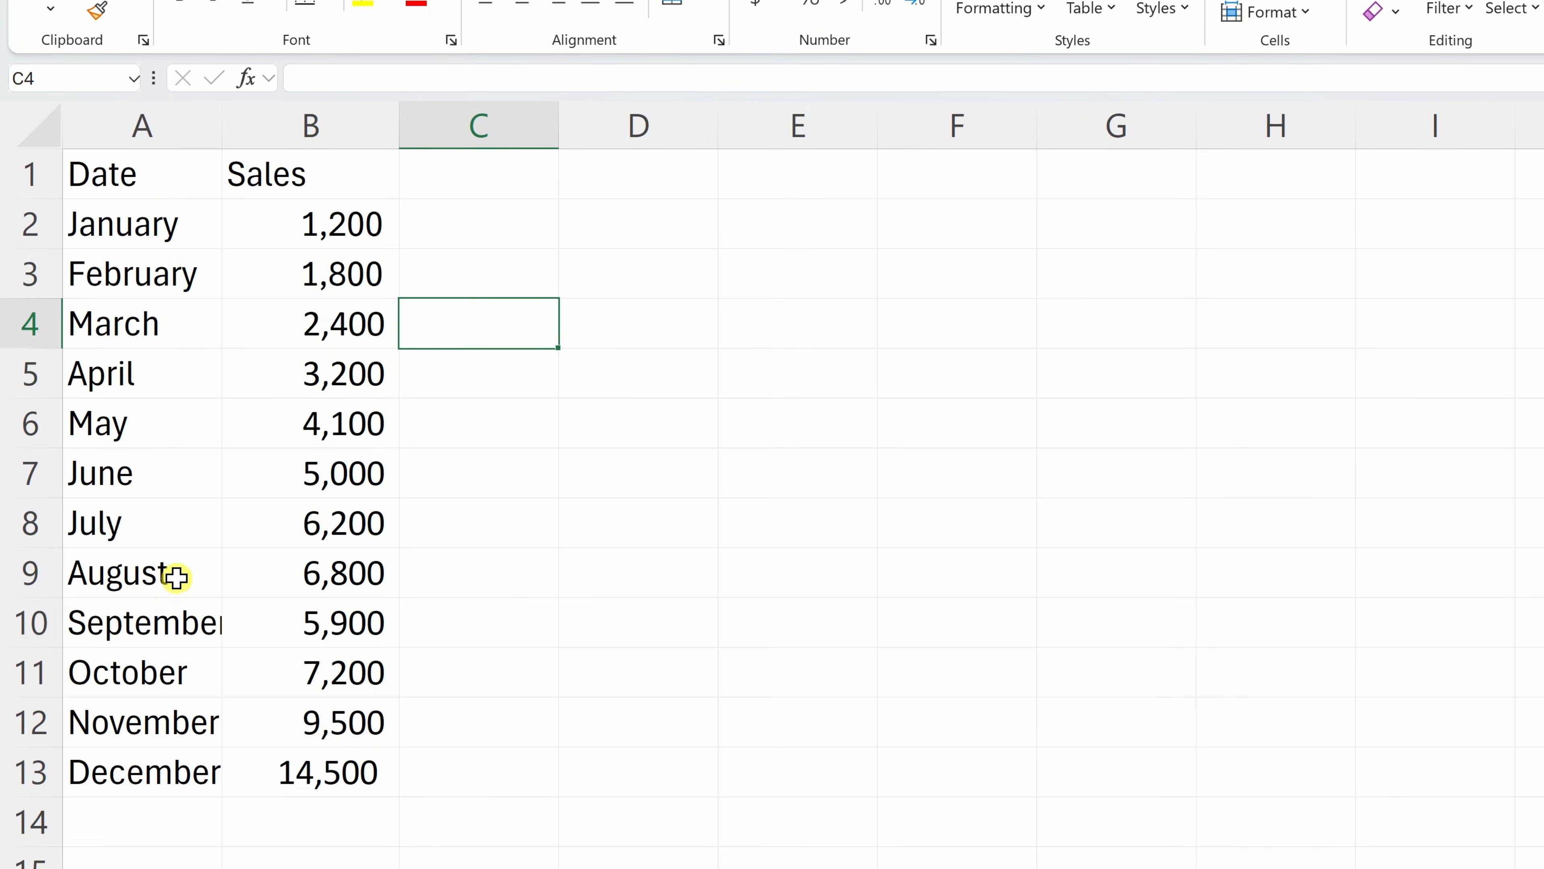
# Widen column A and AutoFit it so the month September shows in full
pyautogui.click(189, 622)
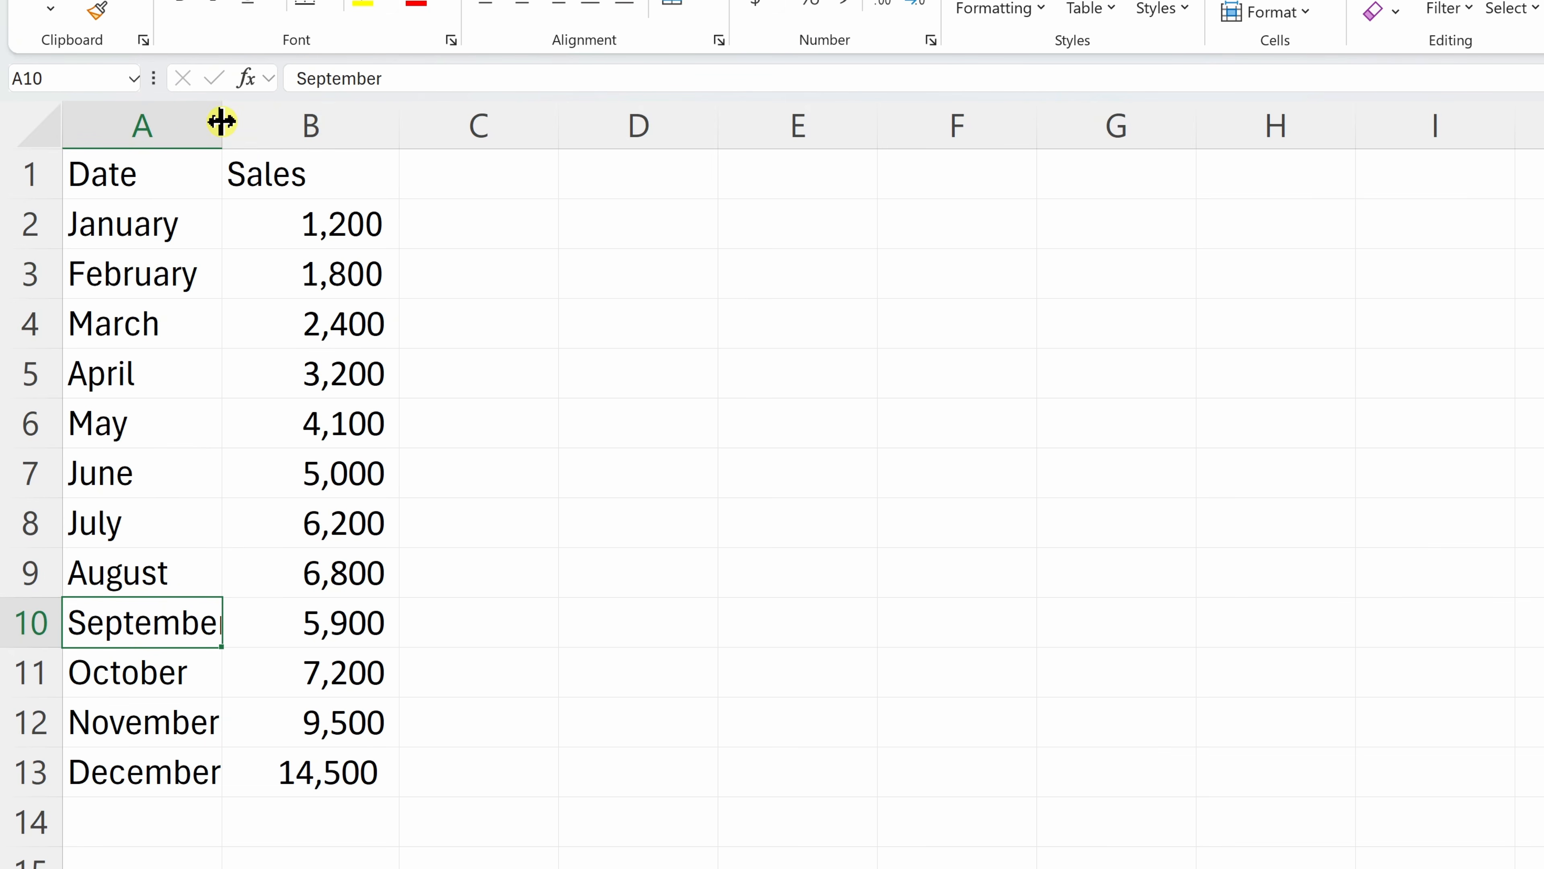
pyautogui.moveTo(221, 121); pyautogui.dragTo(296, 125)
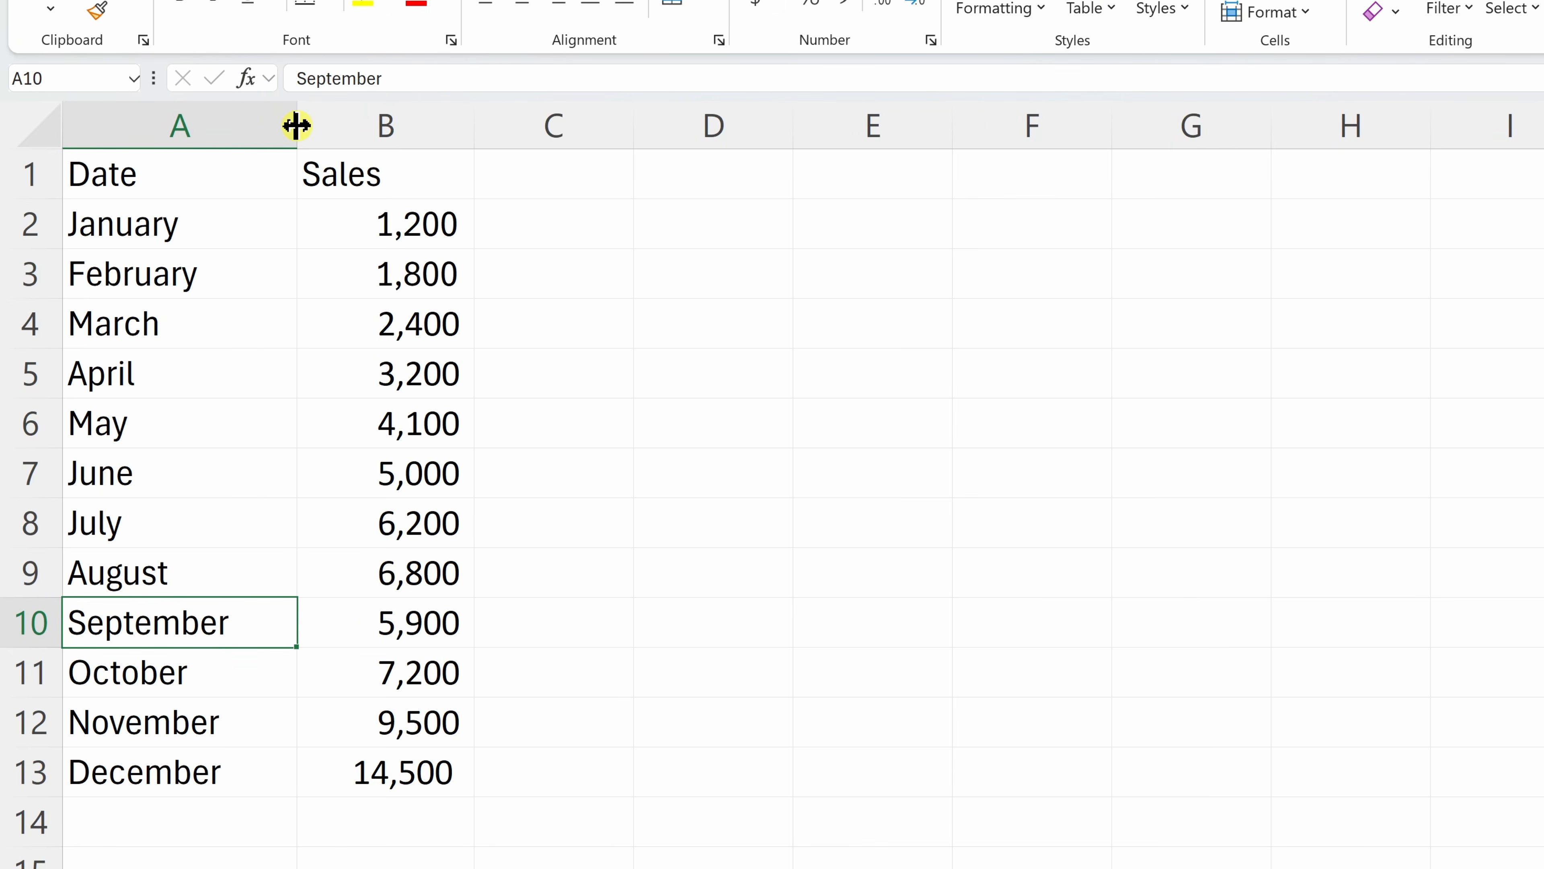
pyautogui.doubleClick(296, 125)
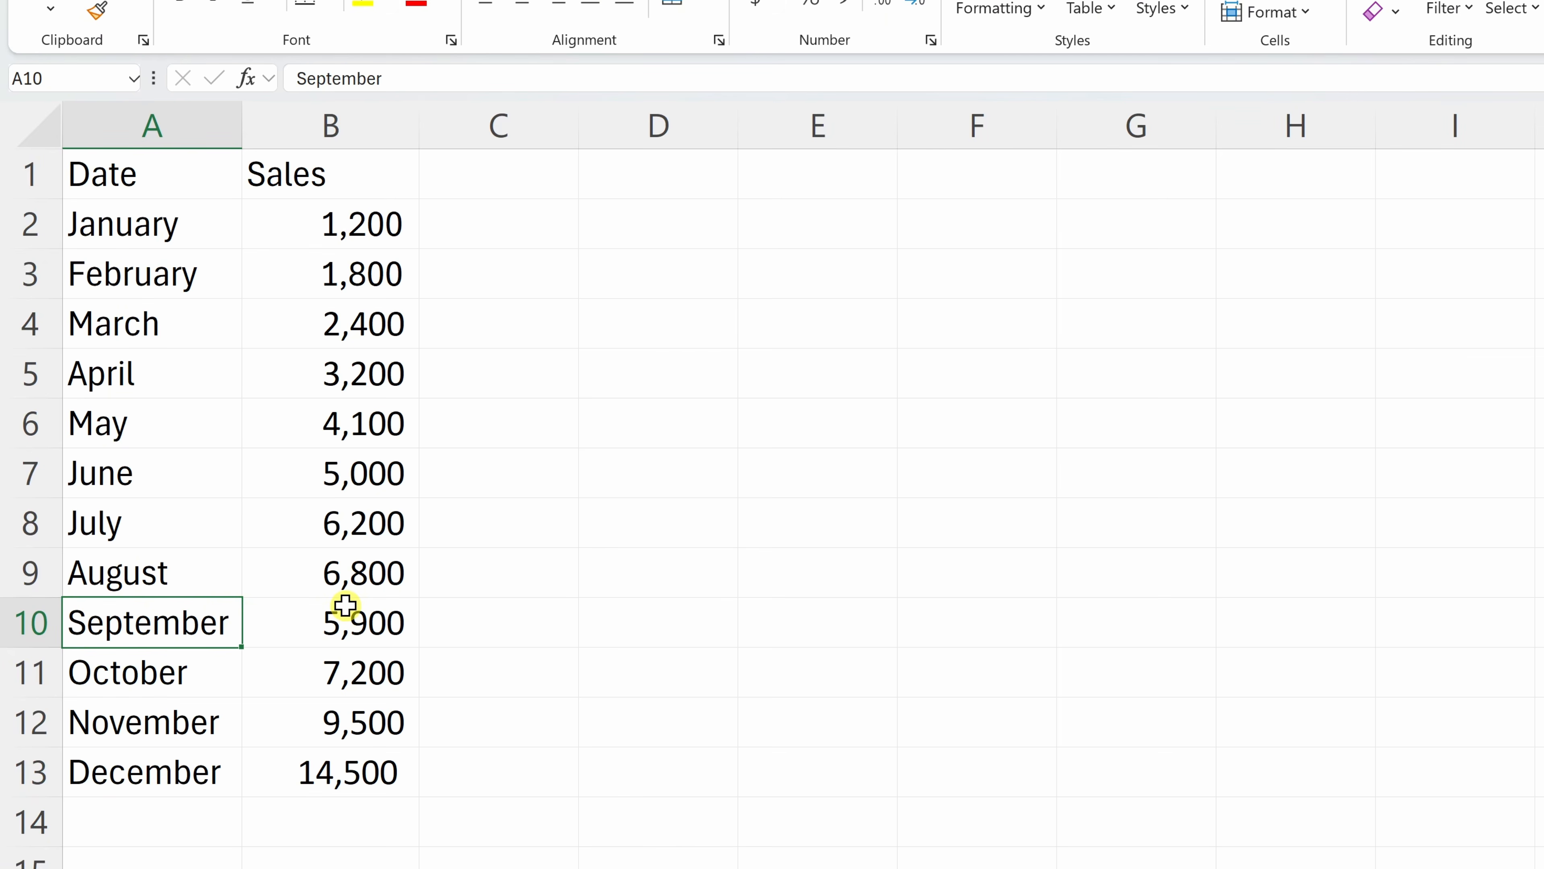
pyautogui.click(220, 373)
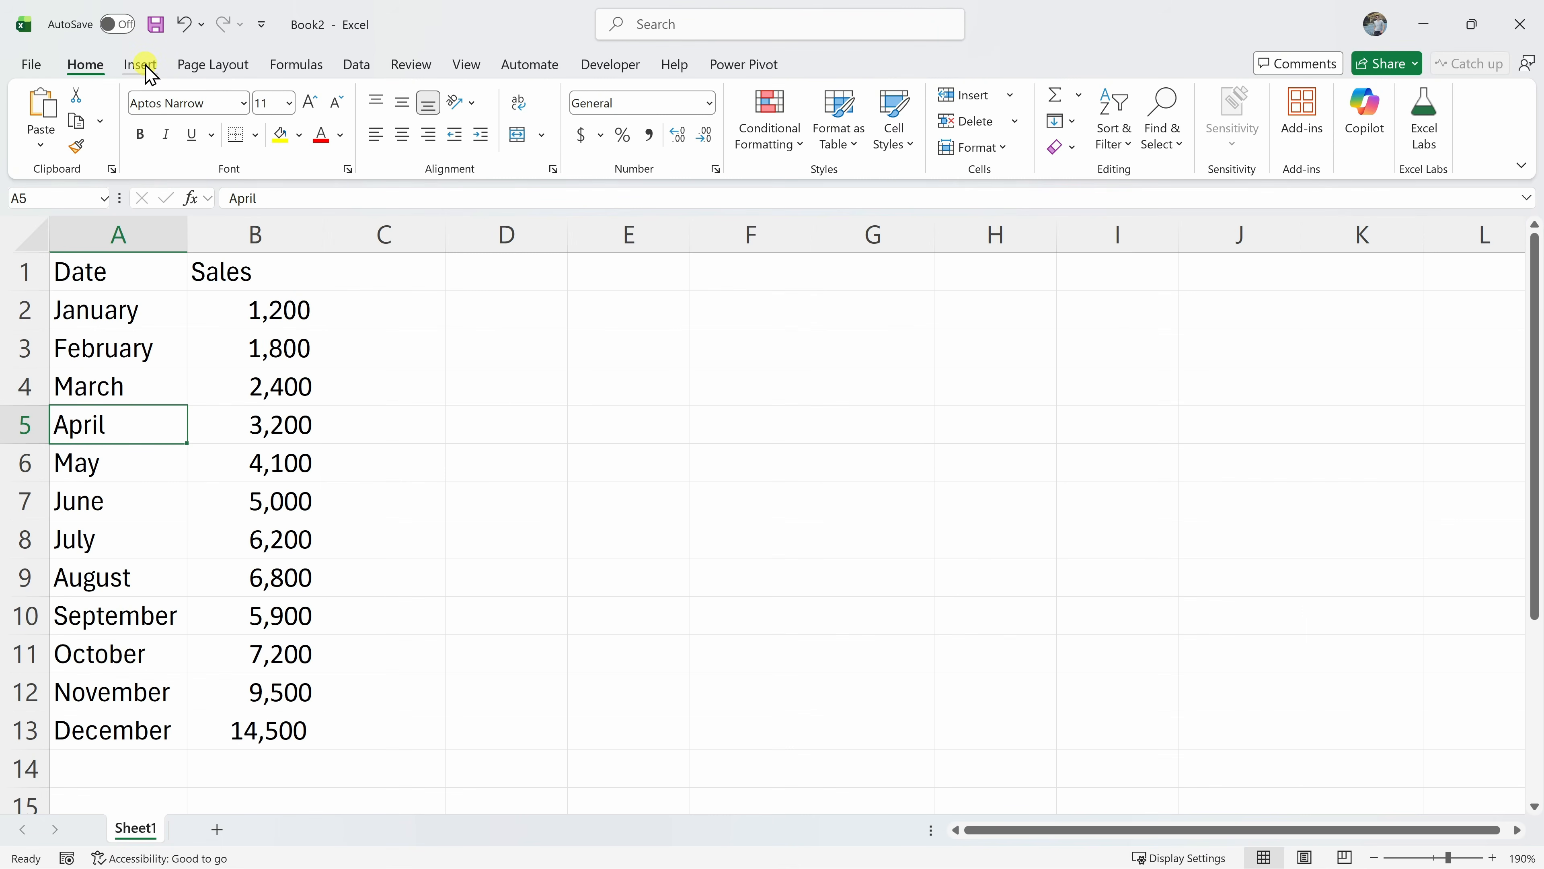
# Convert $A$1:$B$13 into a table with headers, filter buttons and banded rows
pyautogui.click(141, 64)
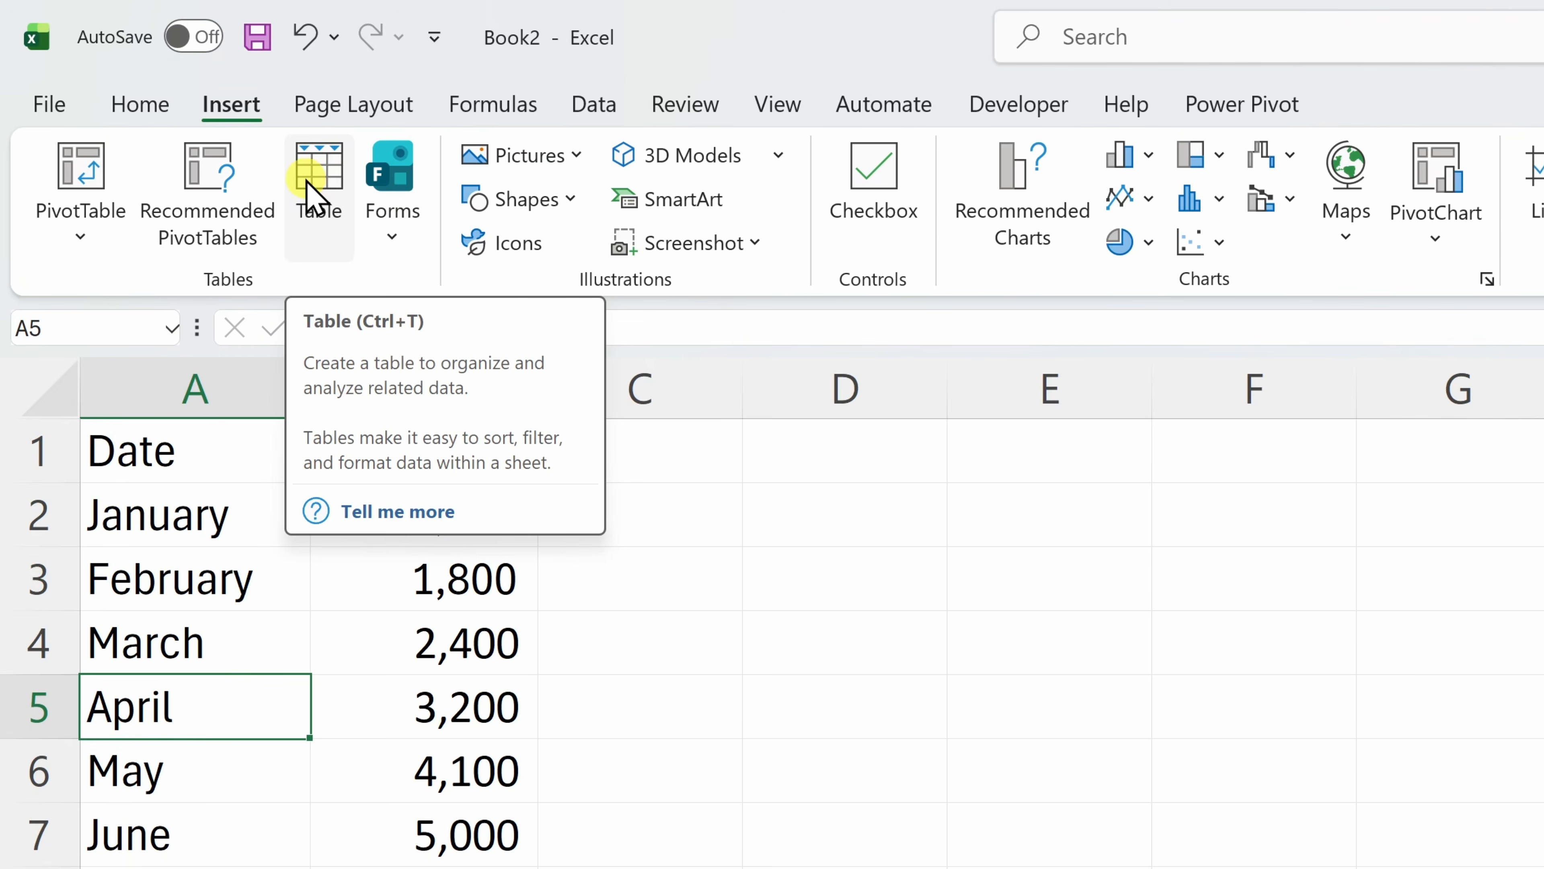
pyautogui.click(314, 196)
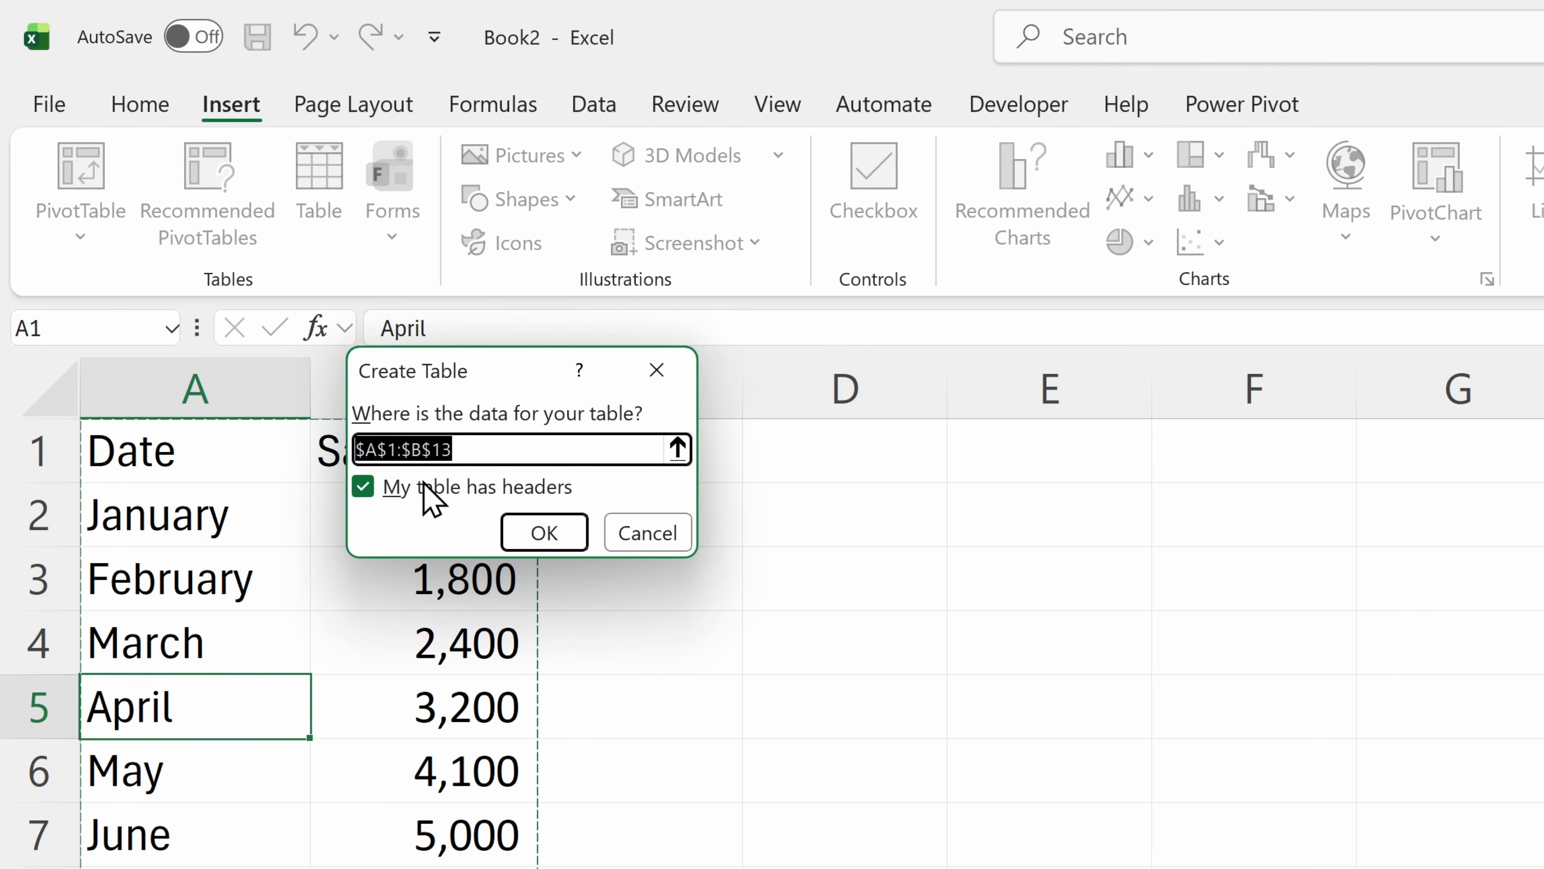
pyautogui.moveTo(498, 377); pyautogui.dragTo(806, 471)
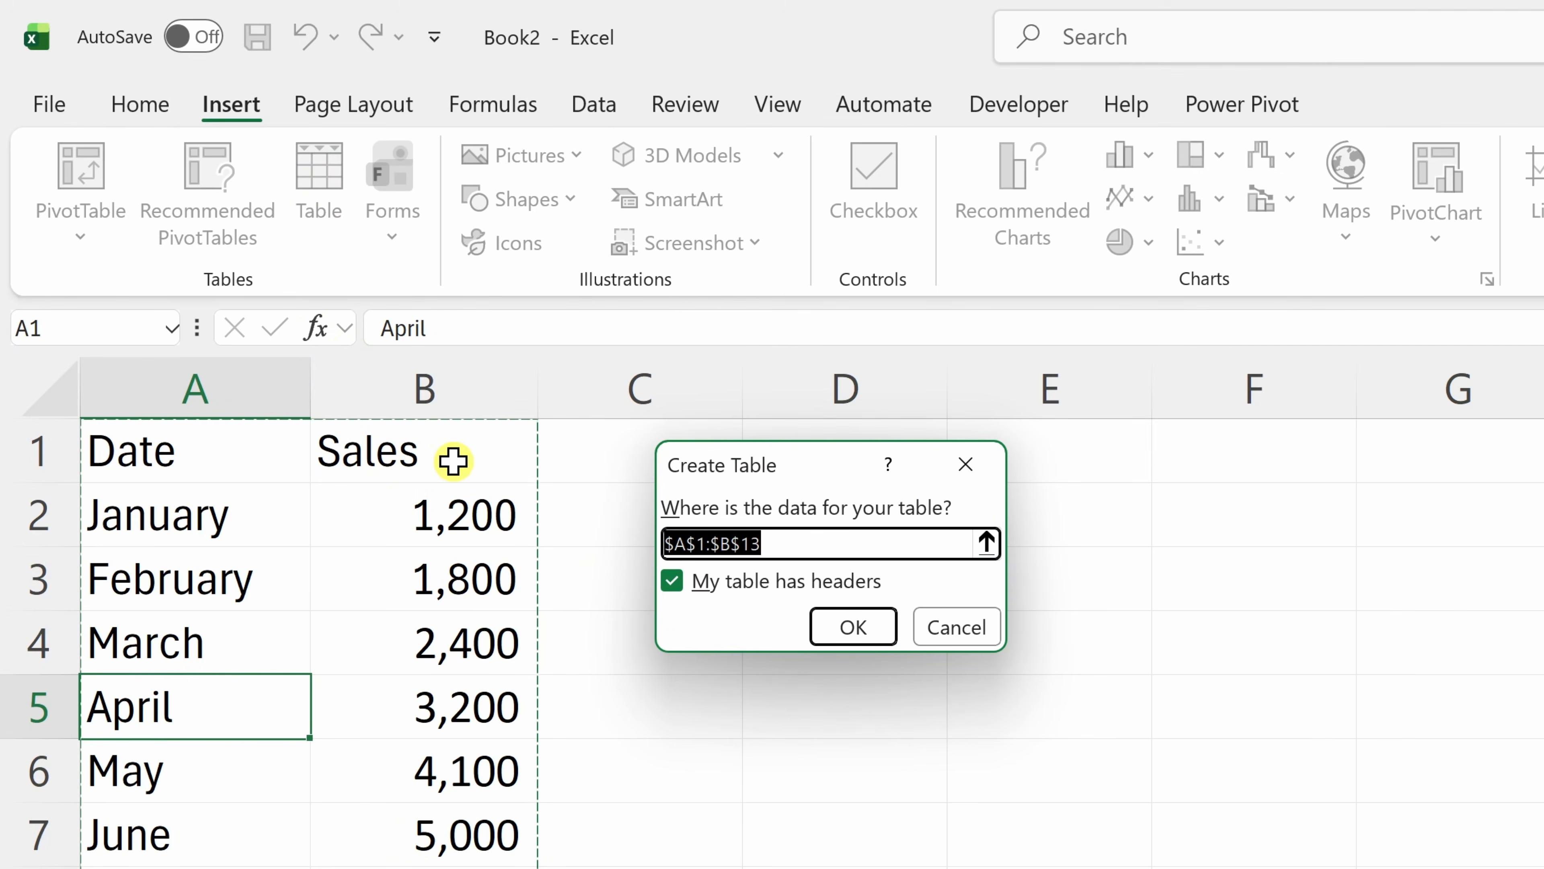
pyautogui.click(853, 627)
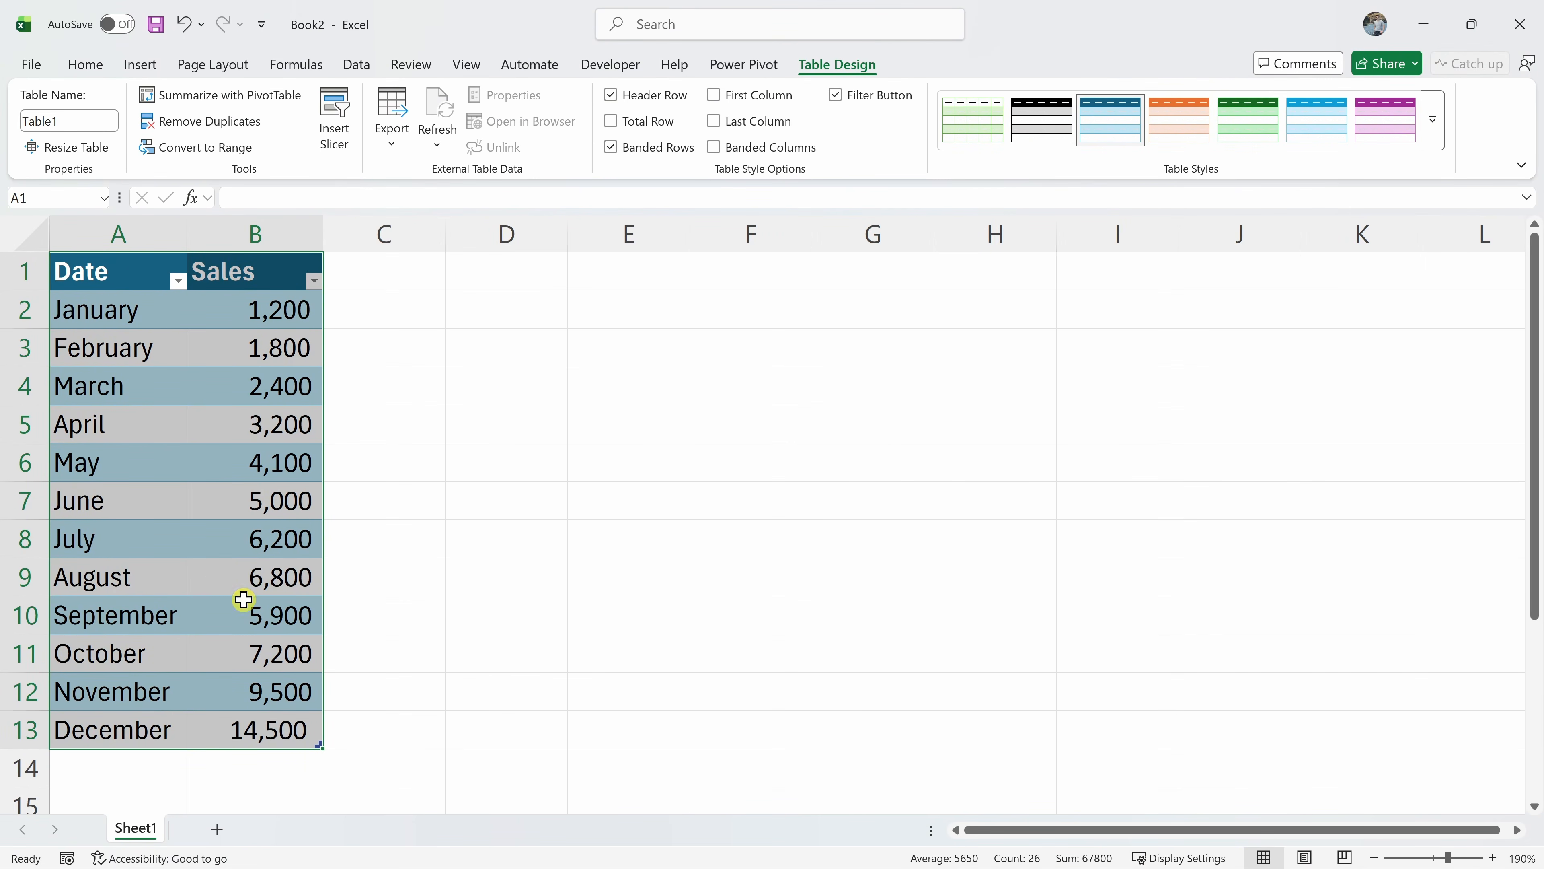
# Add a Total row to Table1 and set the Sales total in B14 to Sum (67,800)
pyautogui.click(247, 460)
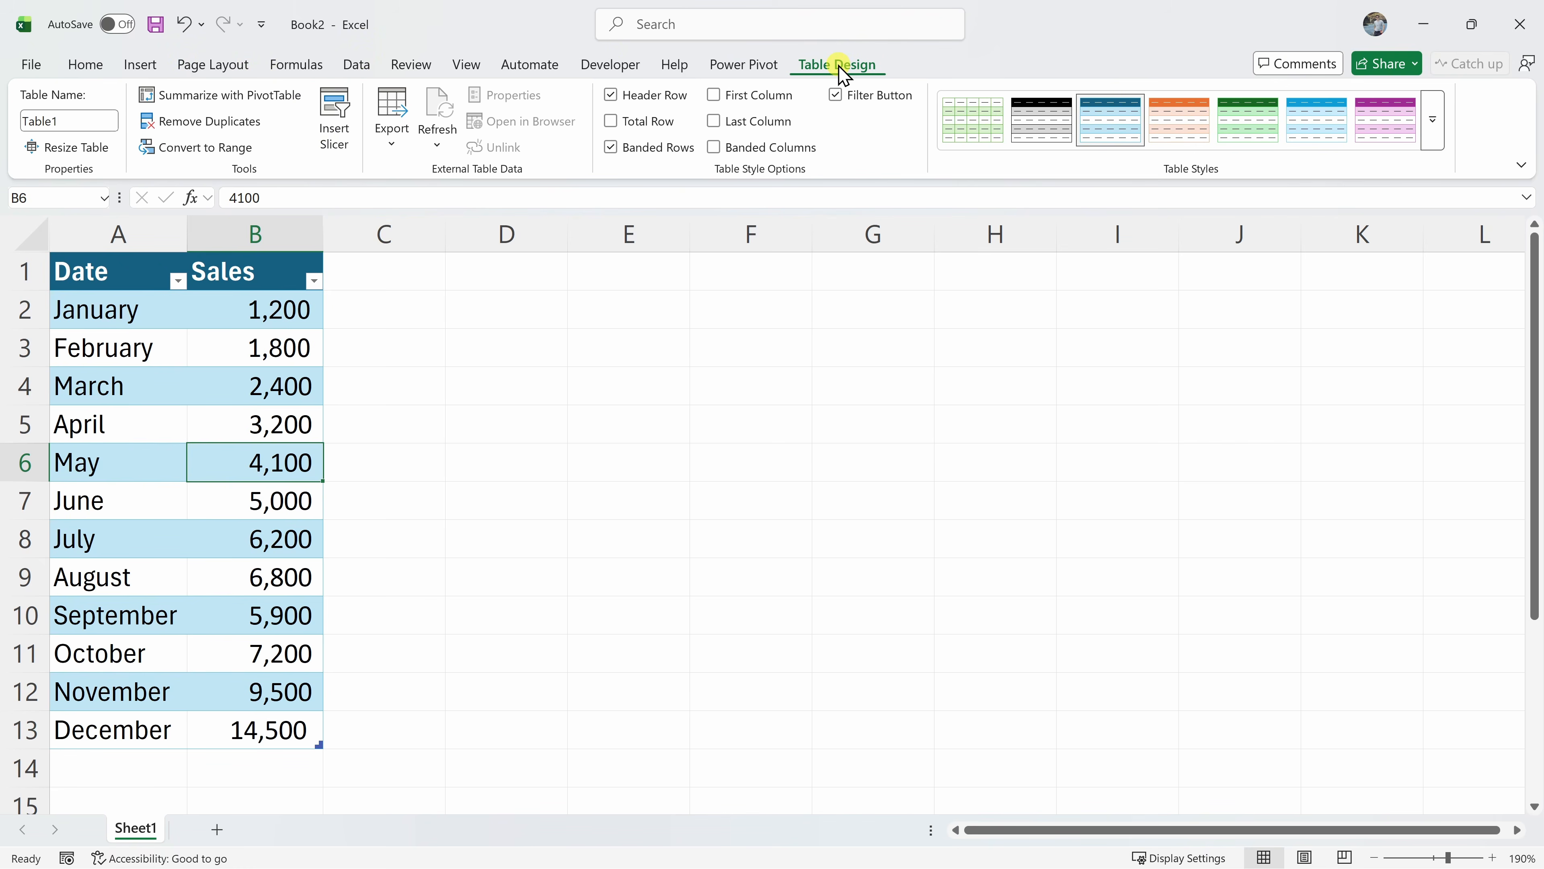
pyautogui.click(610, 122)
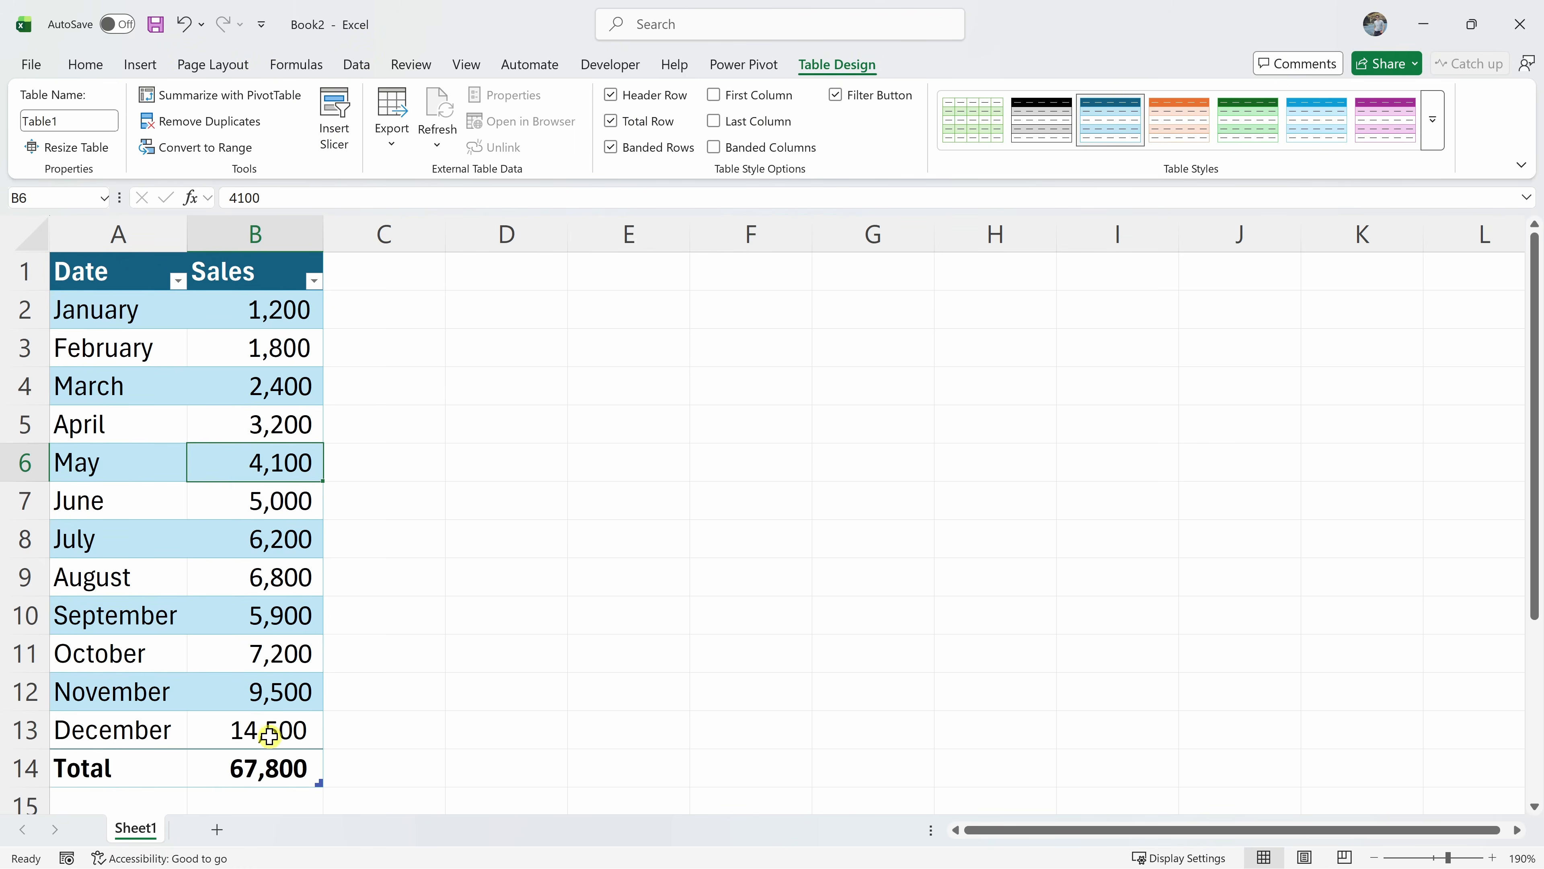
pyautogui.click(278, 768)
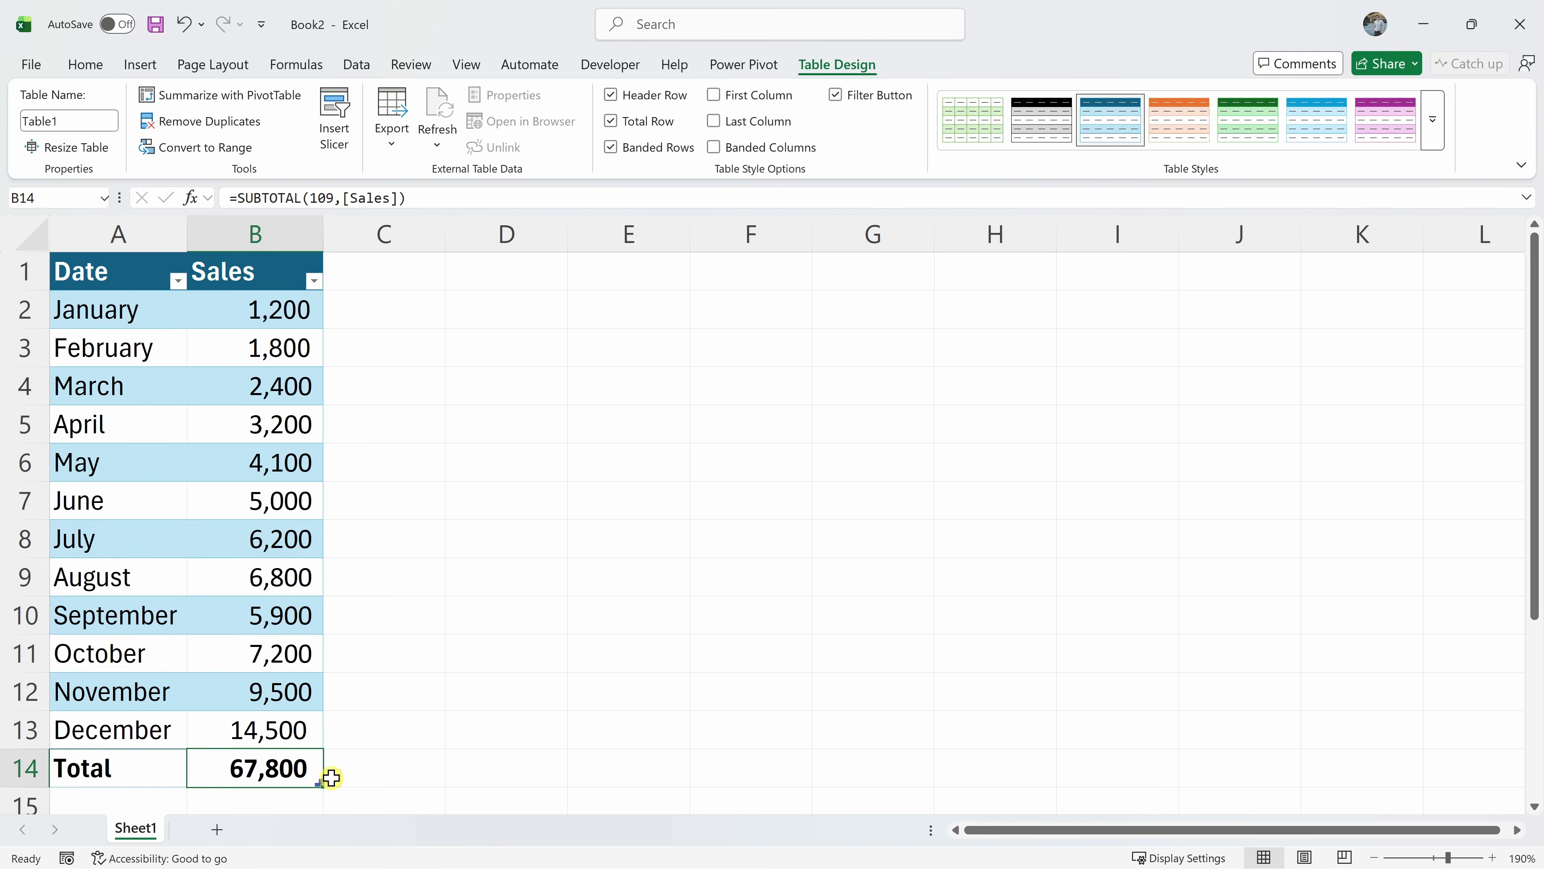
pyautogui.click(334, 780)
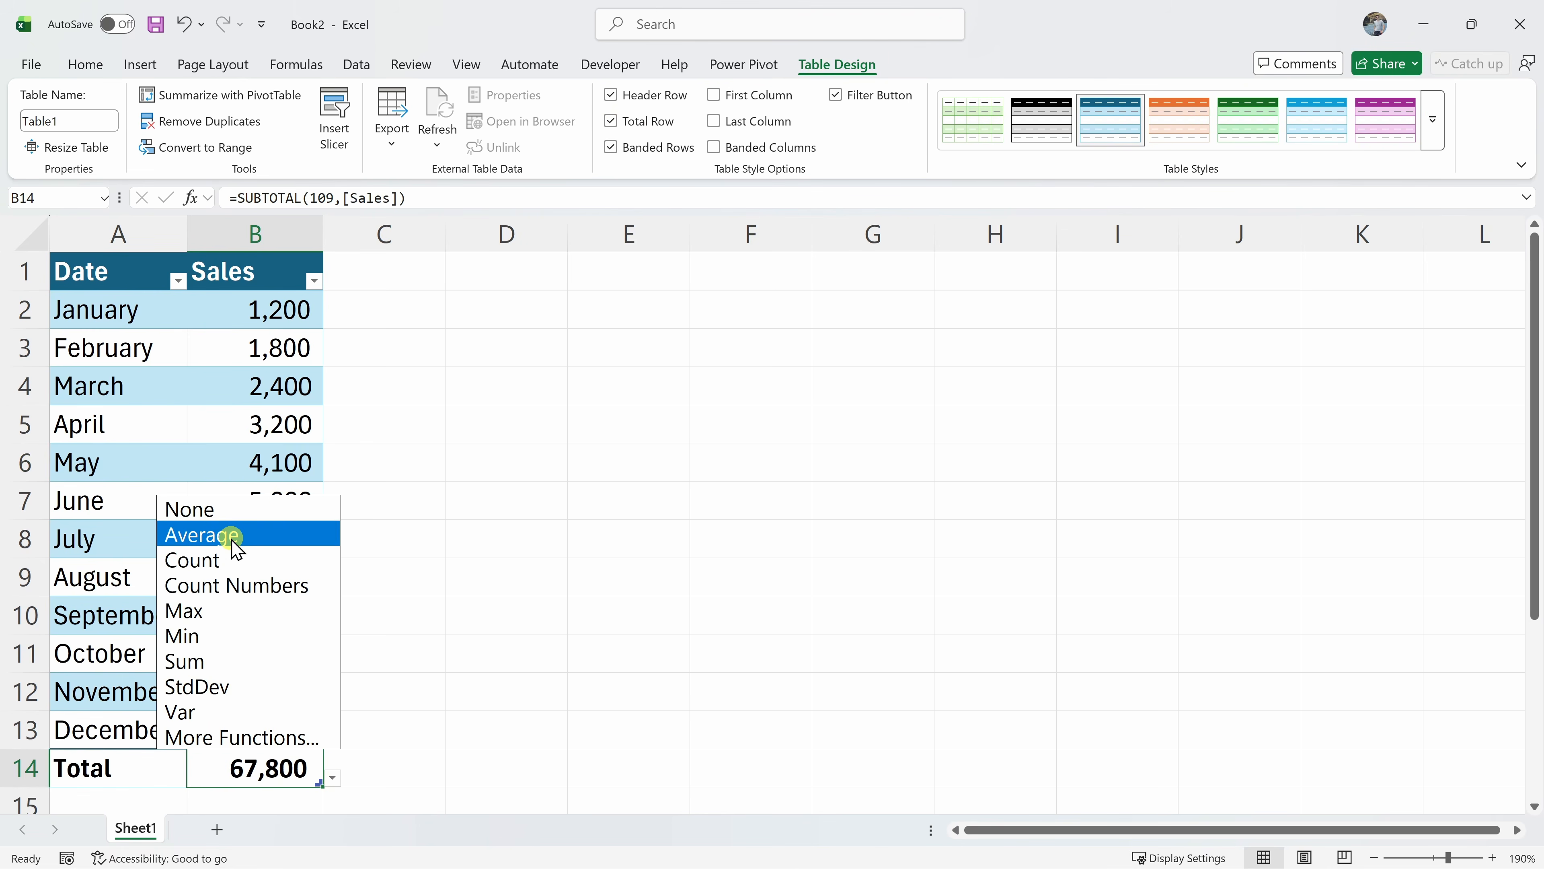
pyautogui.click(219, 662)
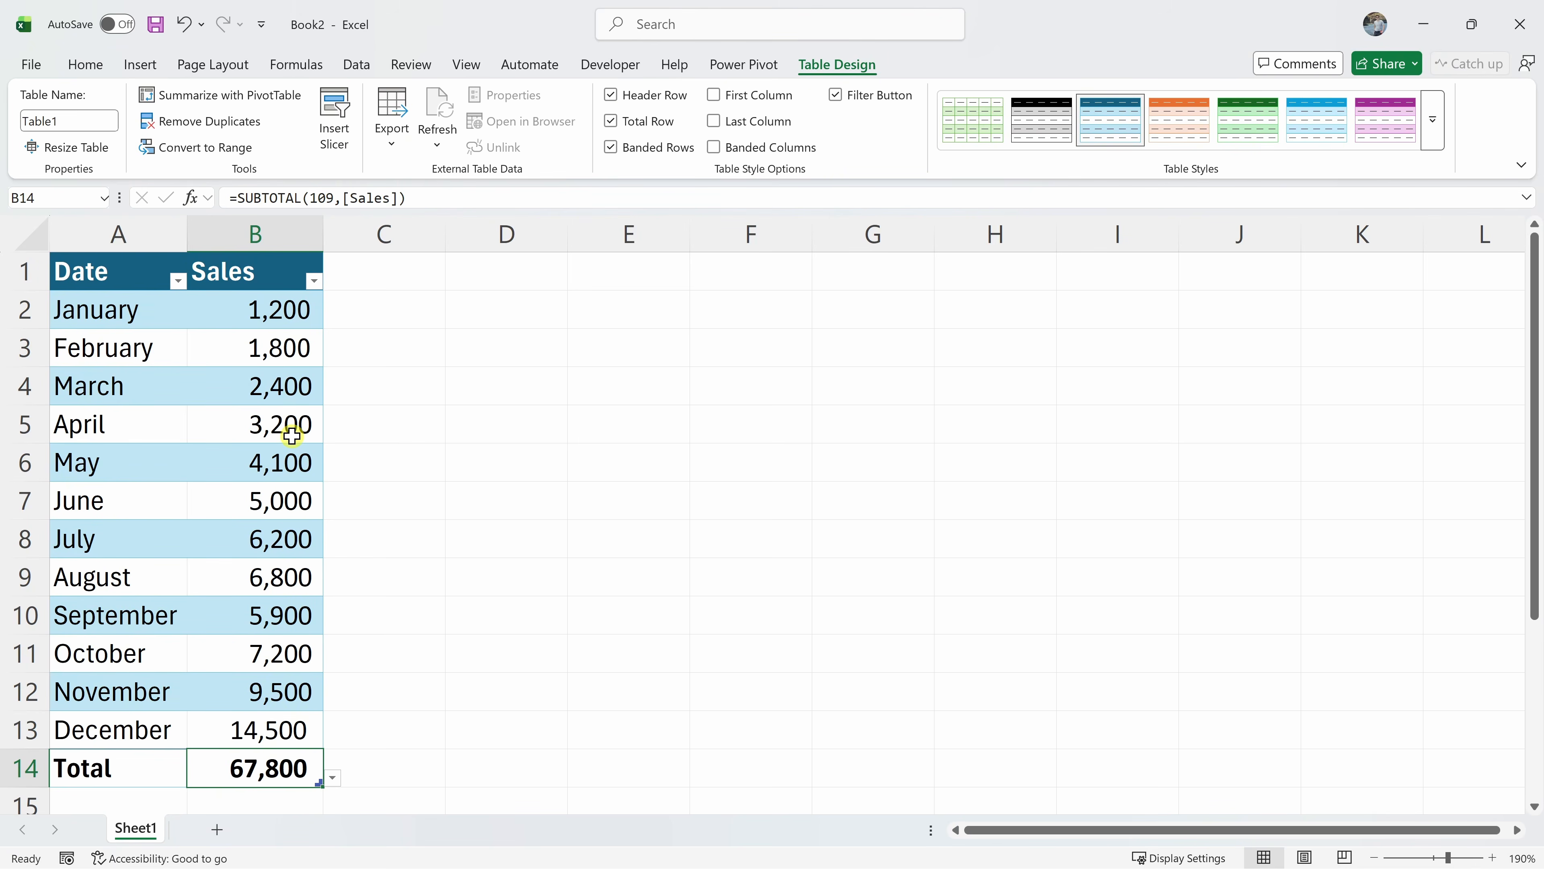
# Shade B2:B13 with the green-yellow-red color scale, red for 1,200 through green for 14,500
pyautogui.moveTo(252, 310); pyautogui.dragTo(258, 731)
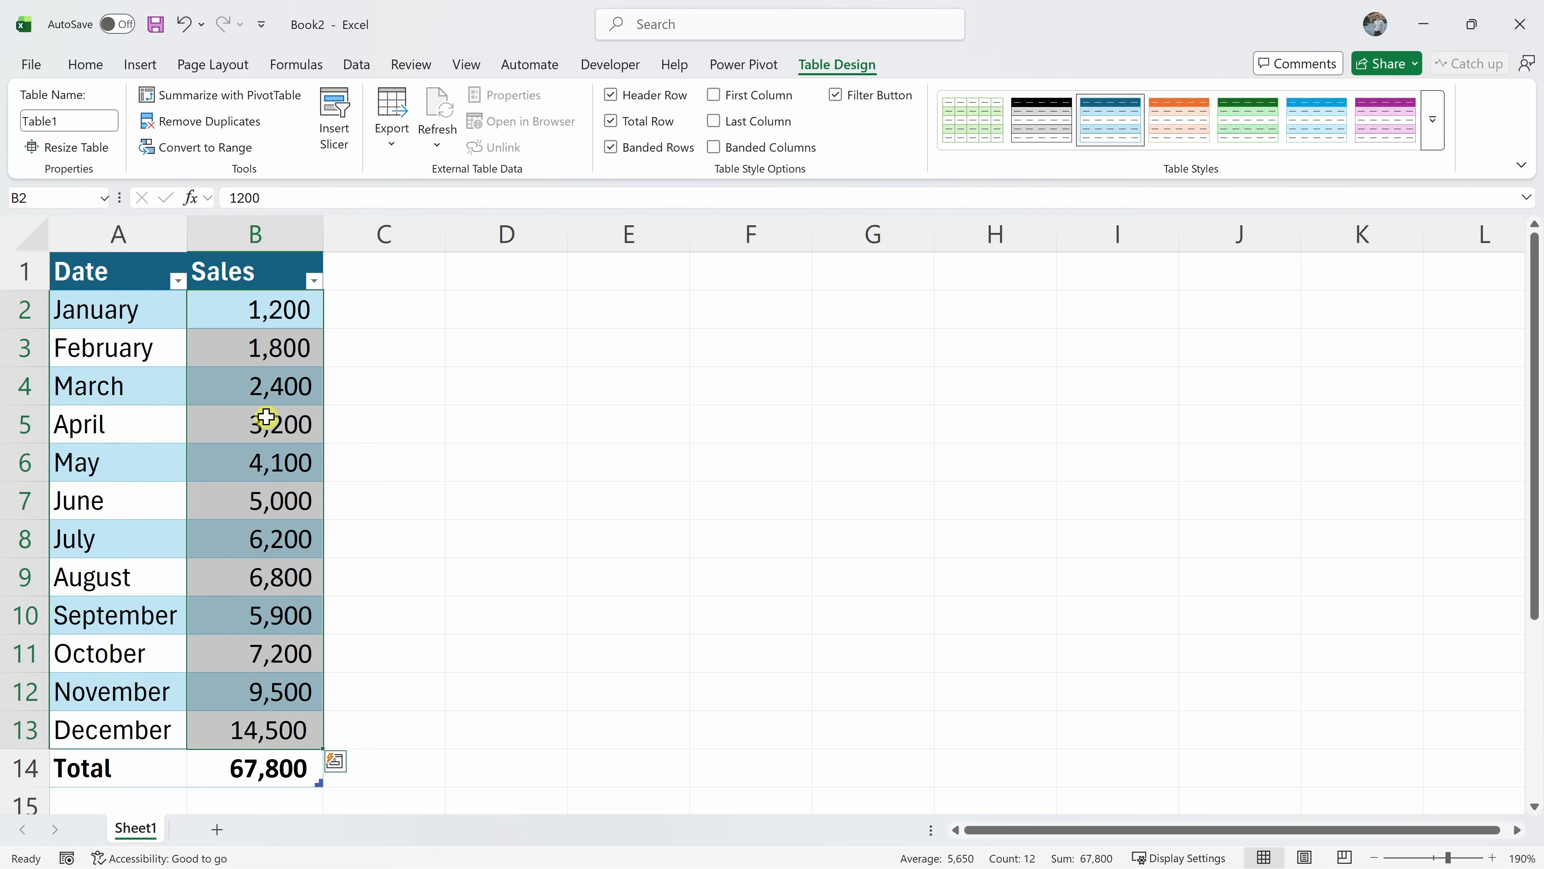
pyautogui.click(76, 63)
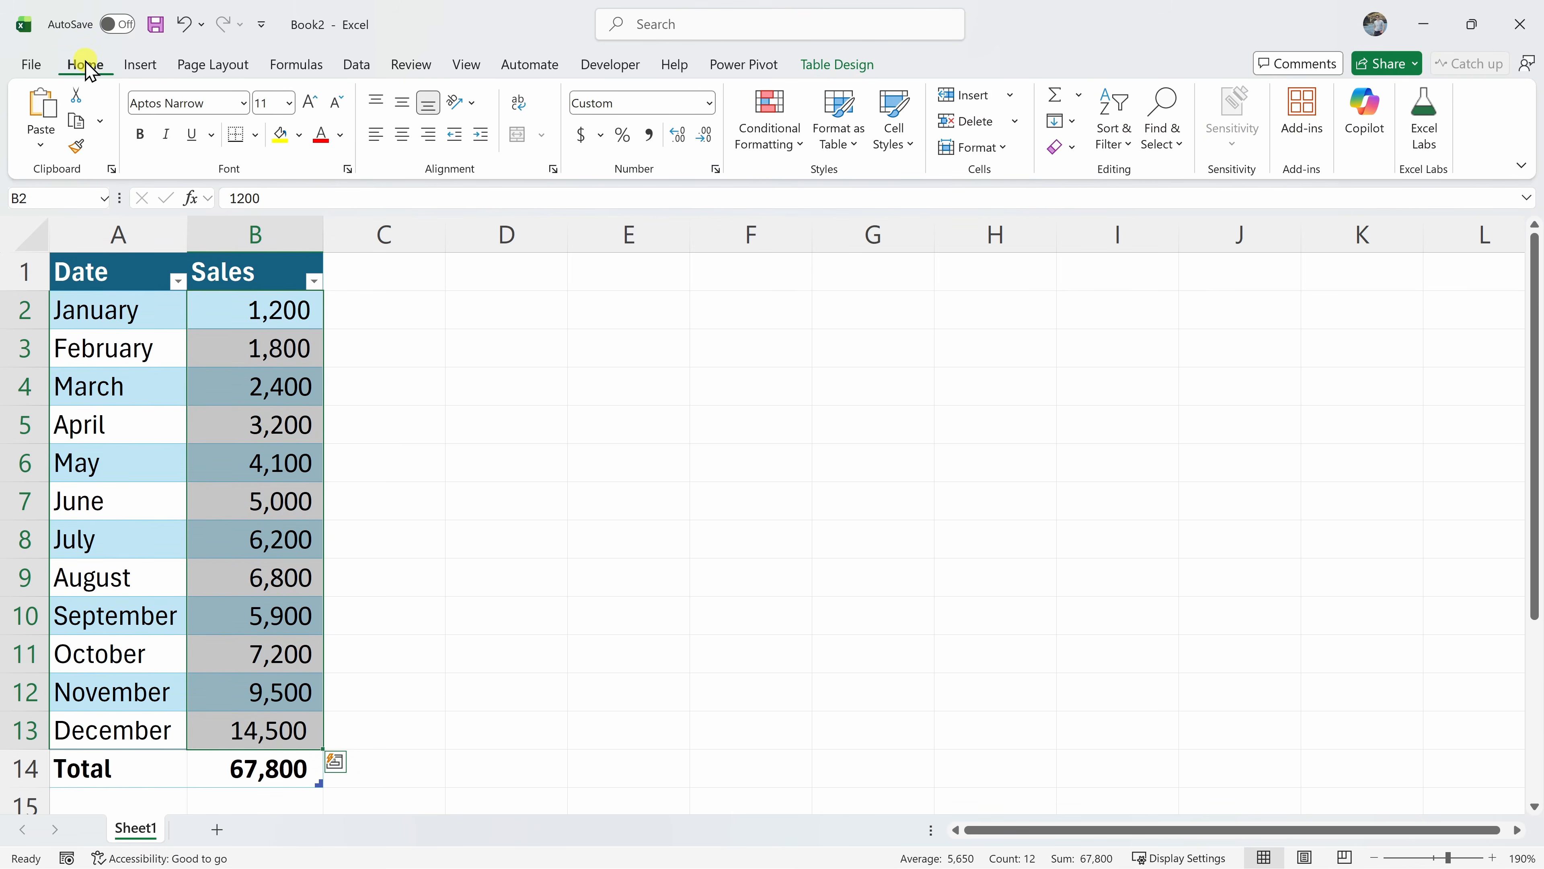
pyautogui.click(774, 148)
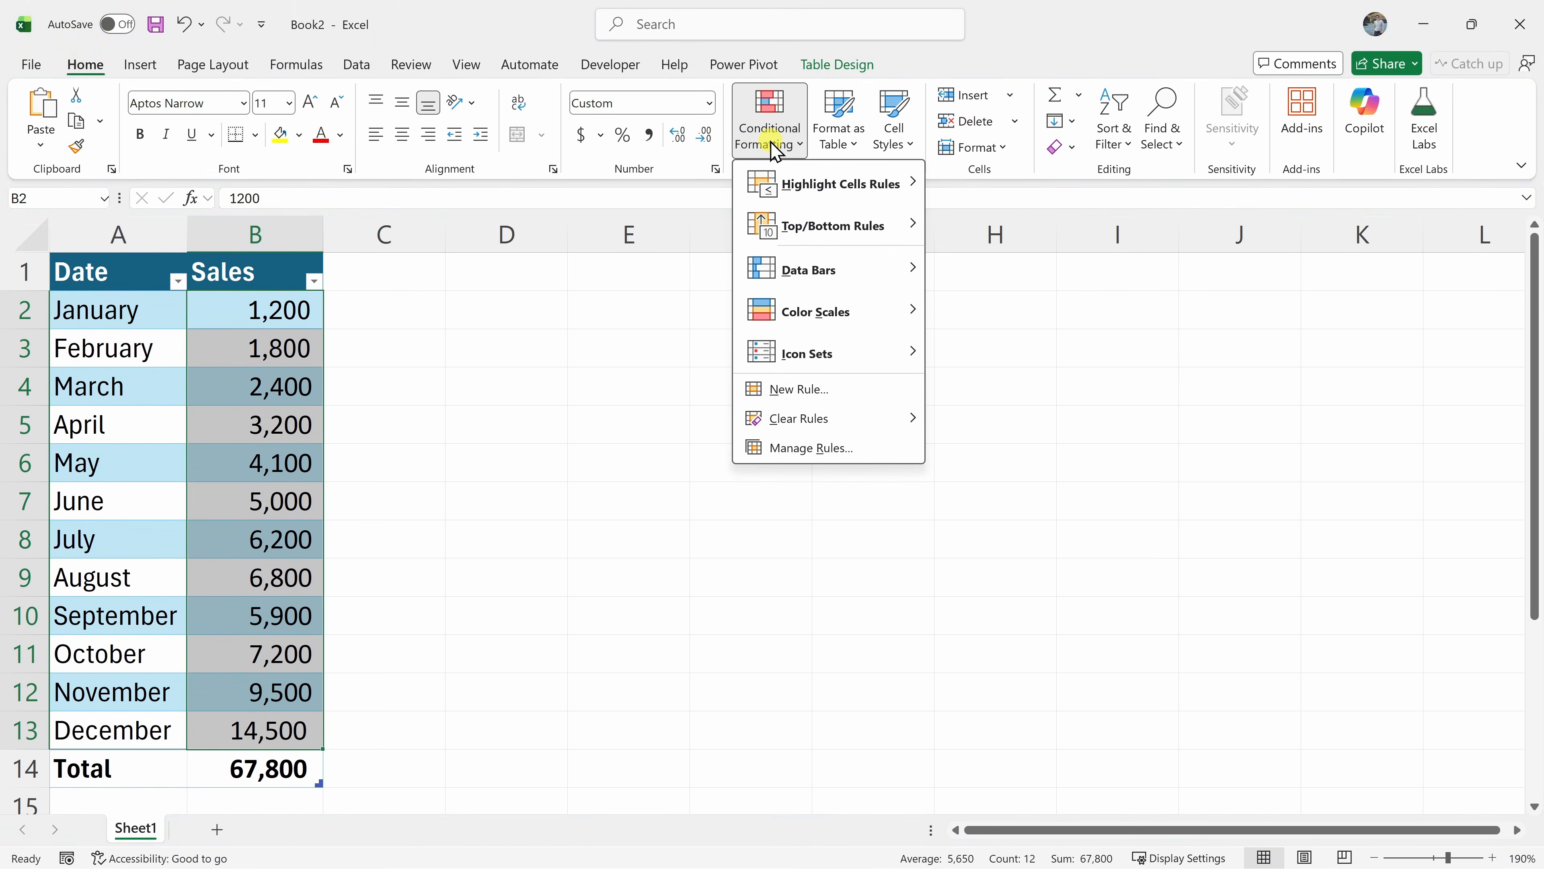
pyautogui.moveTo(797, 313)
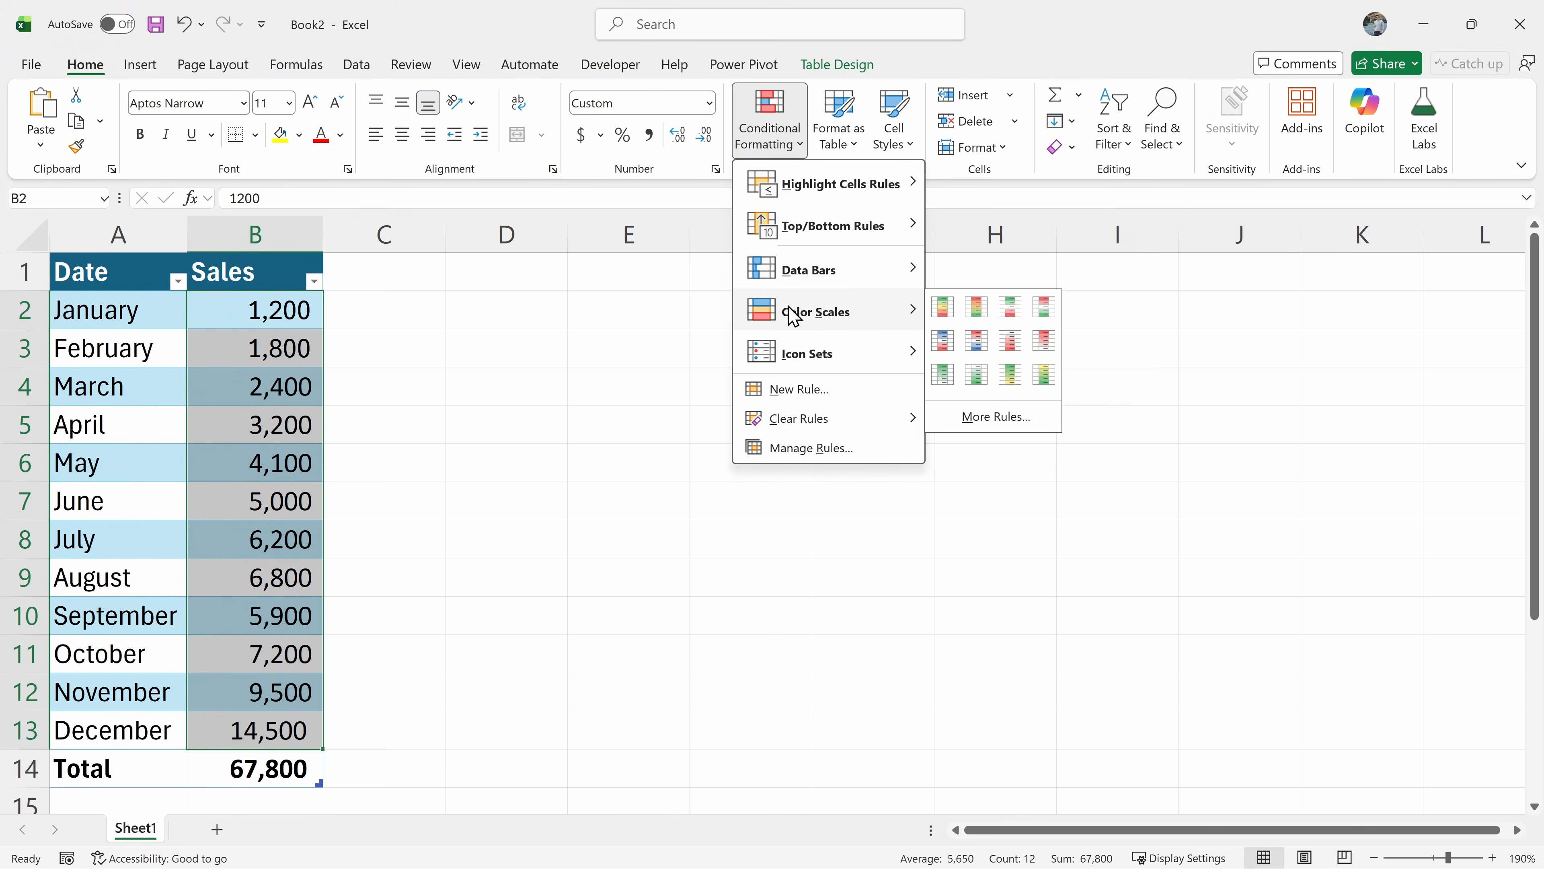
pyautogui.click(946, 312)
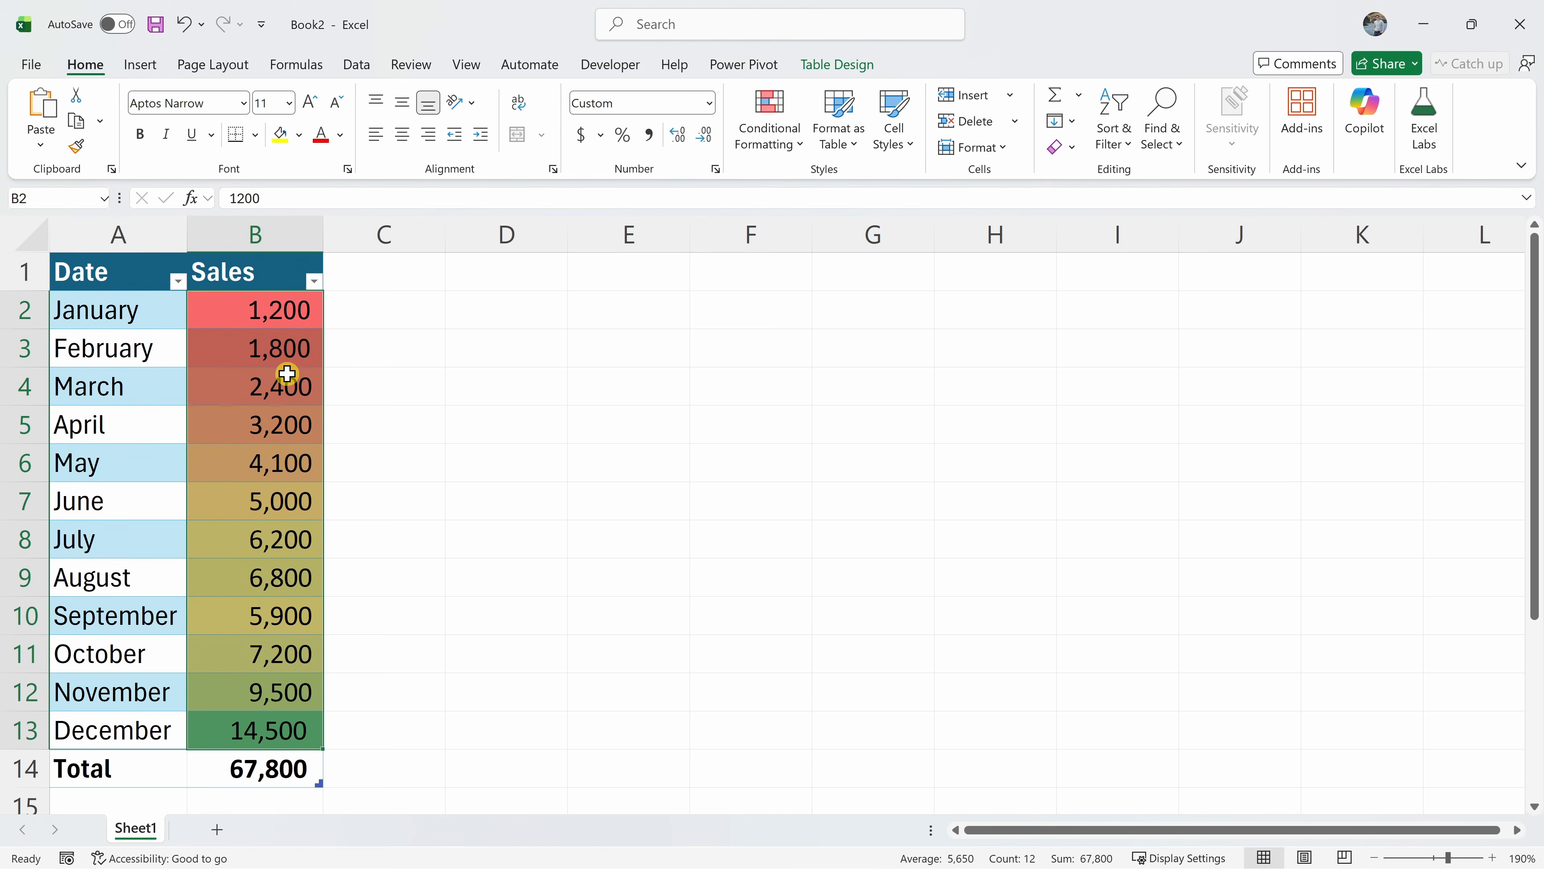
pyautogui.moveTo(294, 307); pyautogui.dragTo(260, 732)
pyautogui.click(263, 731)
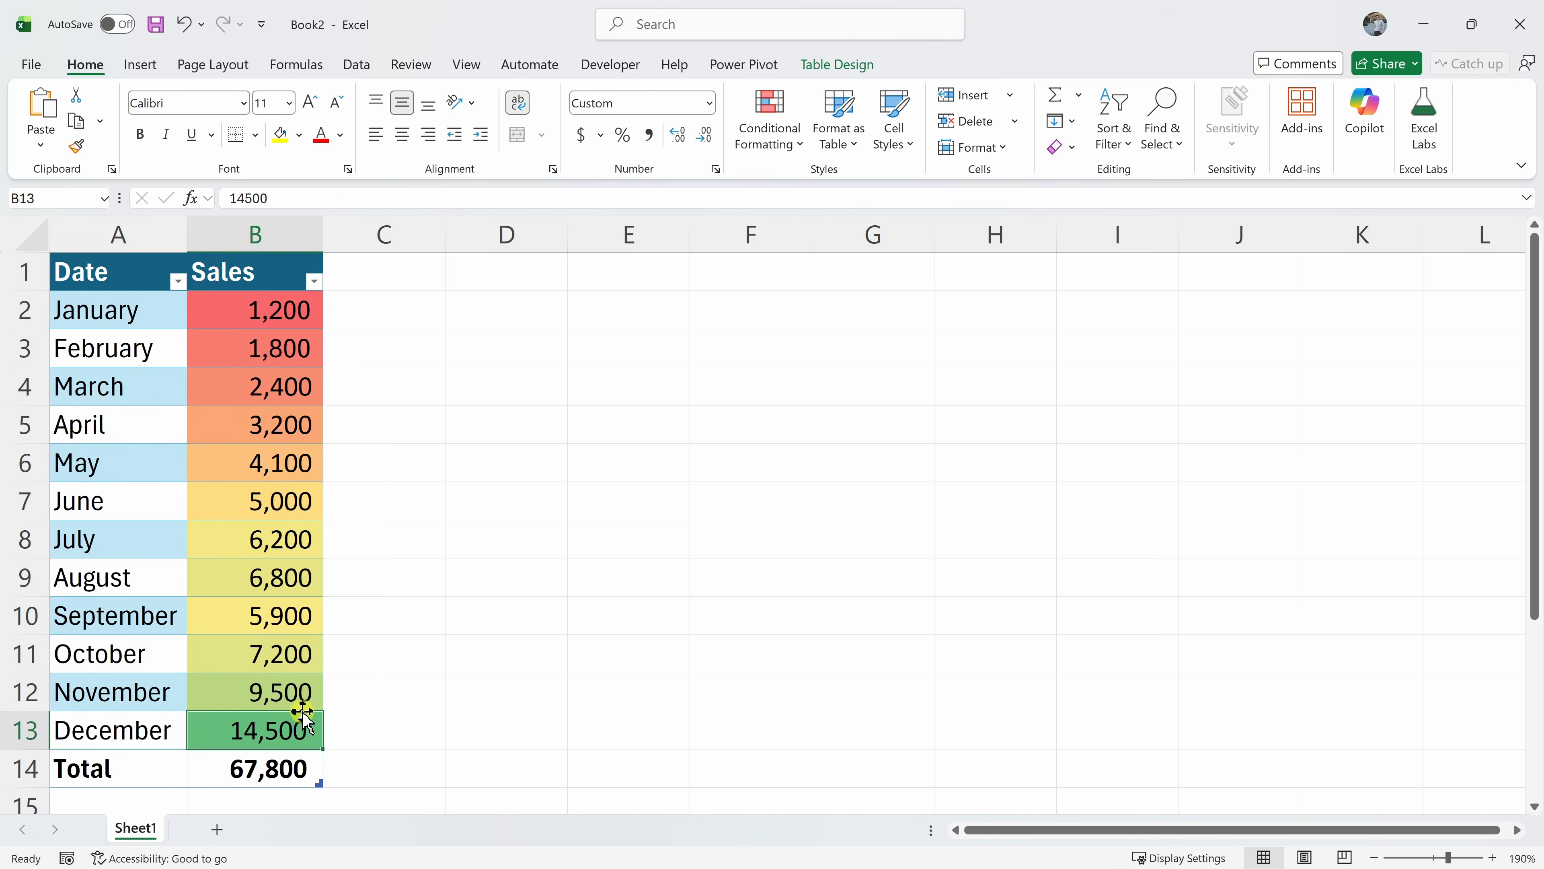
pyautogui.click(287, 581)
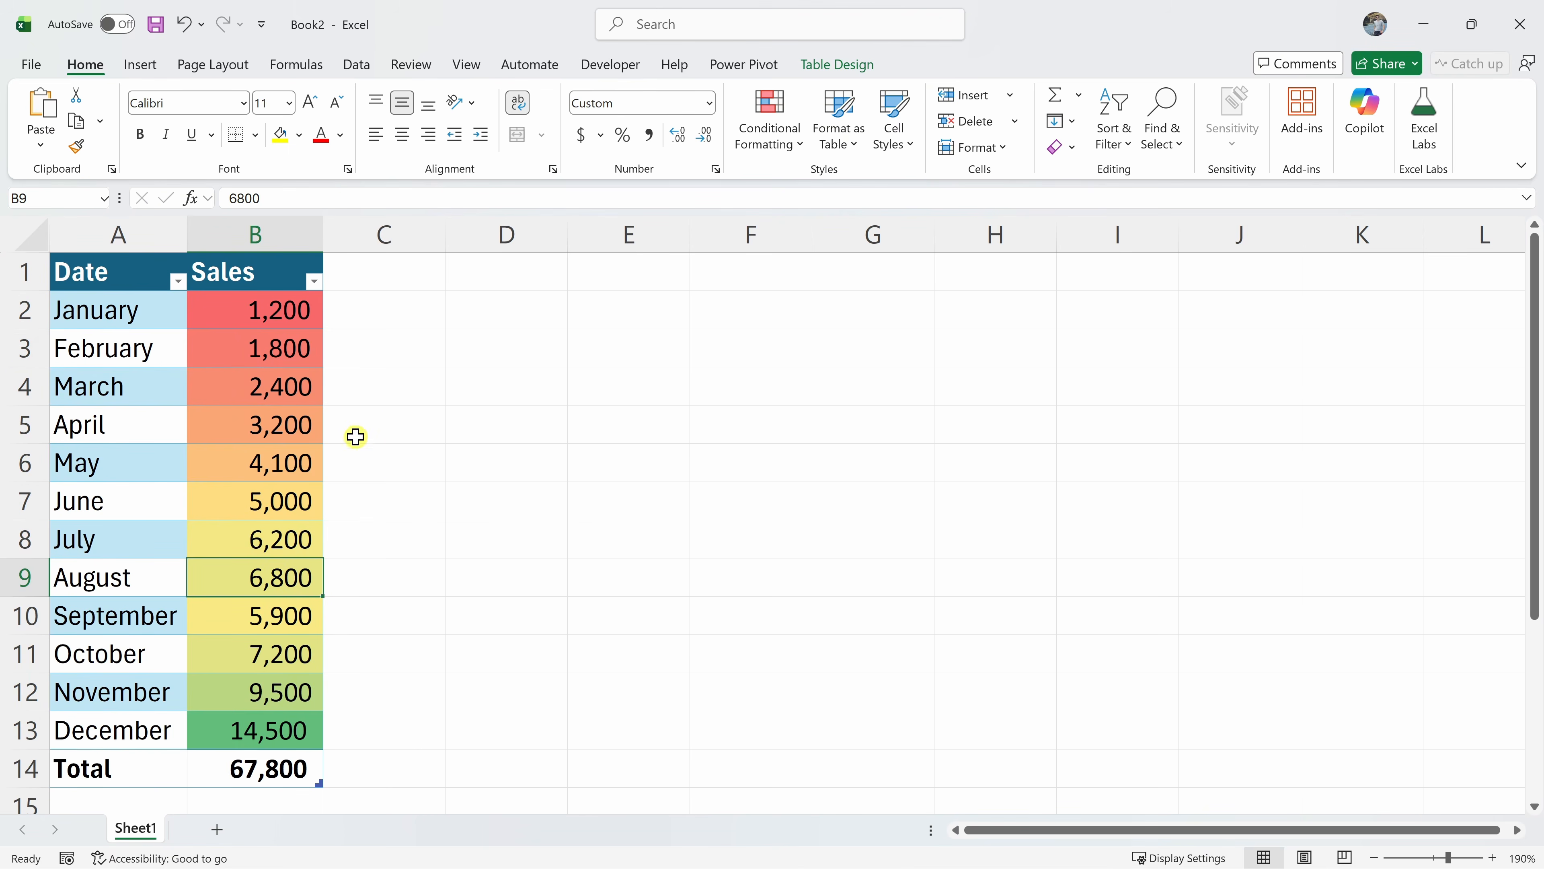
# Insert the recommended Sales line chart plotting January through December beside the table
pyautogui.click(137, 66)
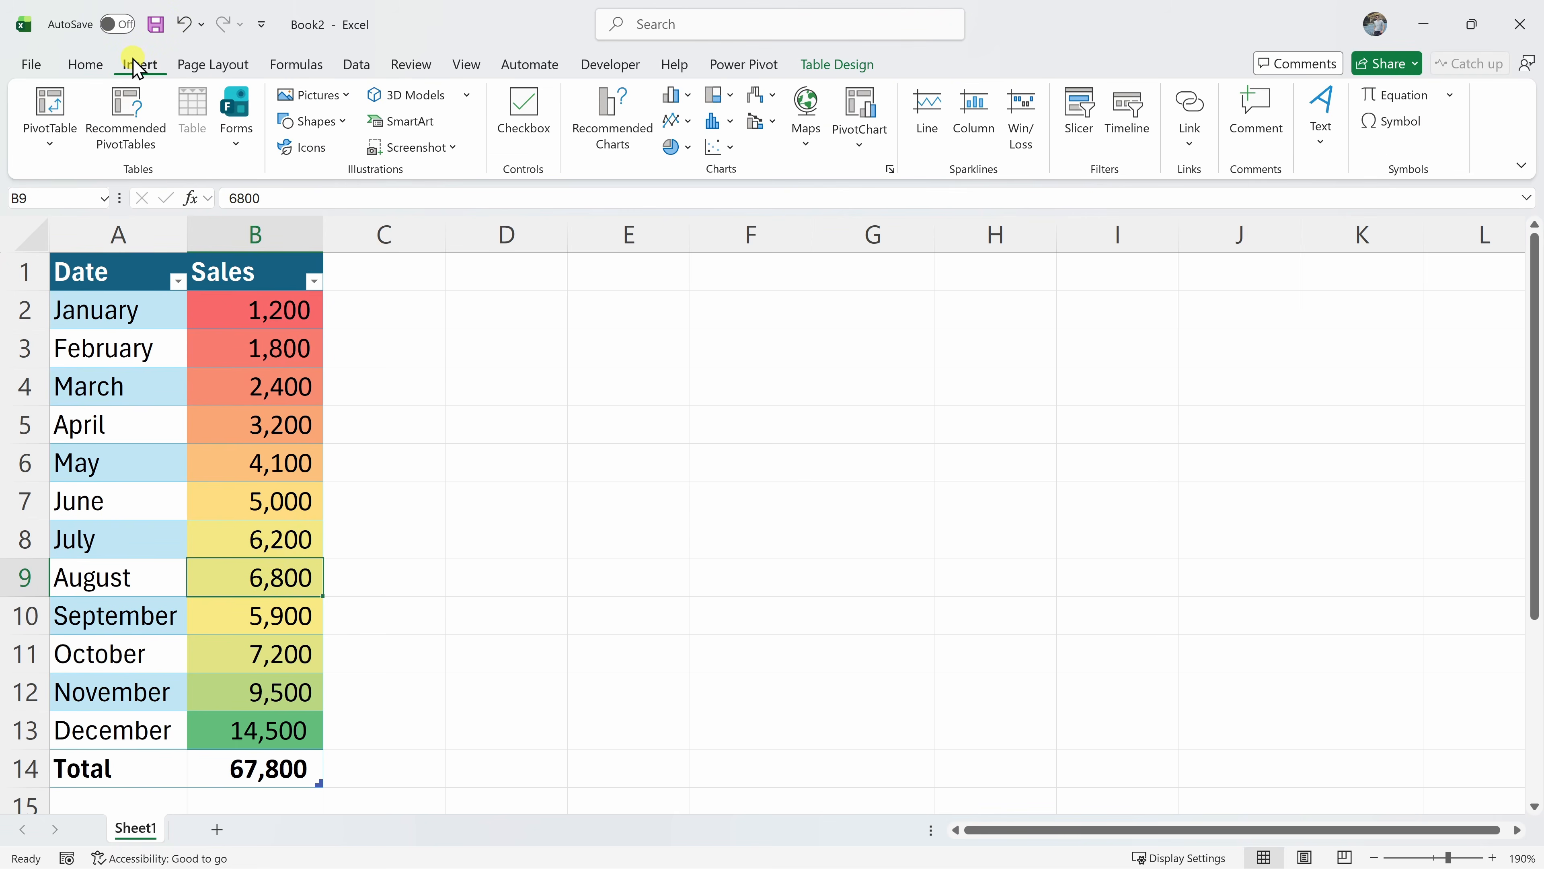
pyautogui.click(614, 142)
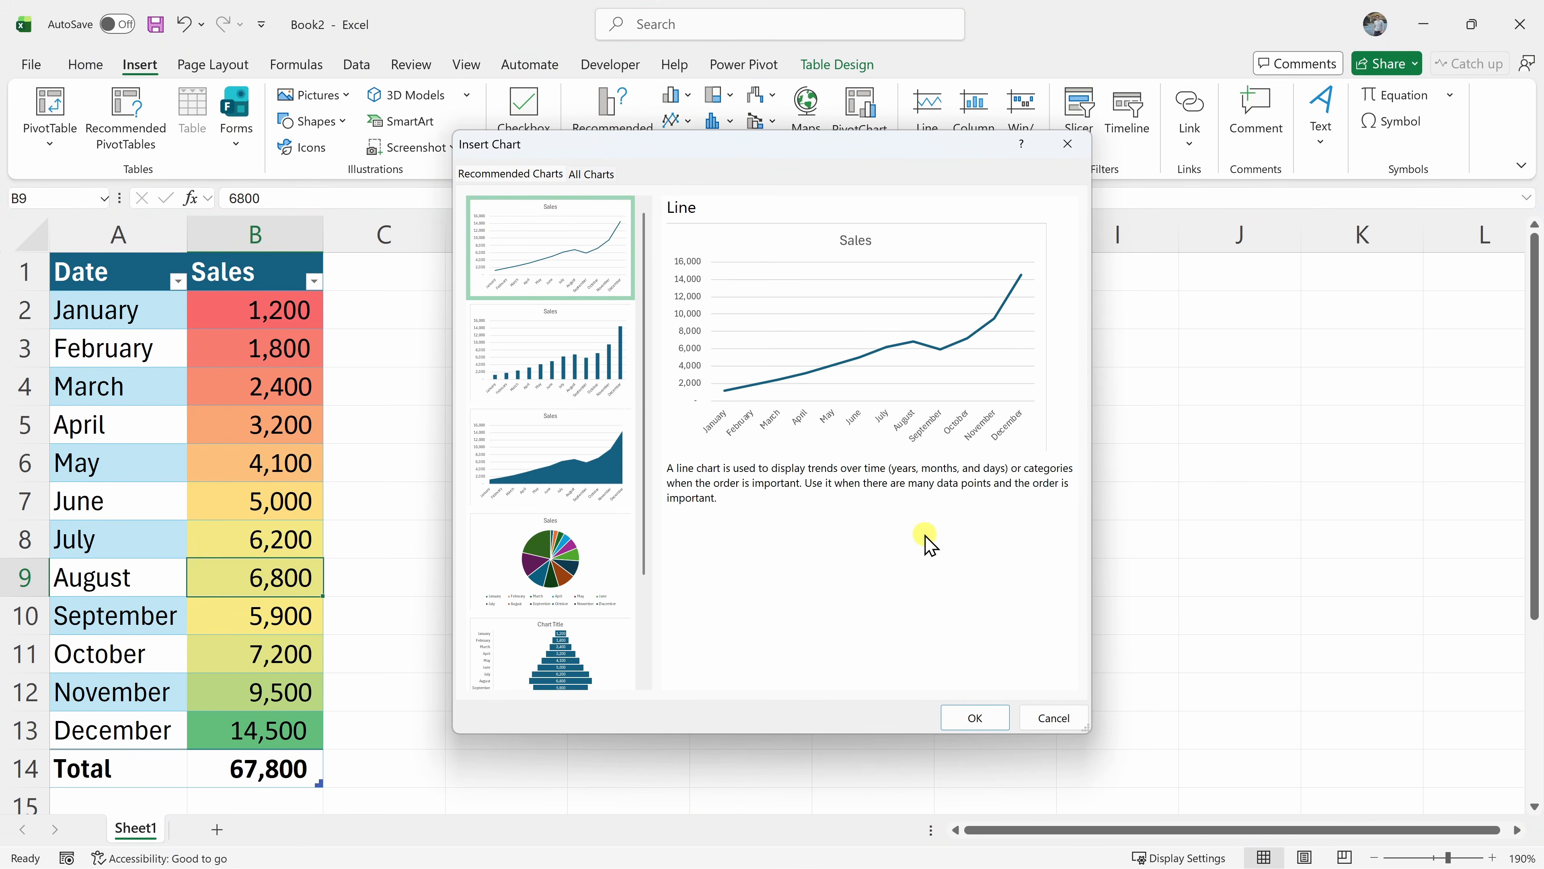
pyautogui.click(961, 718)
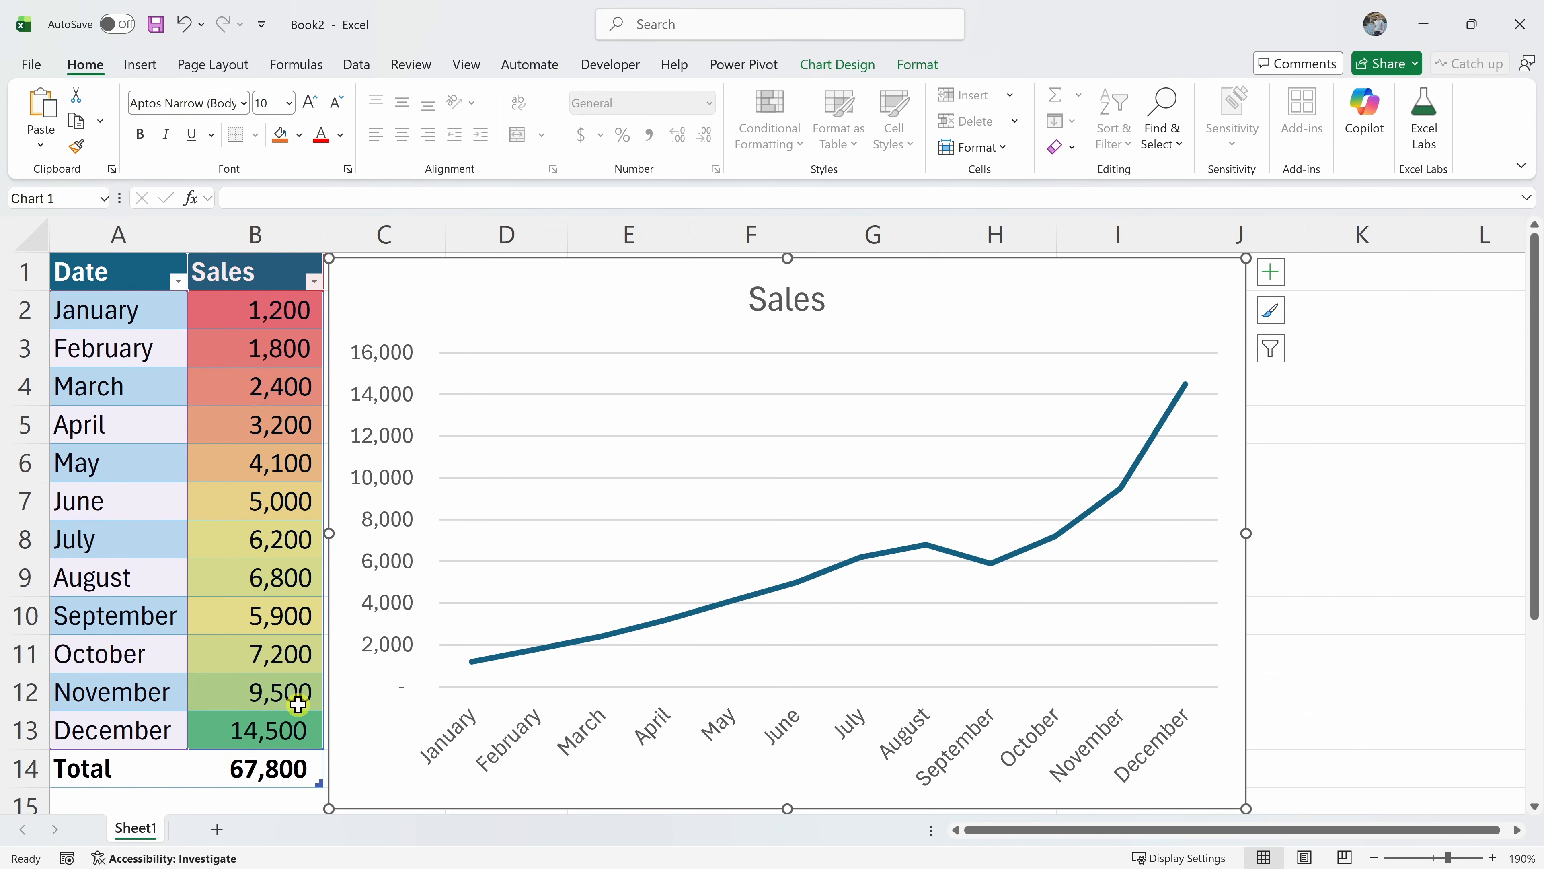
pyautogui.scroll(-1, 300, 700)
# Check the October–December sales sum of 31,200 in the status bar and type the label Q4 in A16
pyautogui.moveTo(120, 534); pyautogui.dragTo(134, 629)
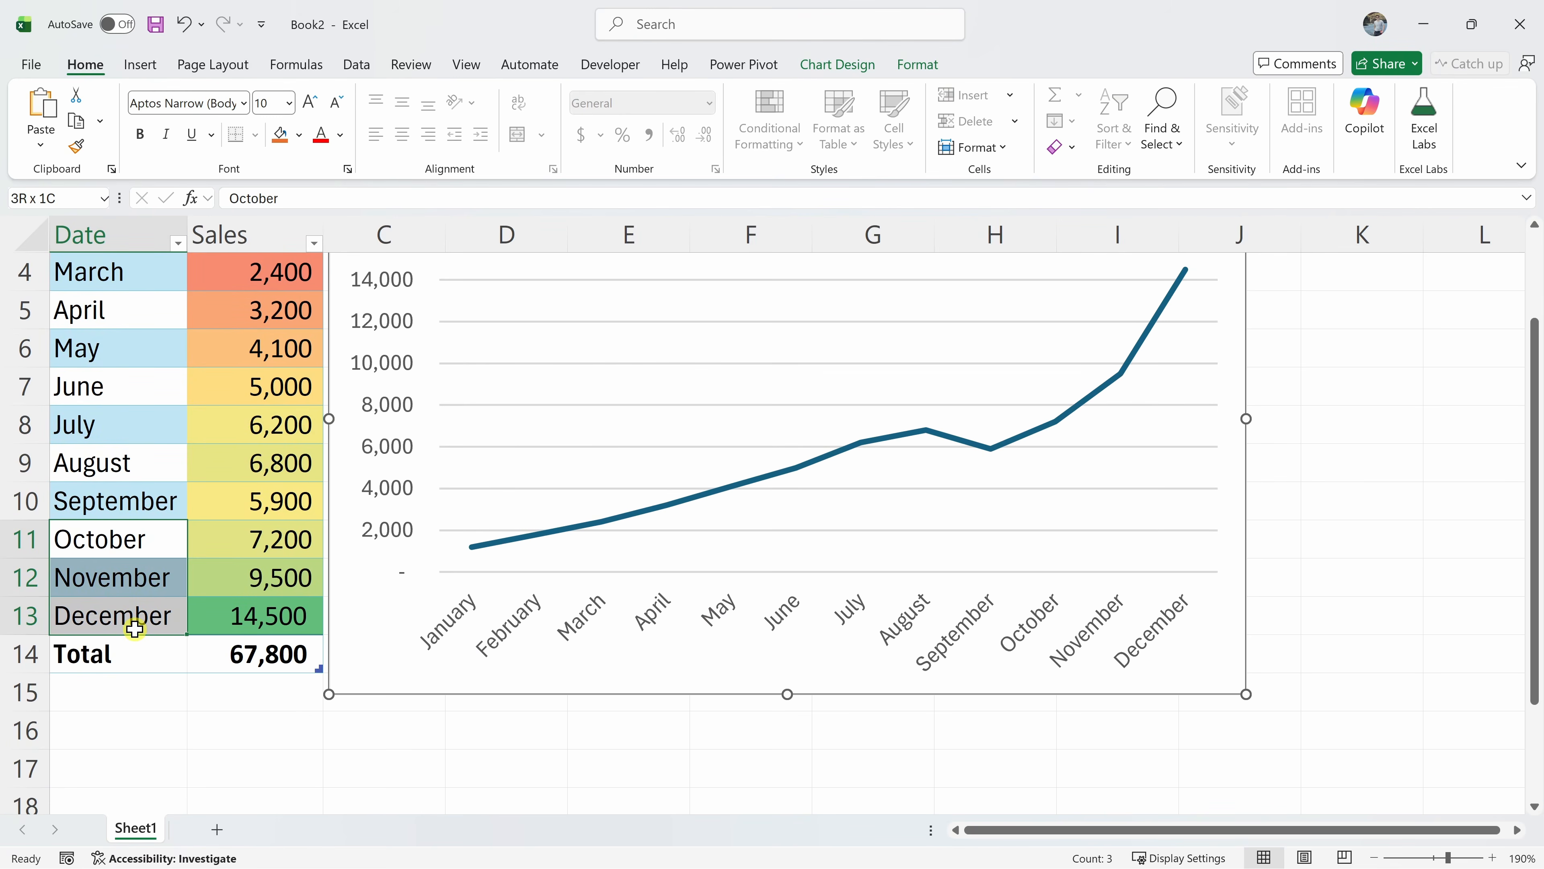
pyautogui.moveTo(285, 541); pyautogui.dragTo(288, 602)
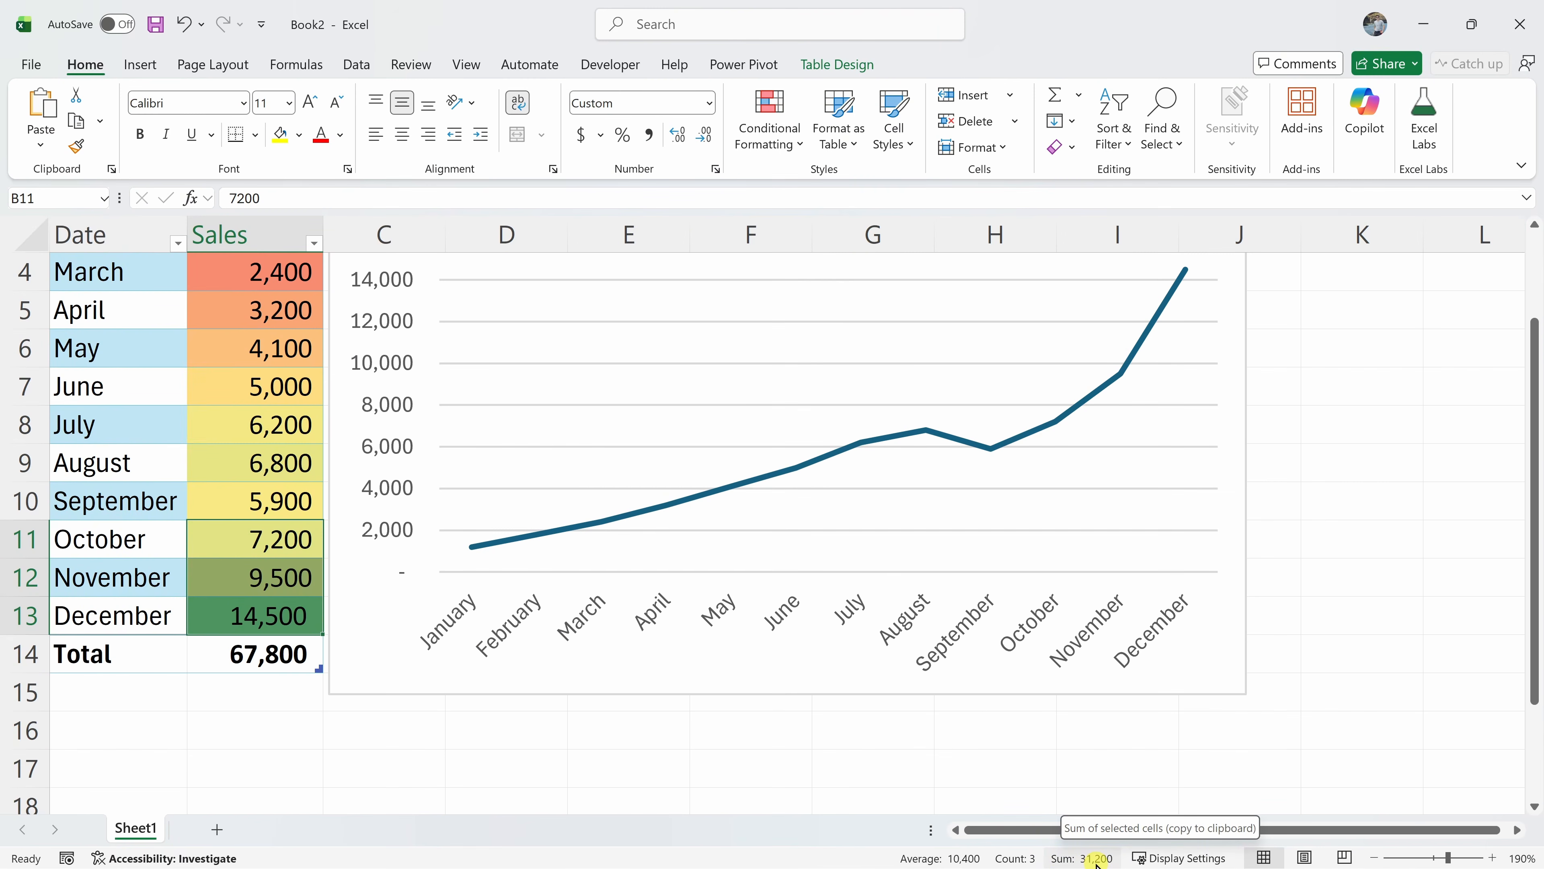
pyautogui.click(291, 735)
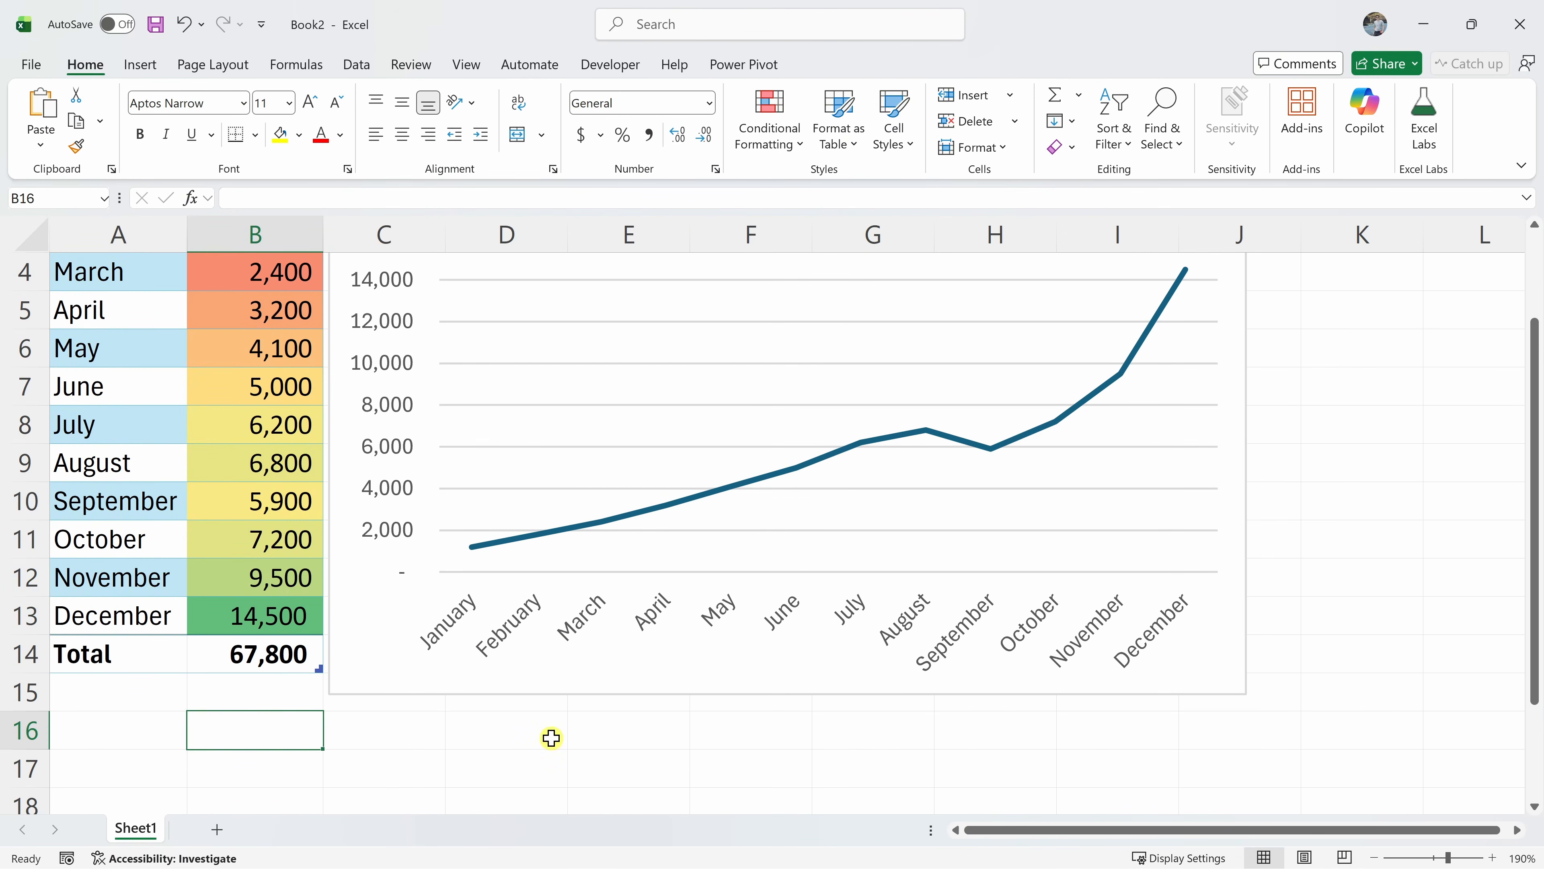
pyautogui.click(143, 730)
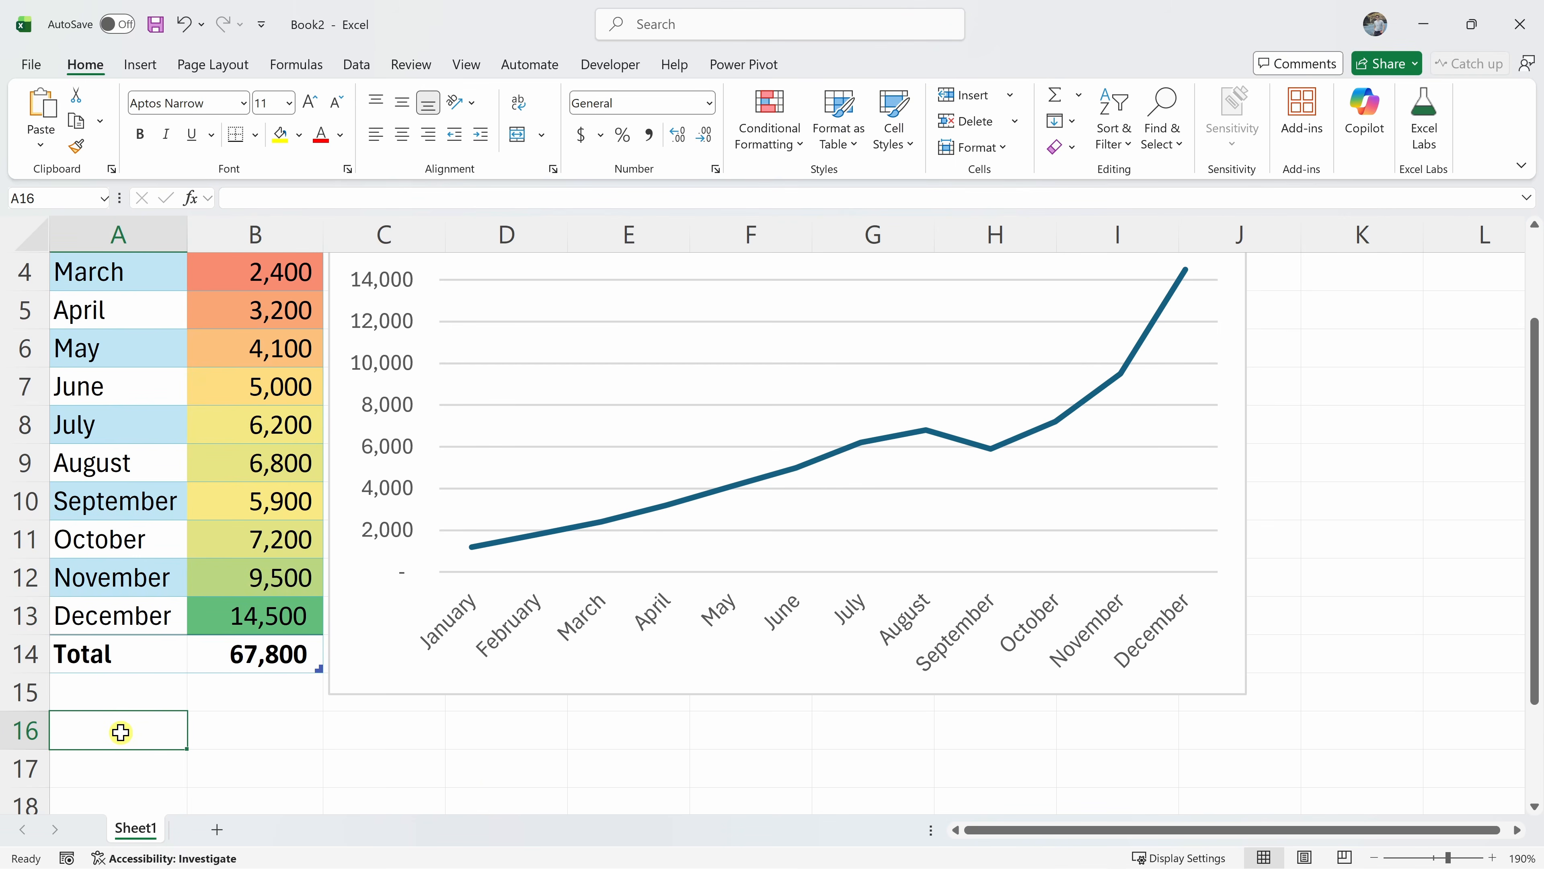
pyautogui.write('Q4:')
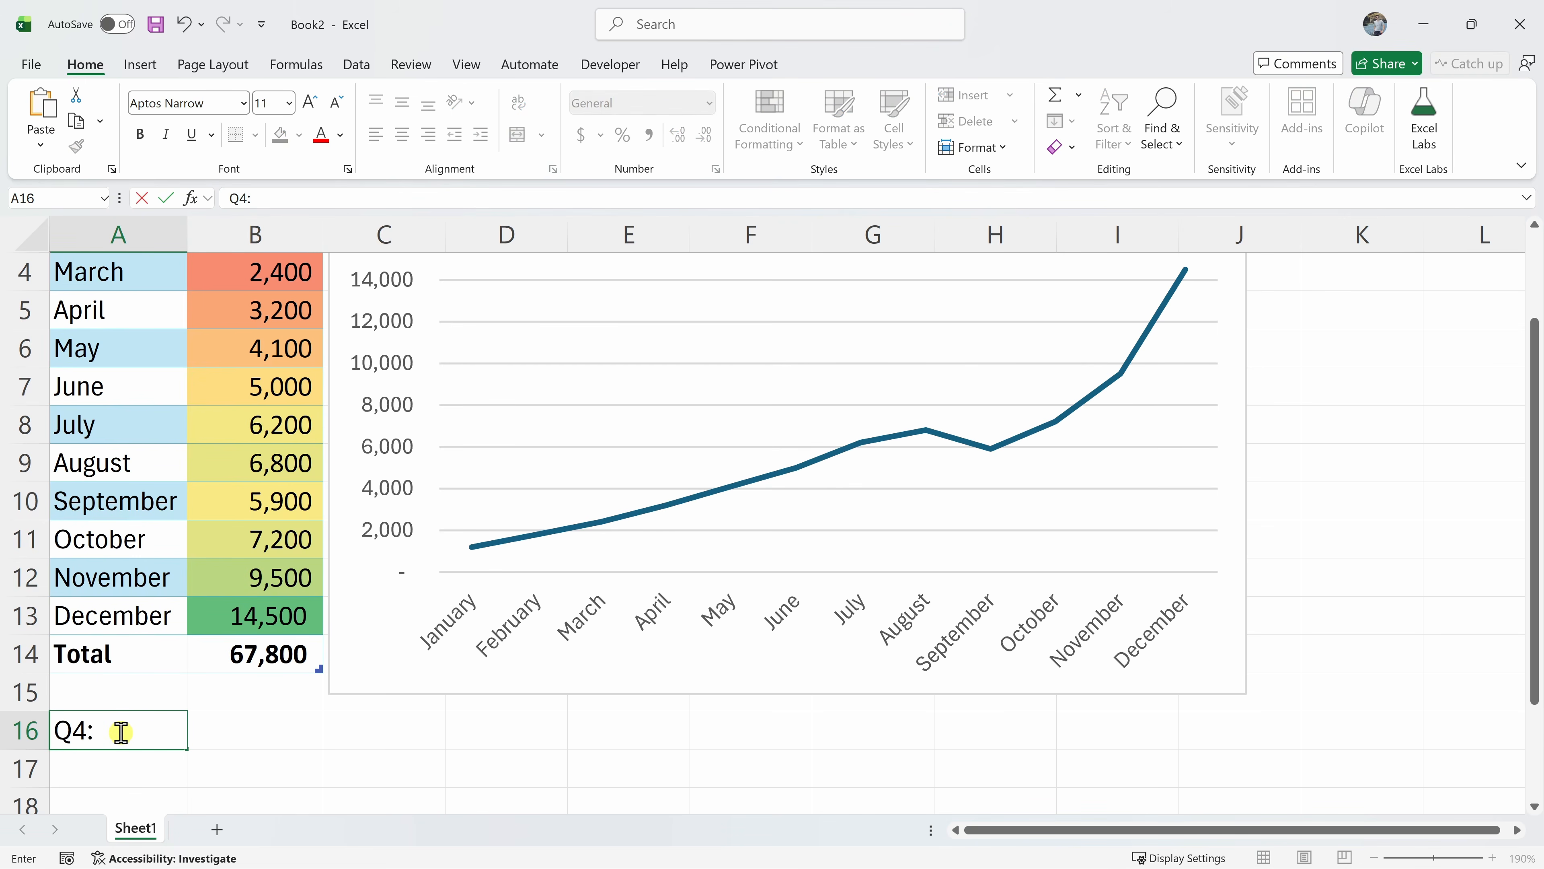
# Enter =B11+B12+B13 in B16 to total Q4 sales as 31,200
pyautogui.click(263, 724)
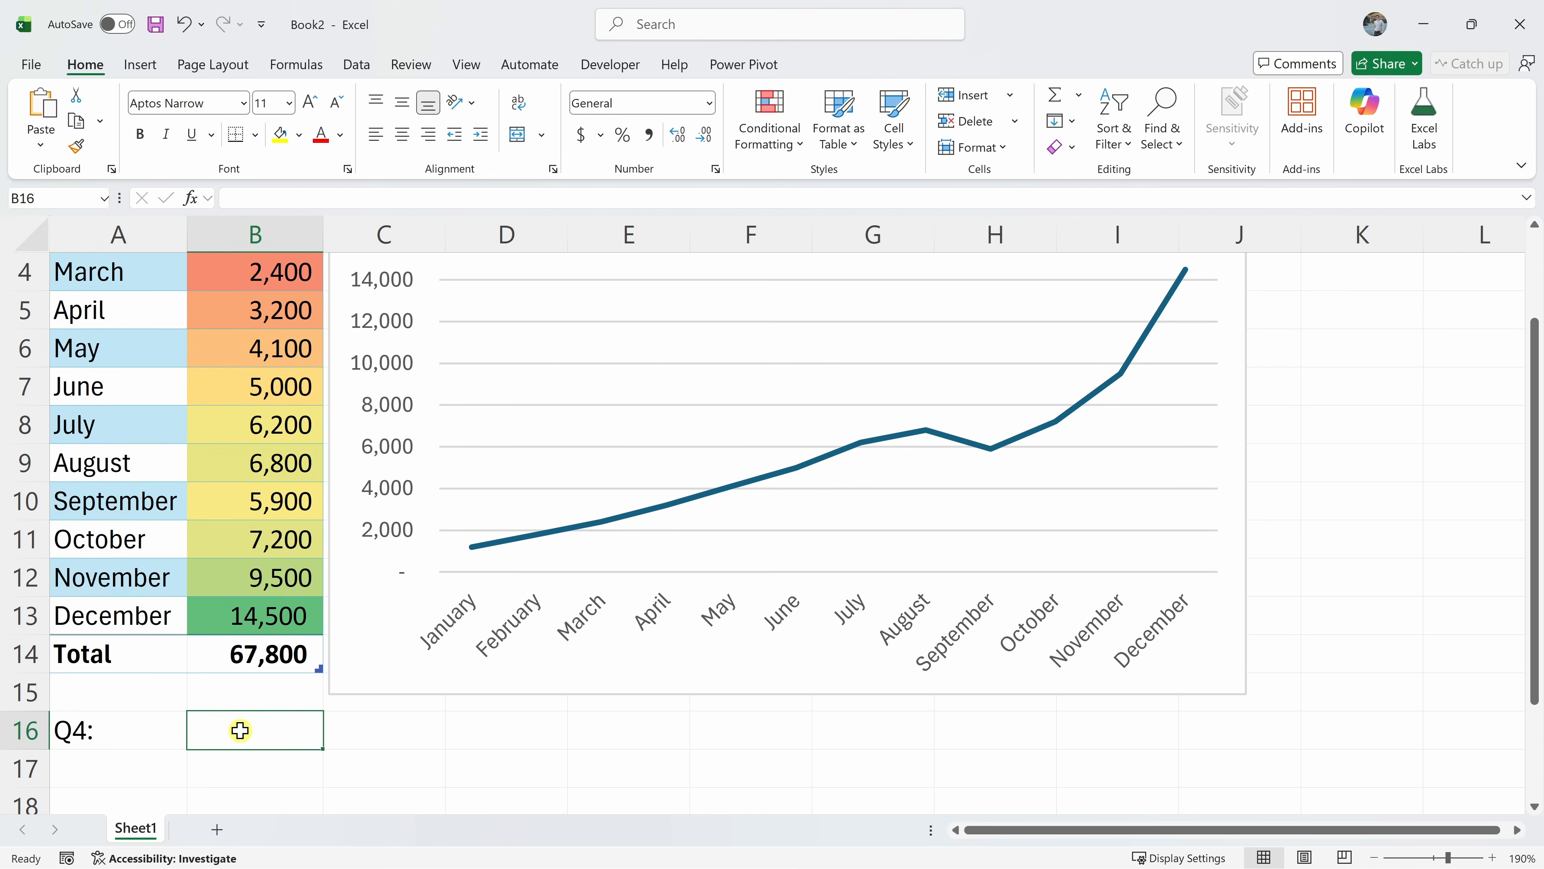
pyautogui.write('=')
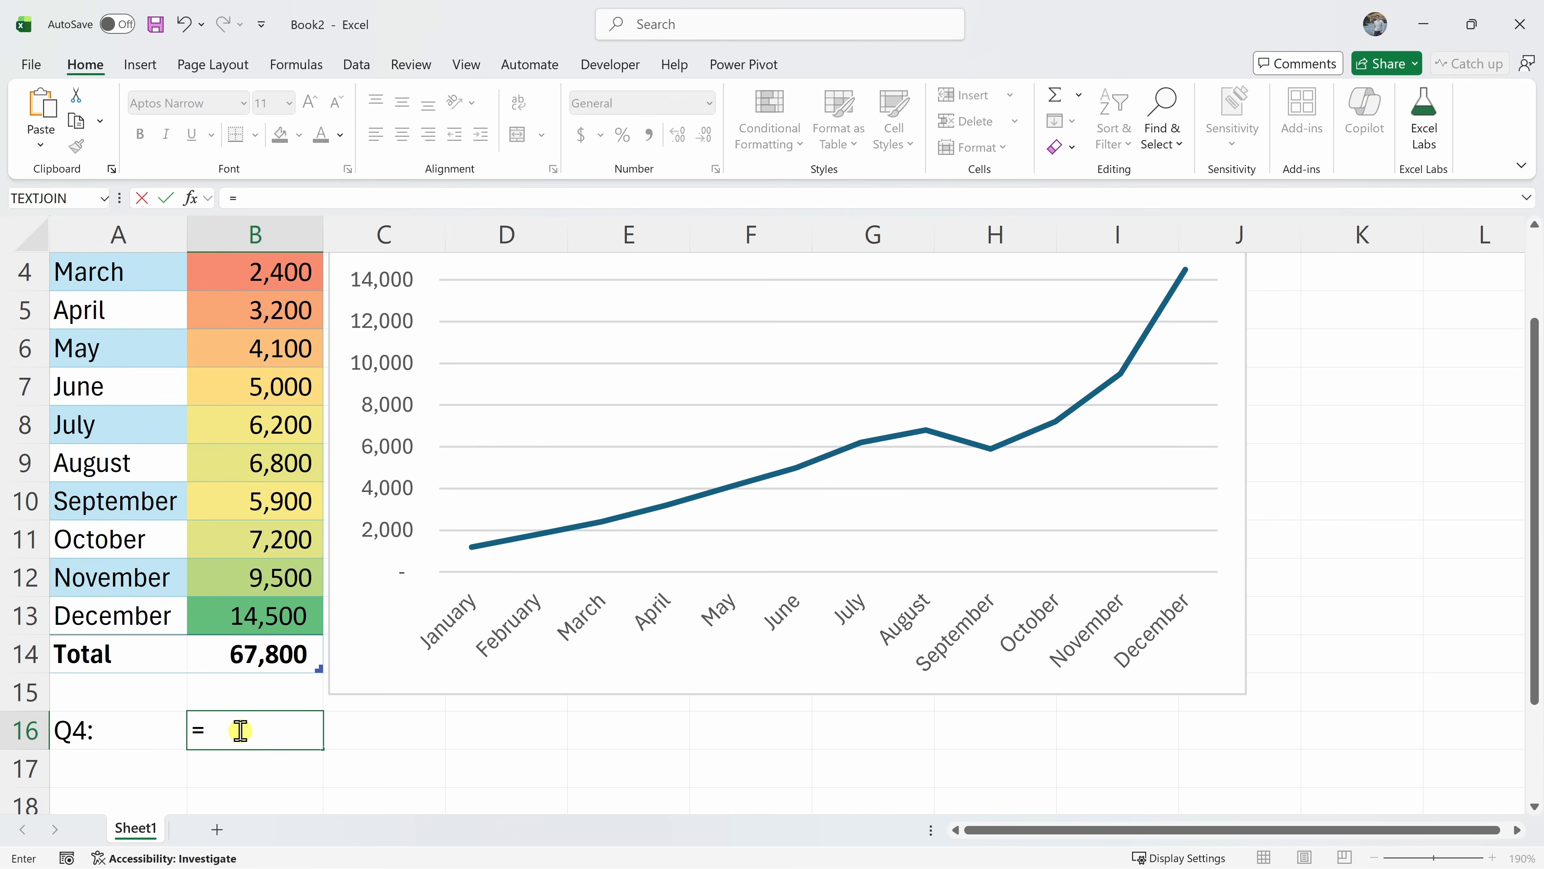
pyautogui.click(273, 543)
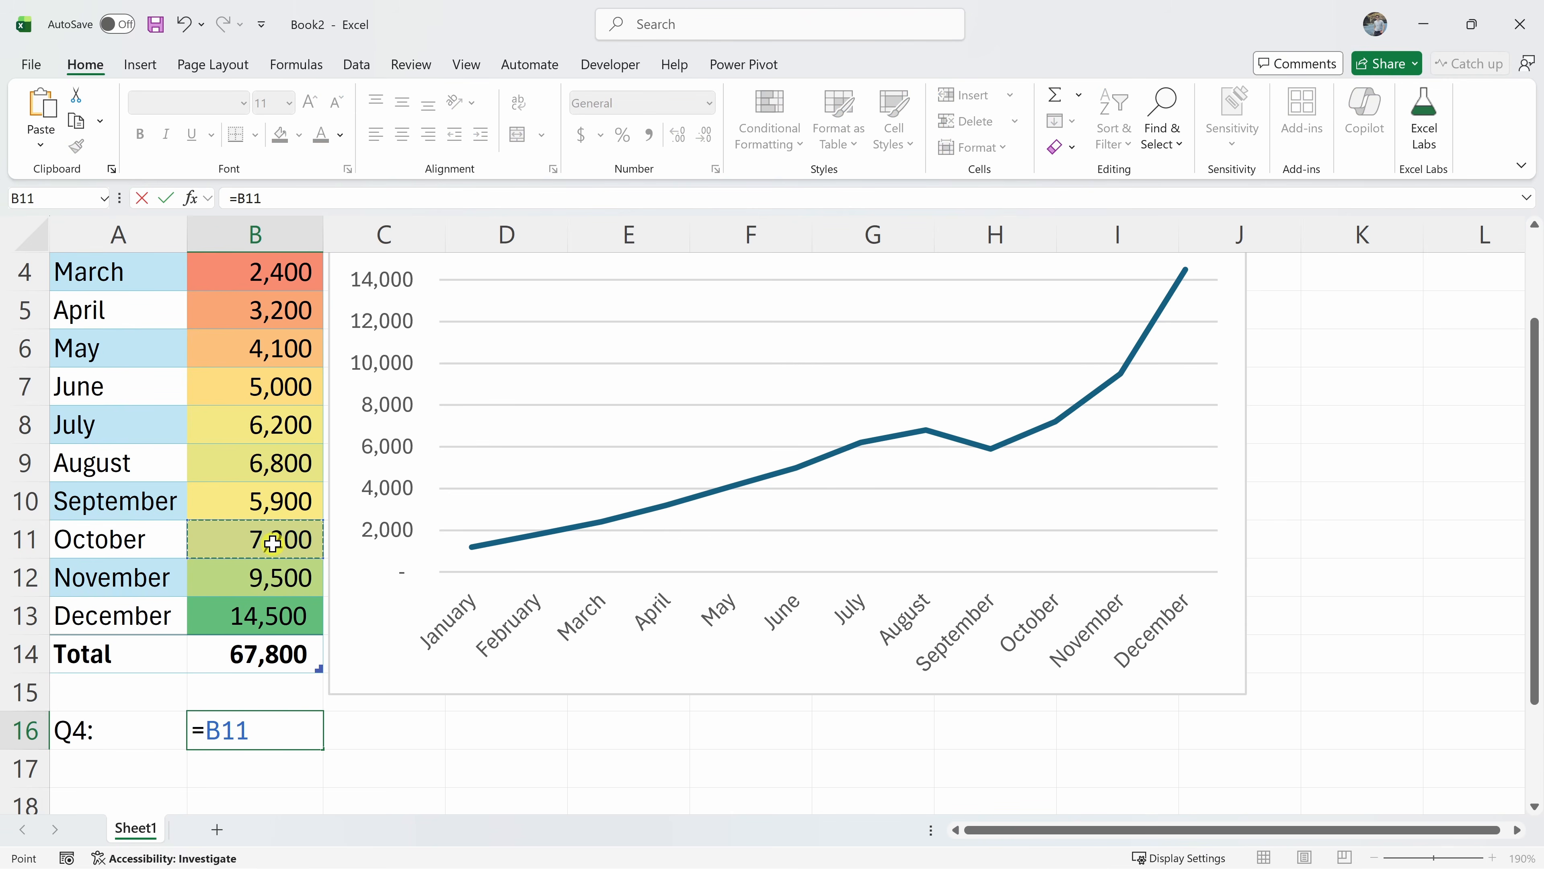
pyautogui.write('+')
pyautogui.click(274, 575)
pyautogui.write('+')
pyautogui.click(266, 616)
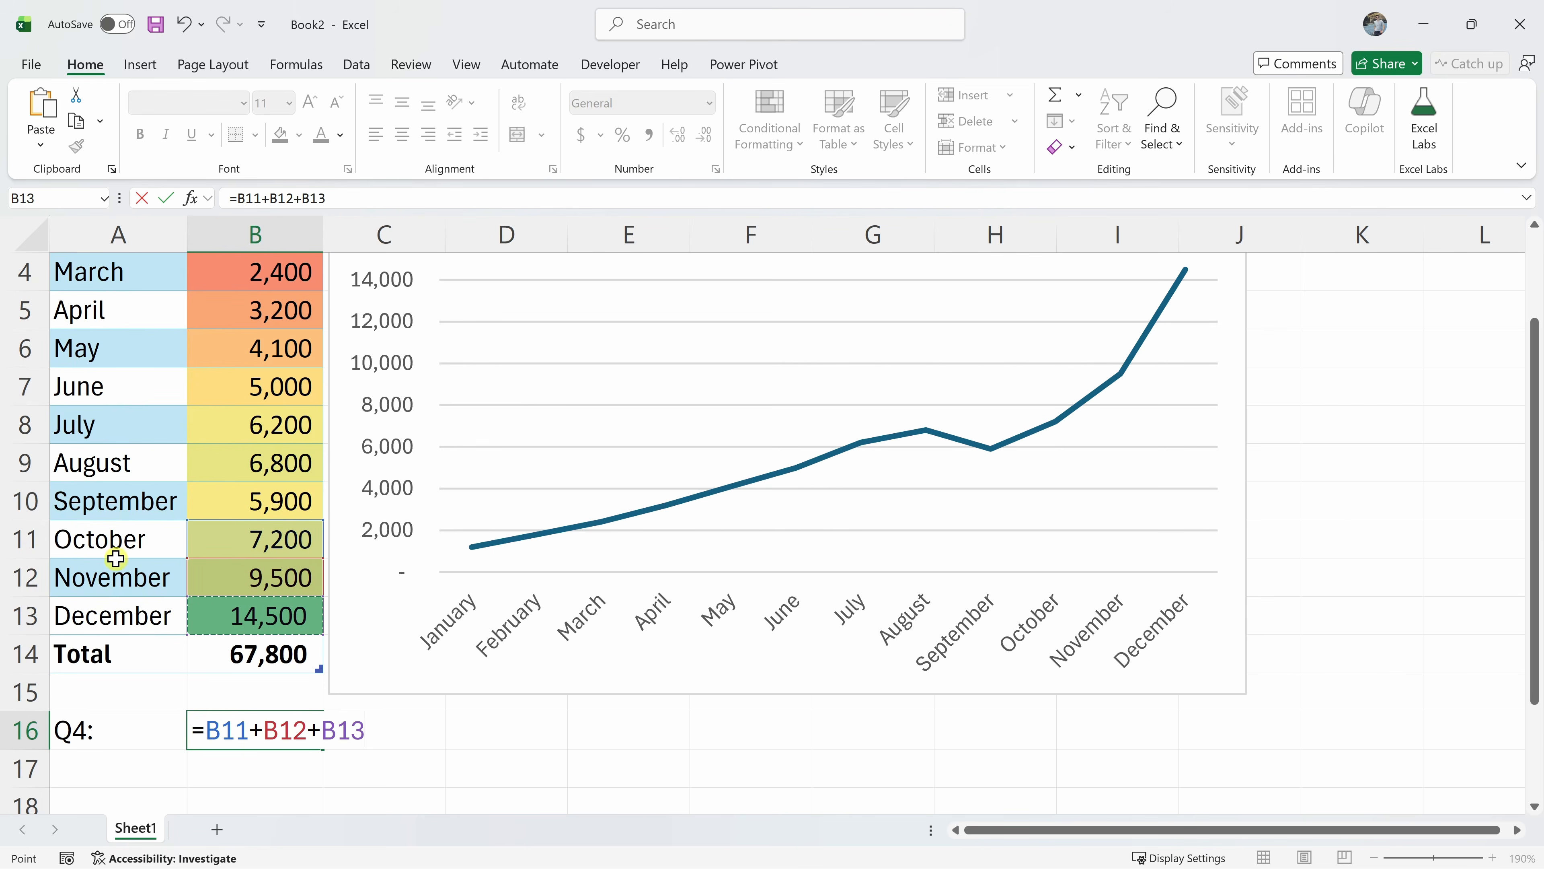
pyautogui.press('Return')
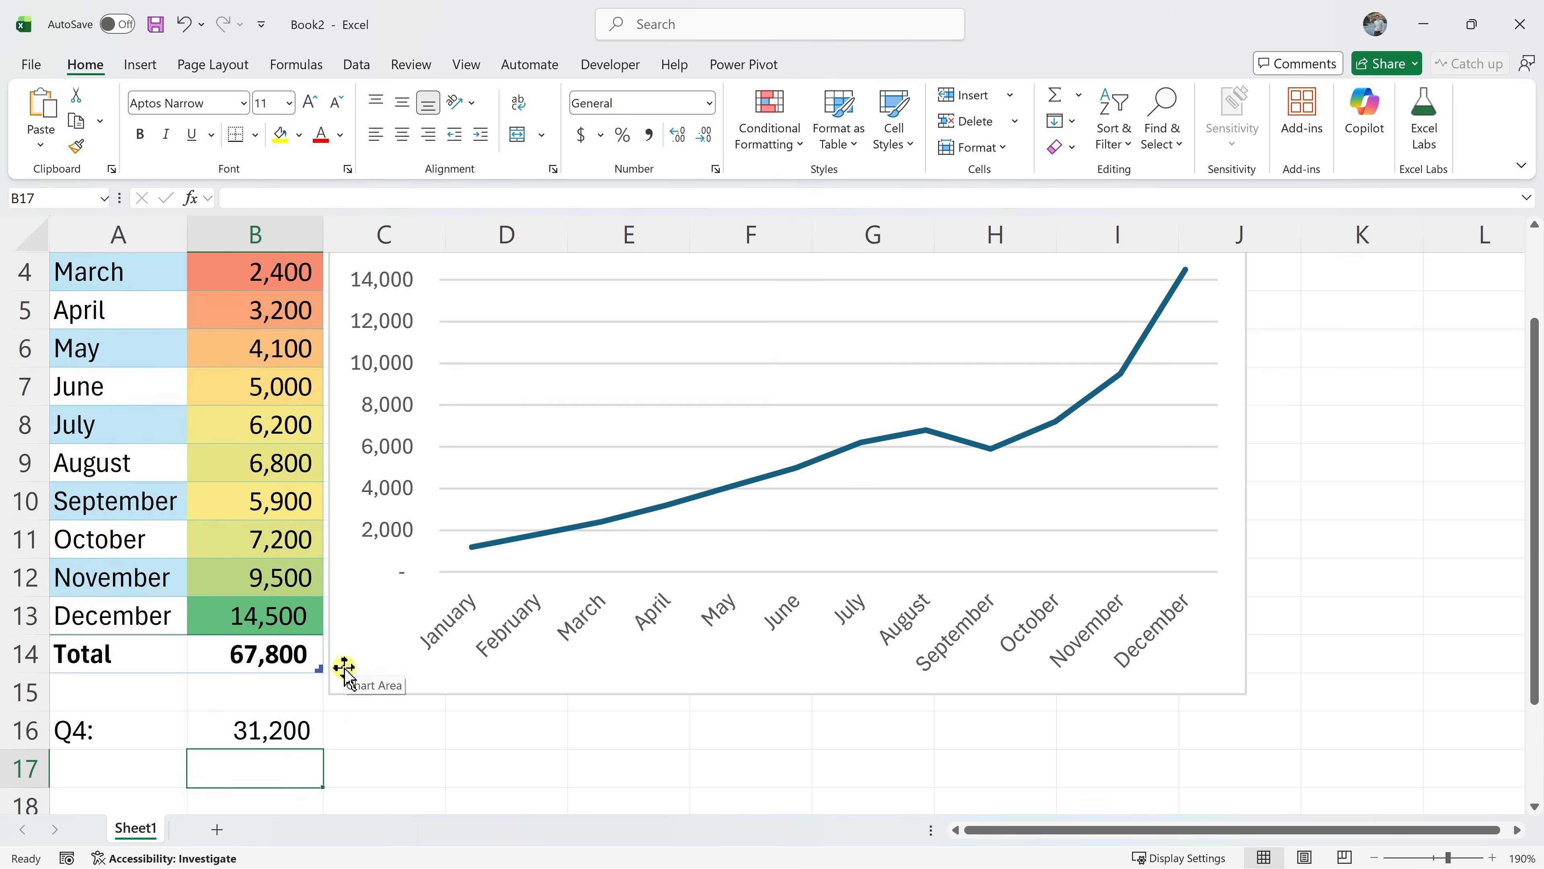
pyautogui.click(302, 727)
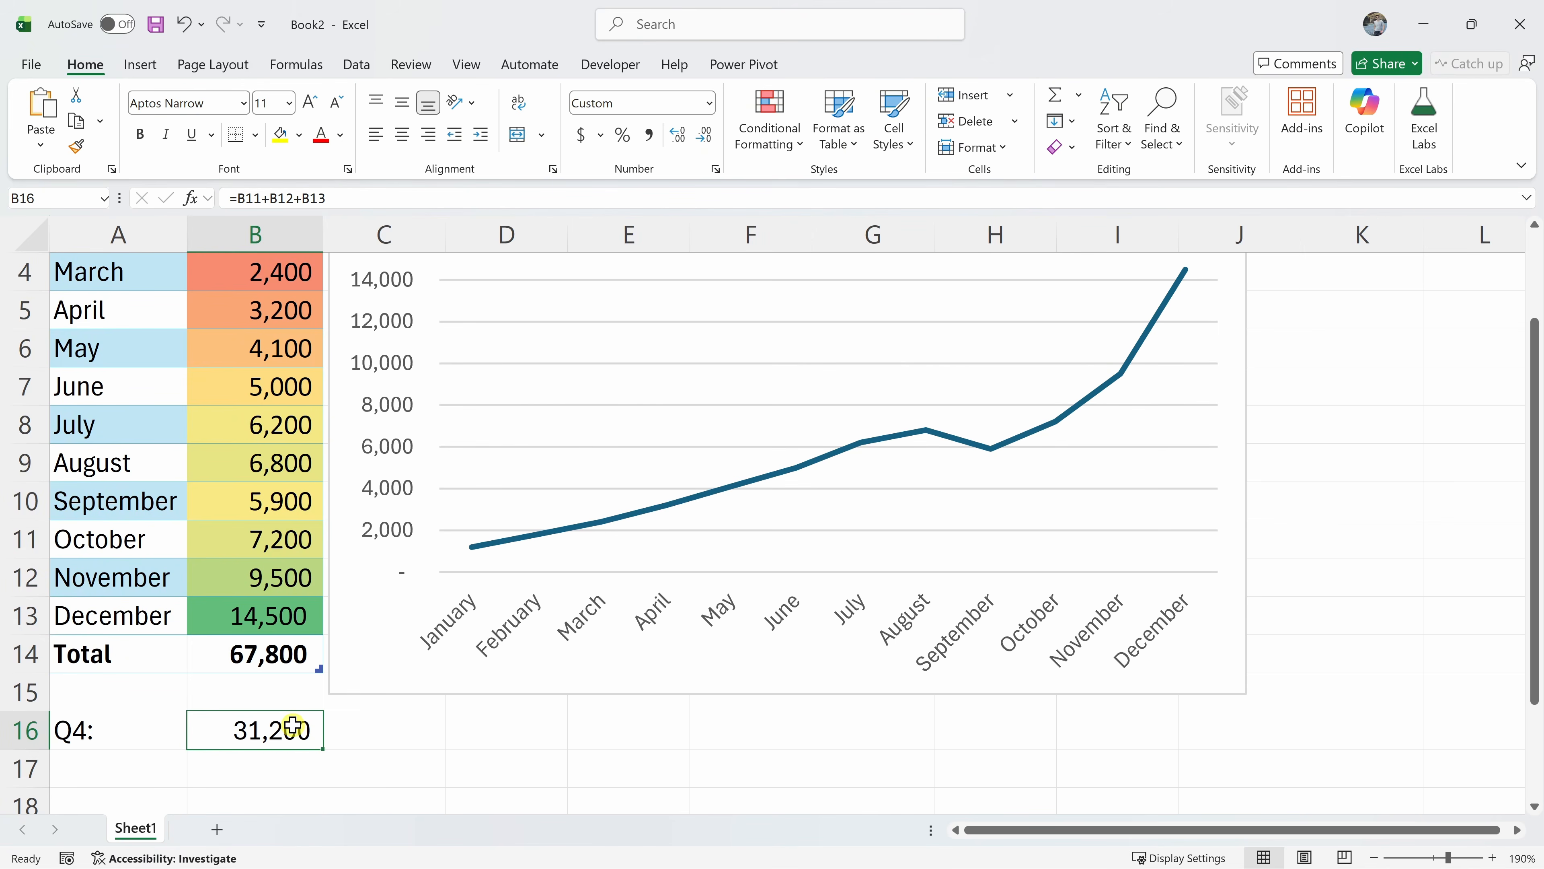
# Enter =SUM(B11:B13) in C16, returning 31,200 to match B16
pyautogui.click(383, 724)
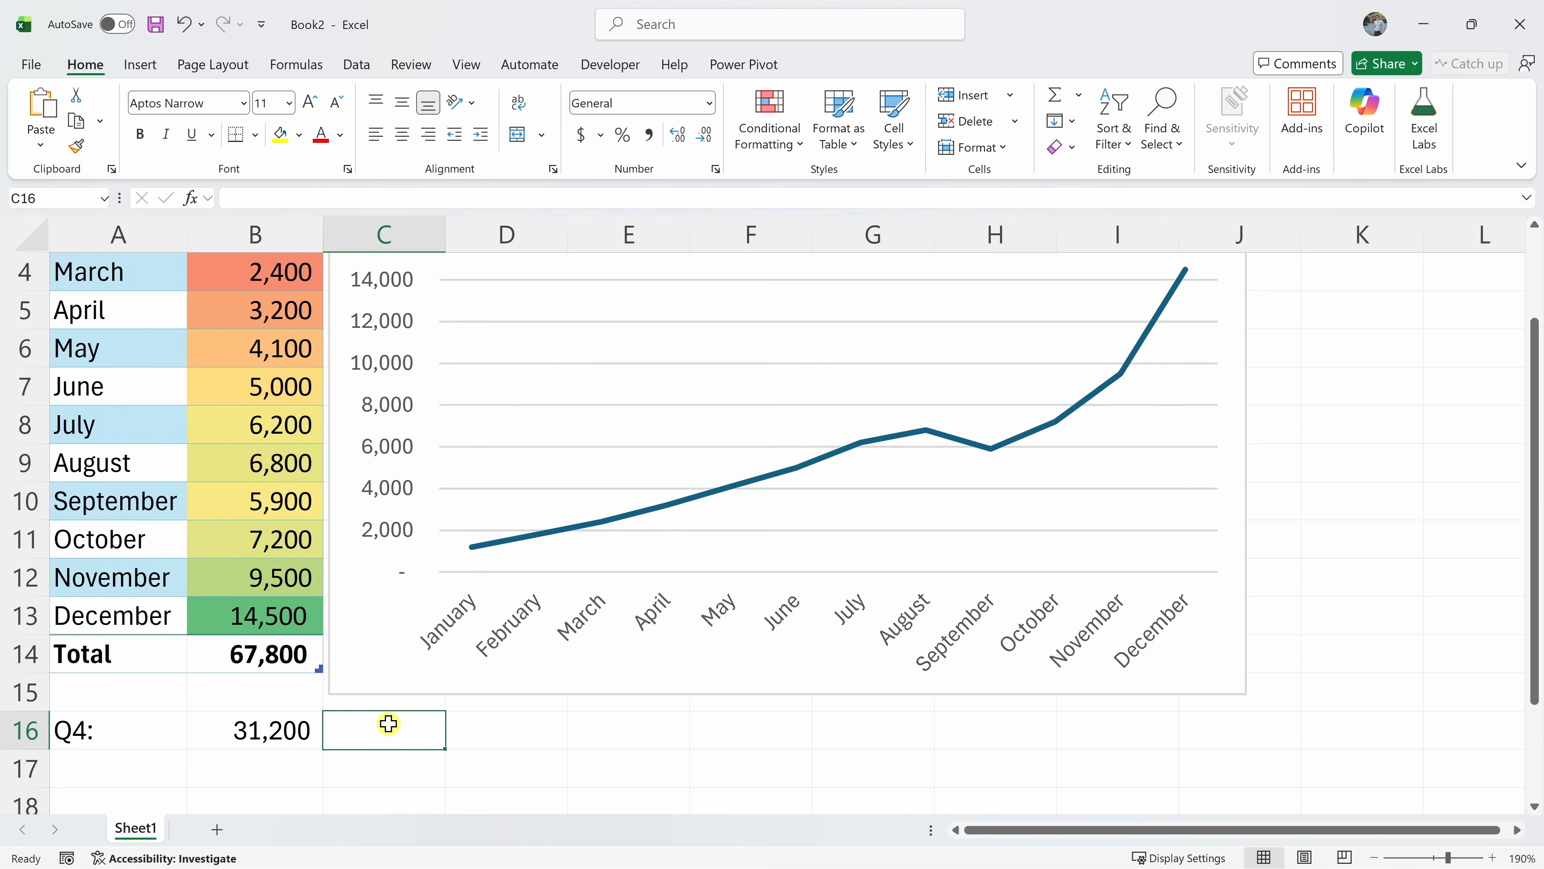
pyautogui.write('=')
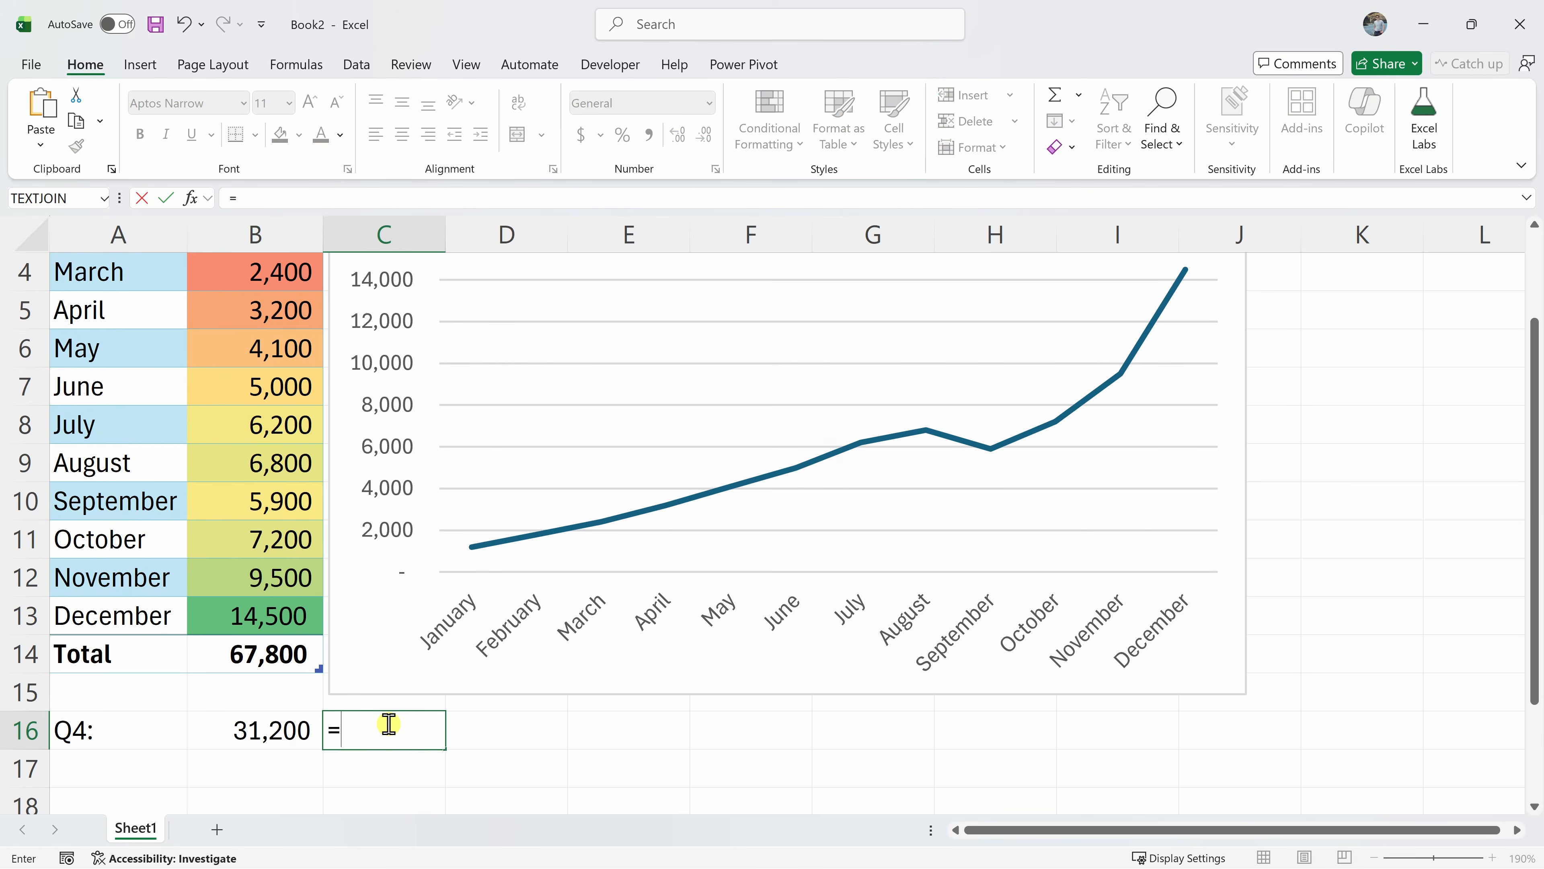
pyautogui.write('sum')
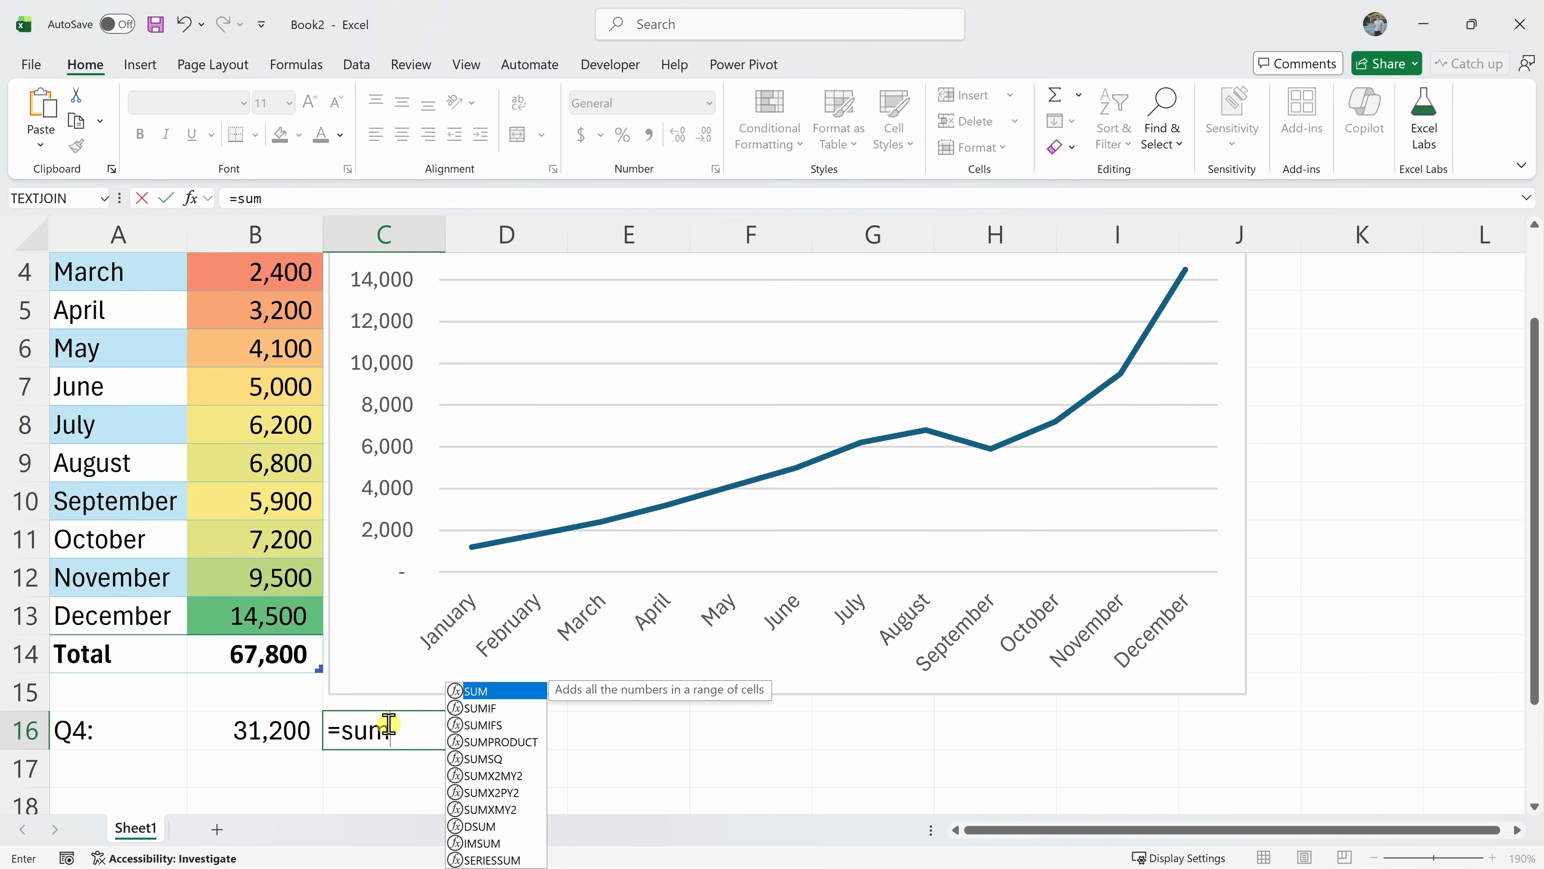
pyautogui.write('(')
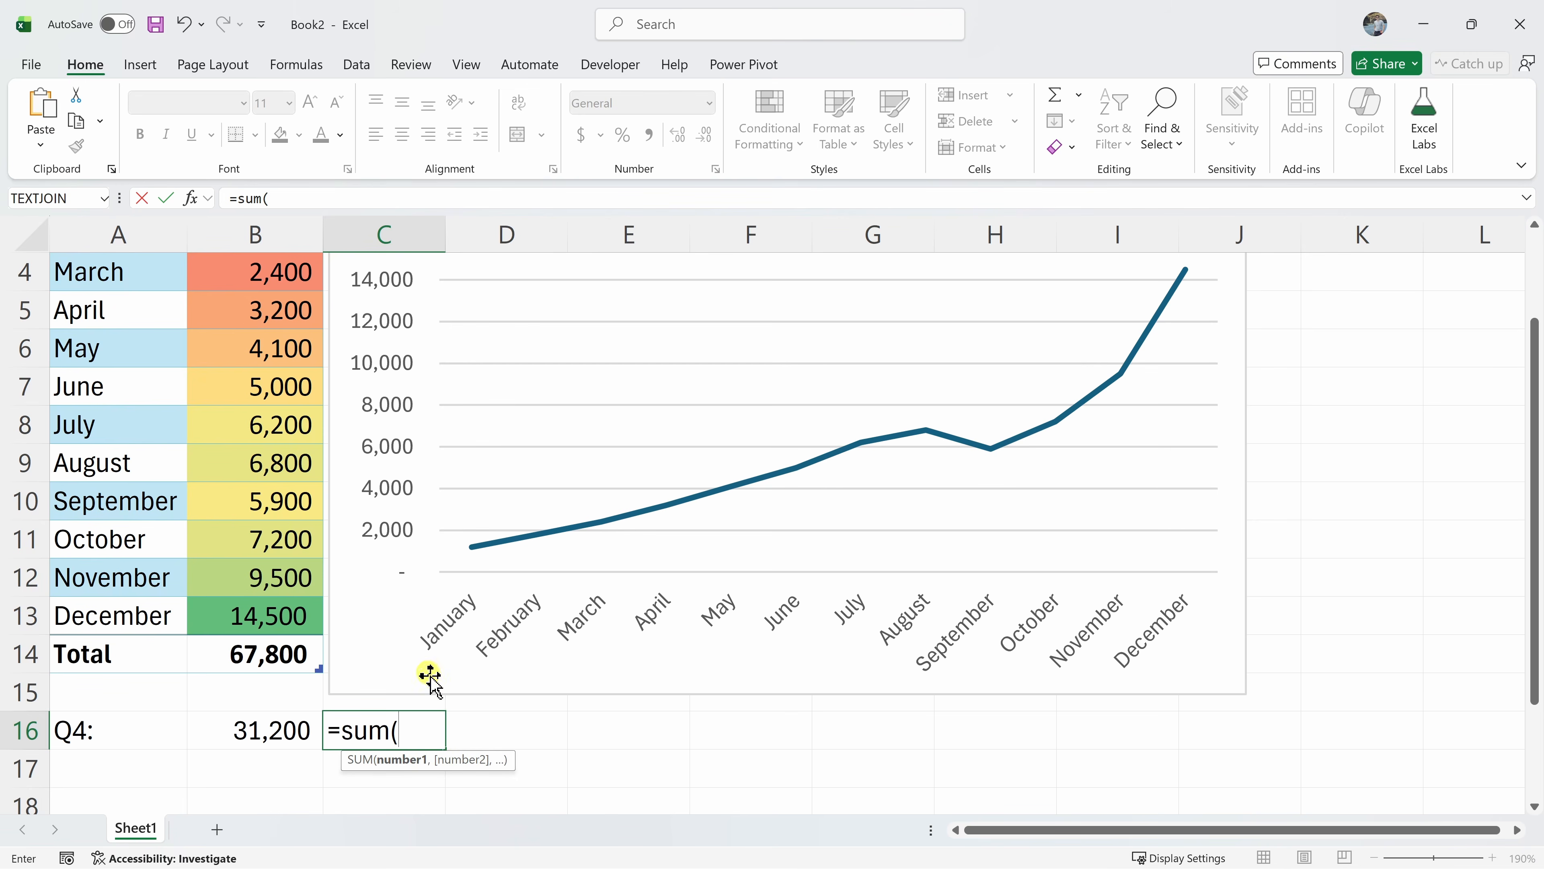
pyautogui.moveTo(274, 545); pyautogui.dragTo(278, 602)
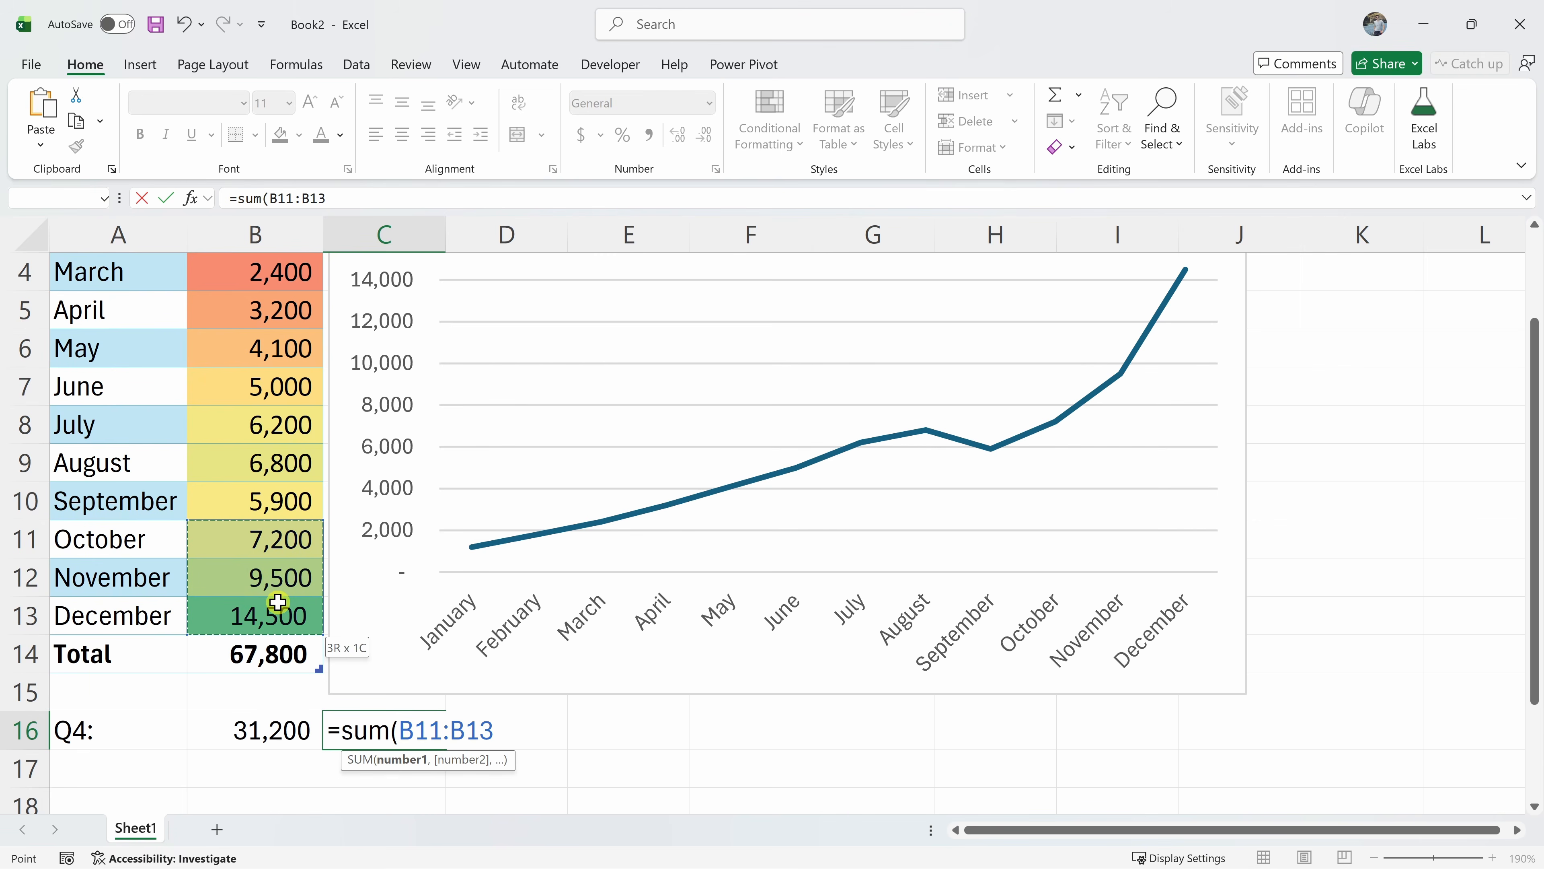
pyautogui.write(')')
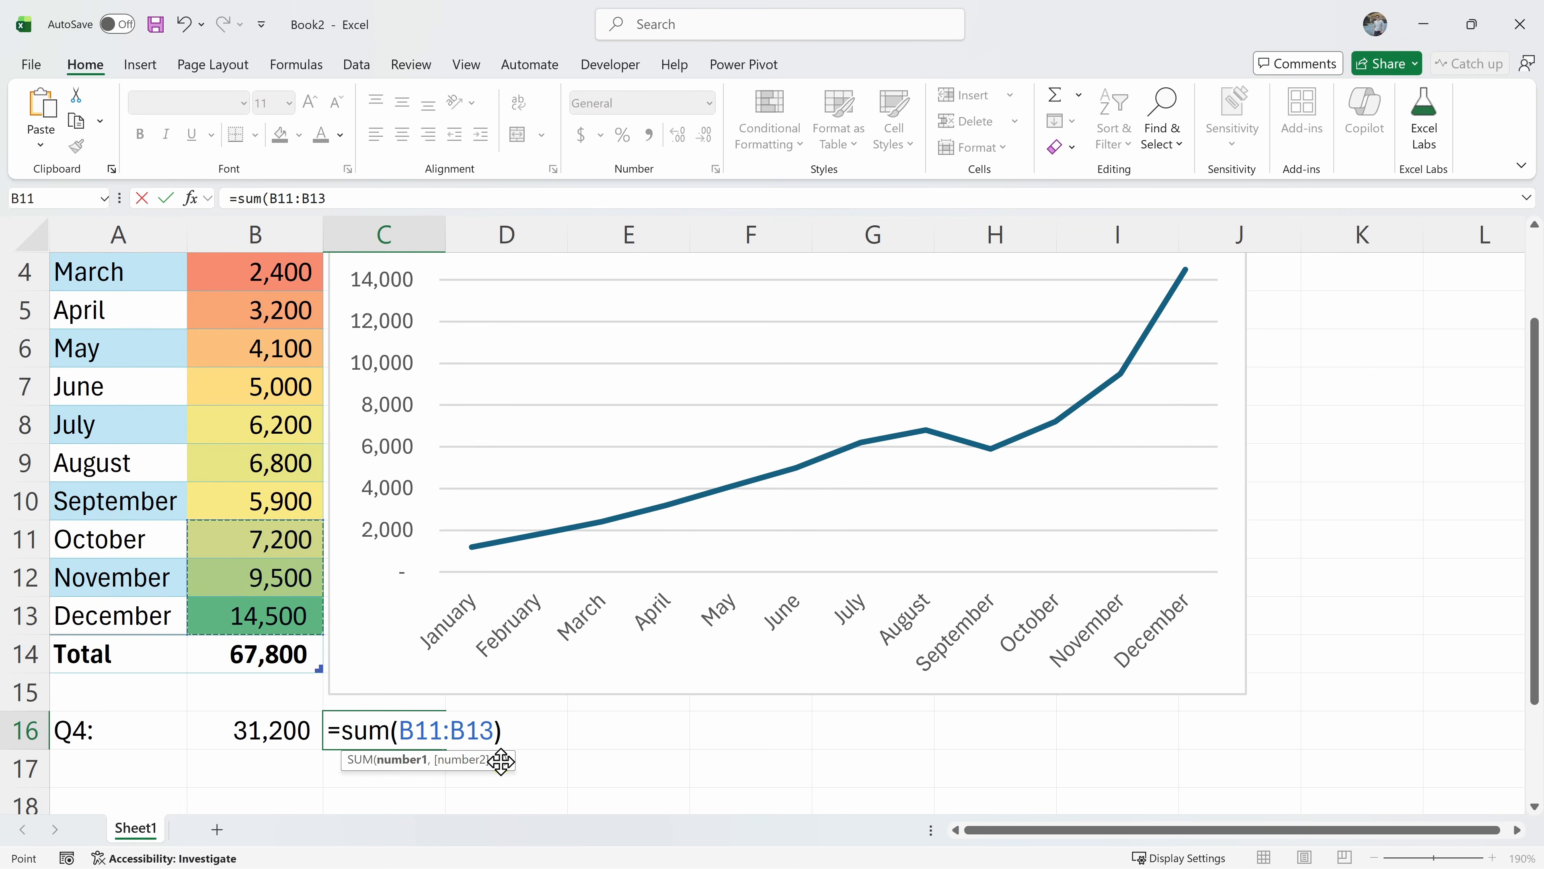
pyautogui.click(501, 760)
pyautogui.press('Return')
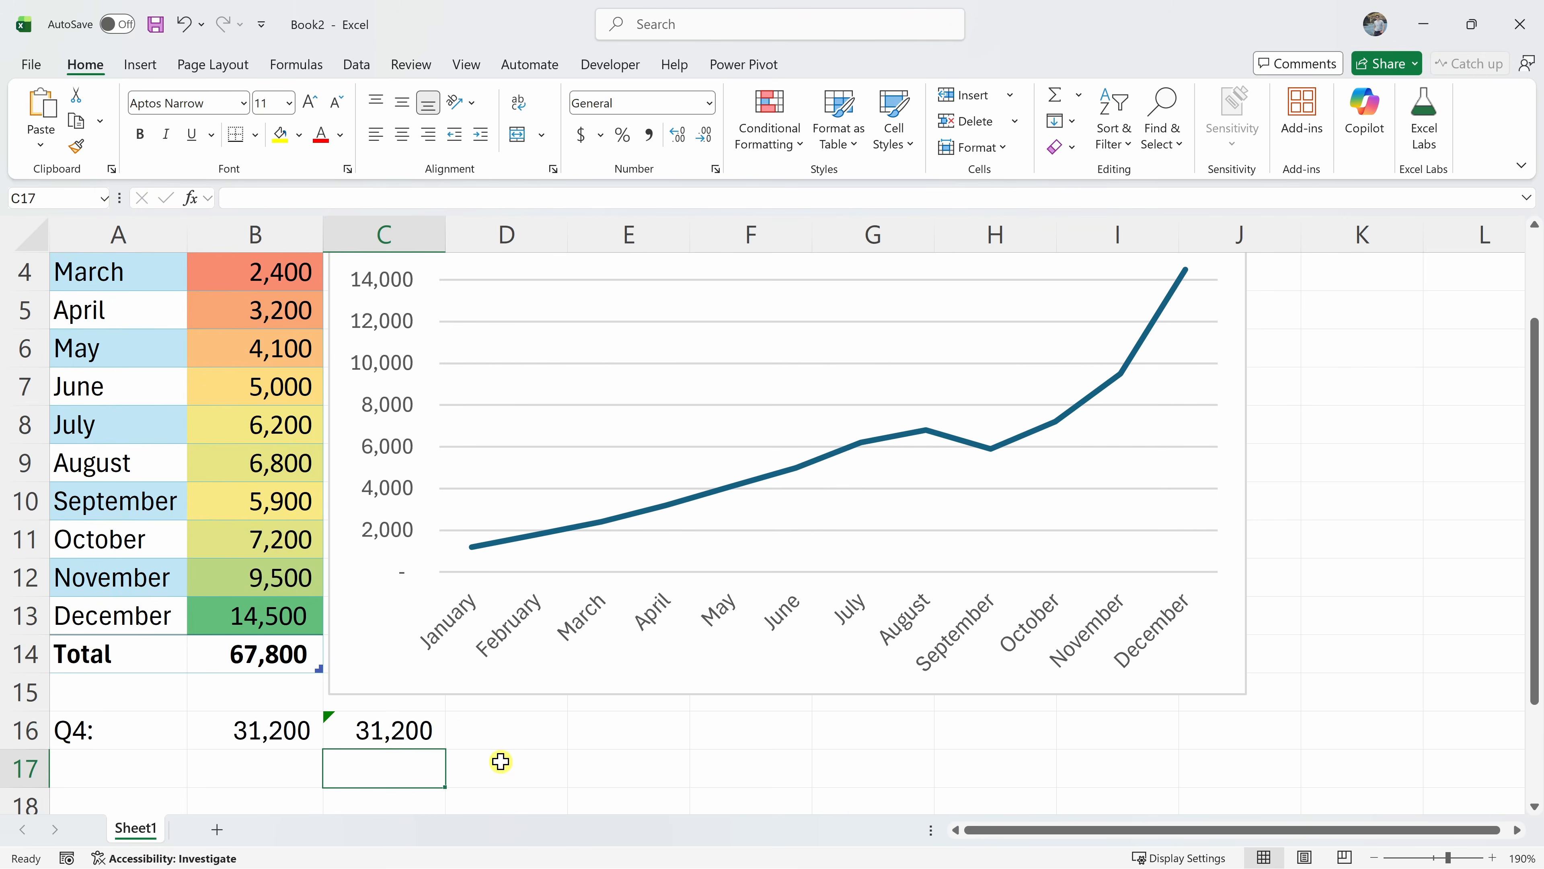
pyautogui.click(389, 734)
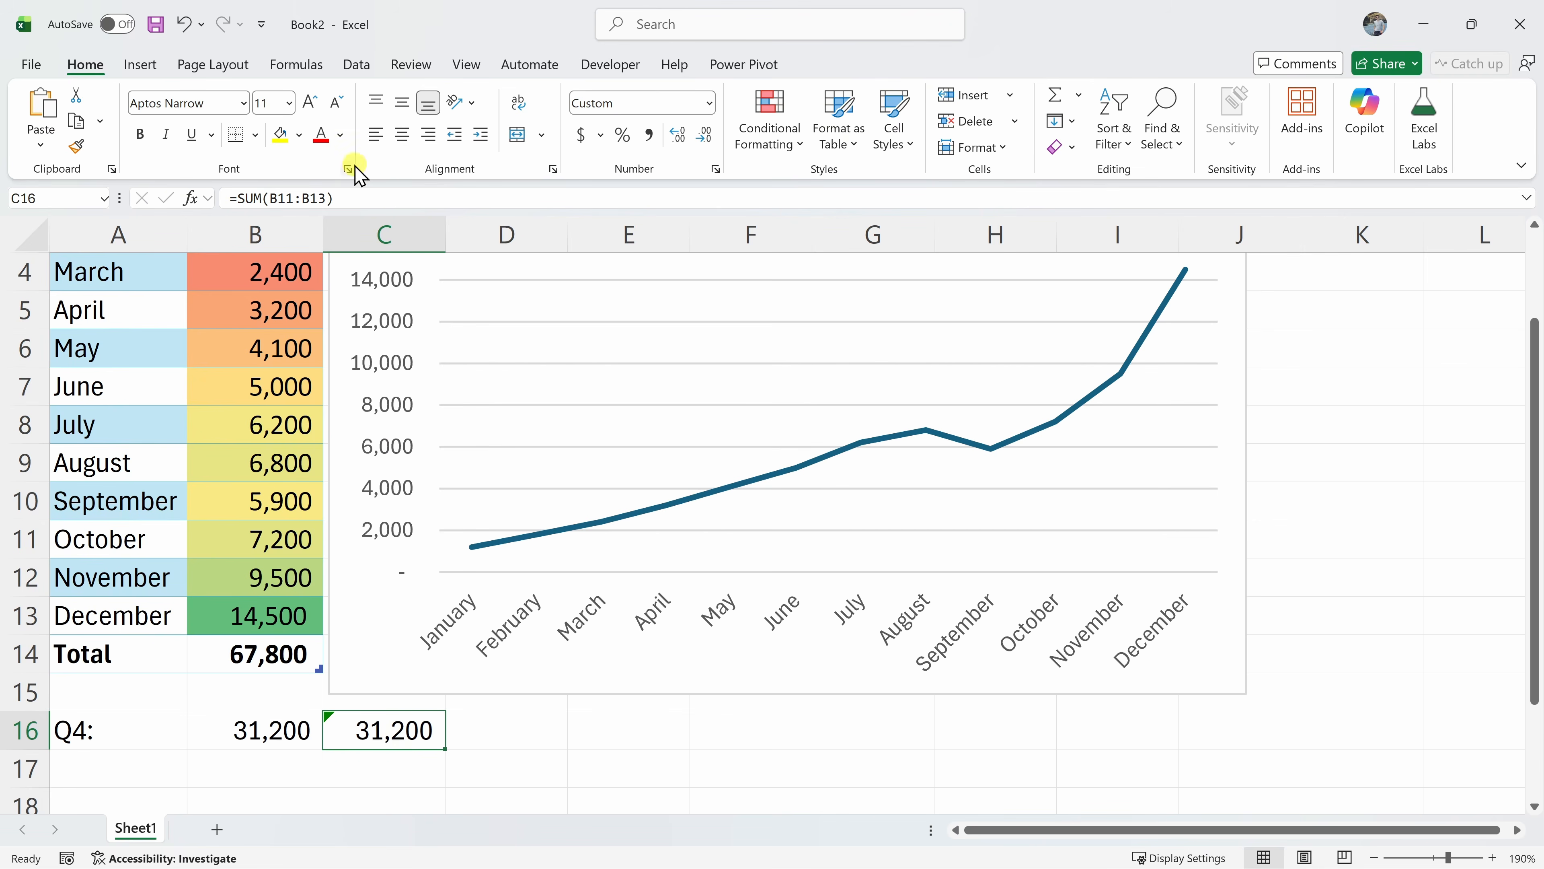
# Browse a function category in the Formulas tab's function library, then close the list
pyautogui.click(297, 64)
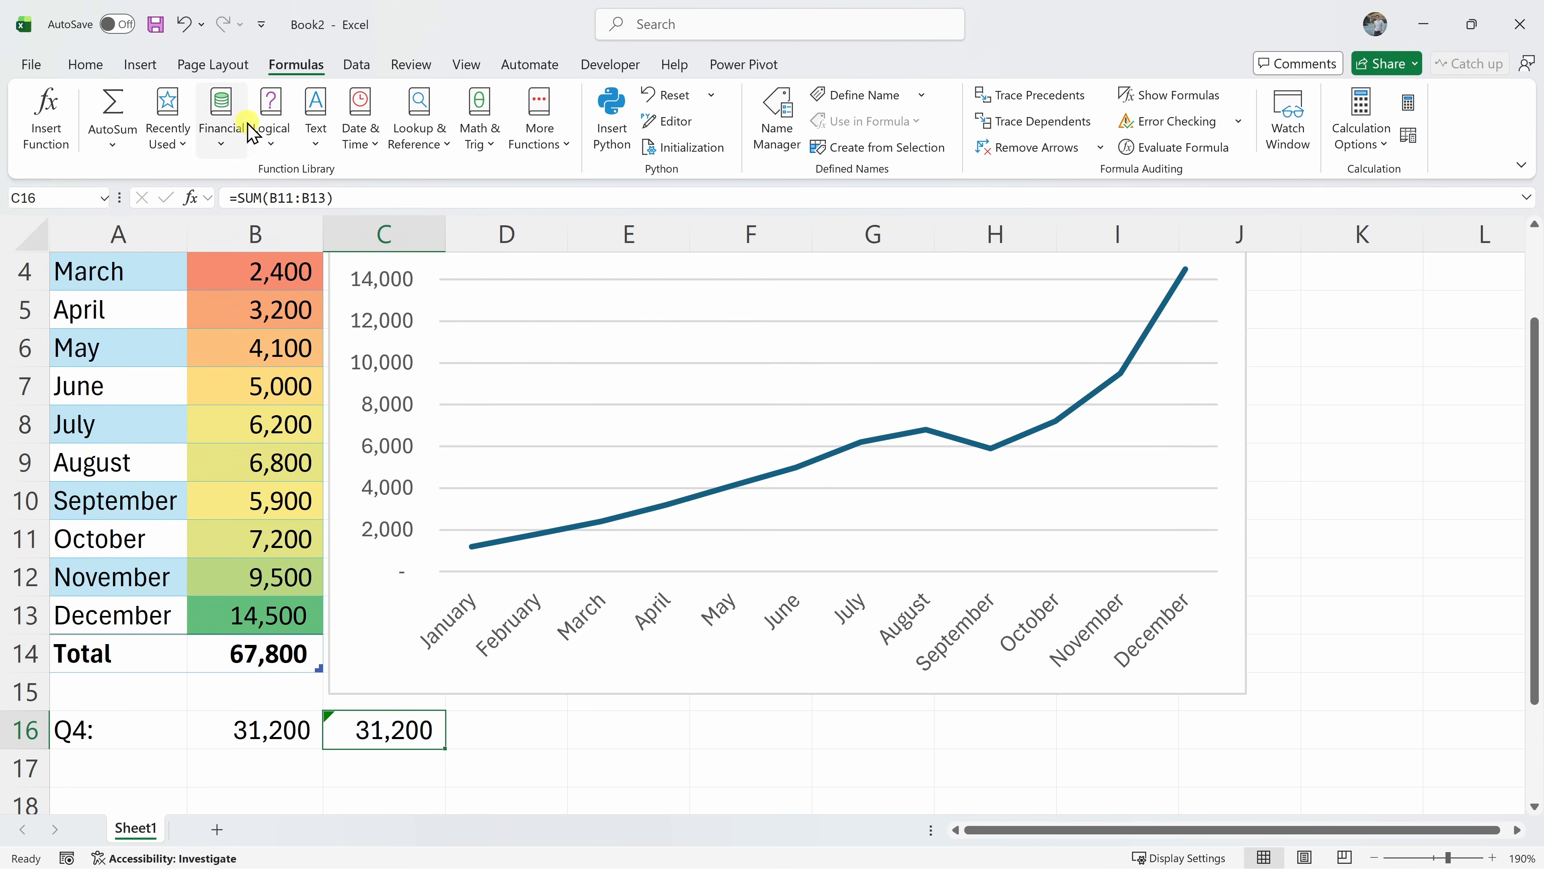
pyautogui.click(314, 129)
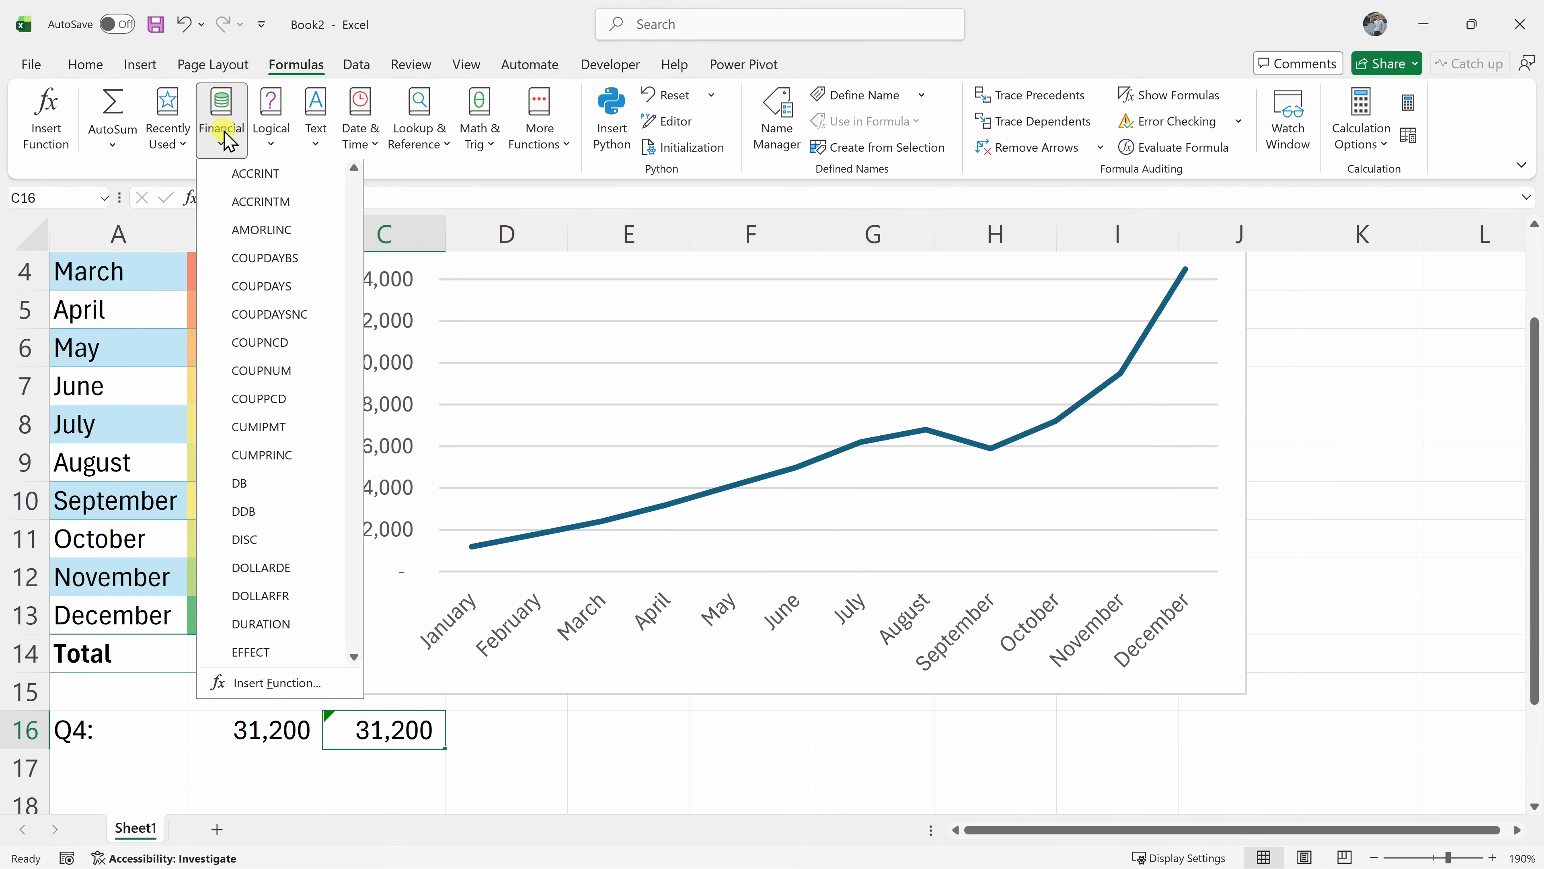
pyautogui.click(112, 146)
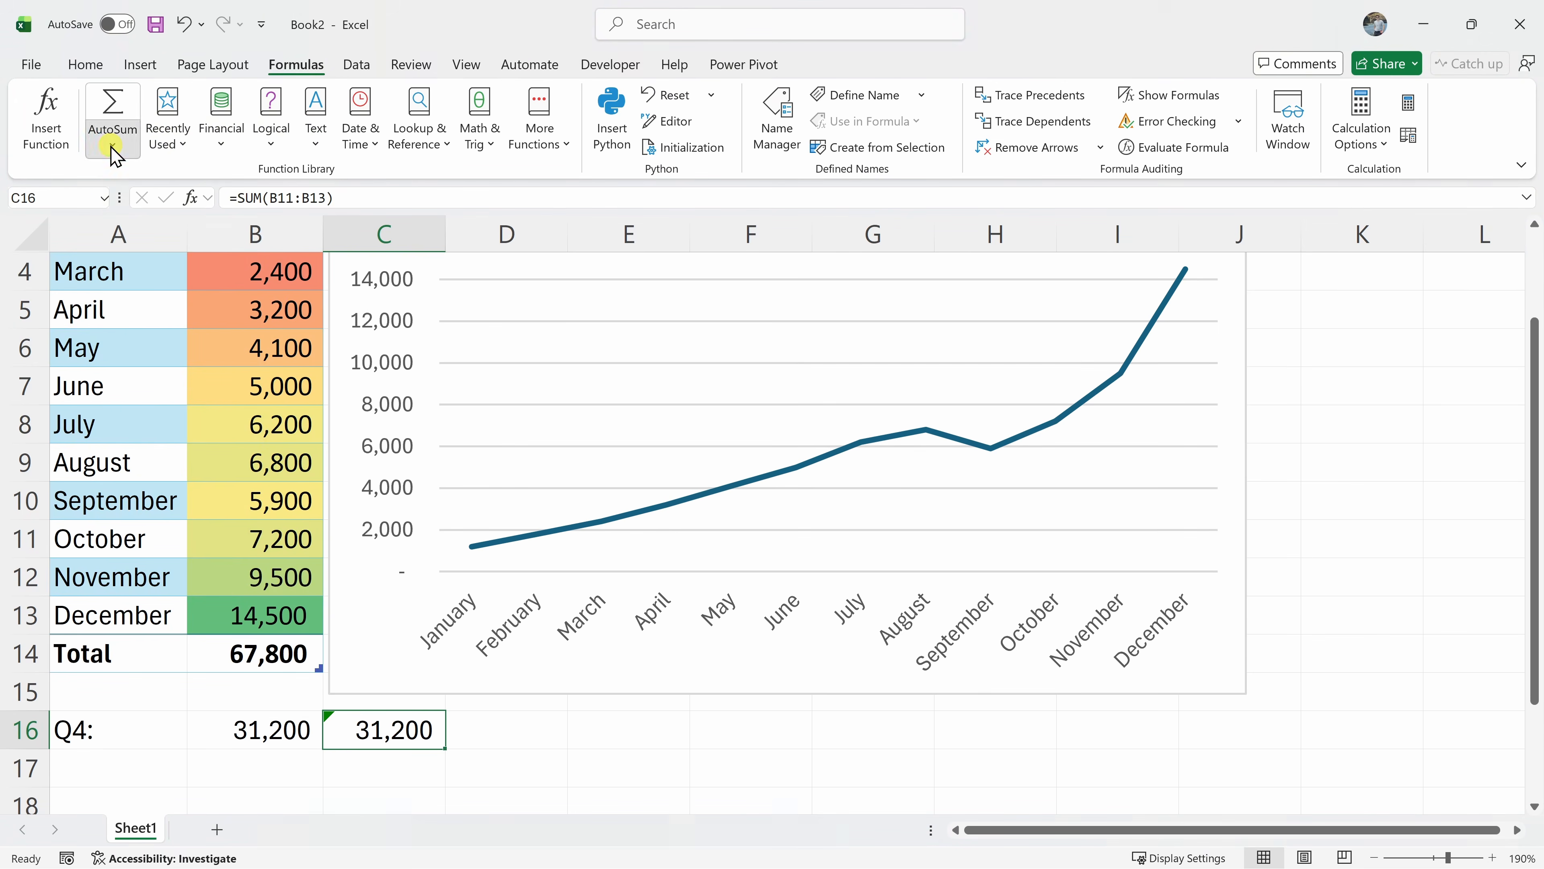
pyautogui.scroll(1, 187, 422)
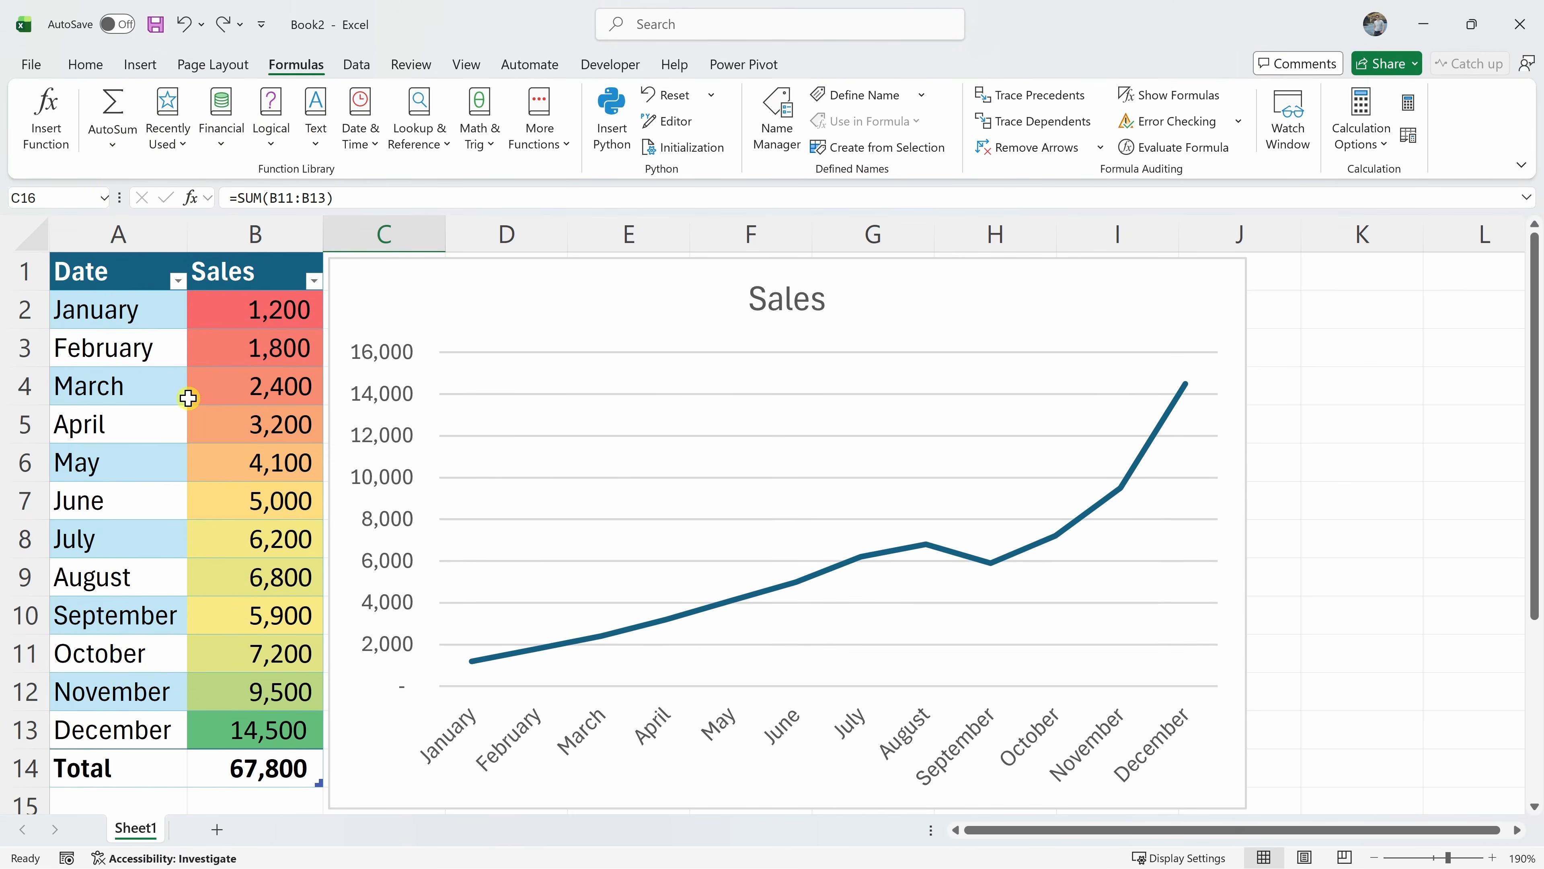
# Sort the sales table by Sales from largest to smallest, December first
pyautogui.click(314, 281)
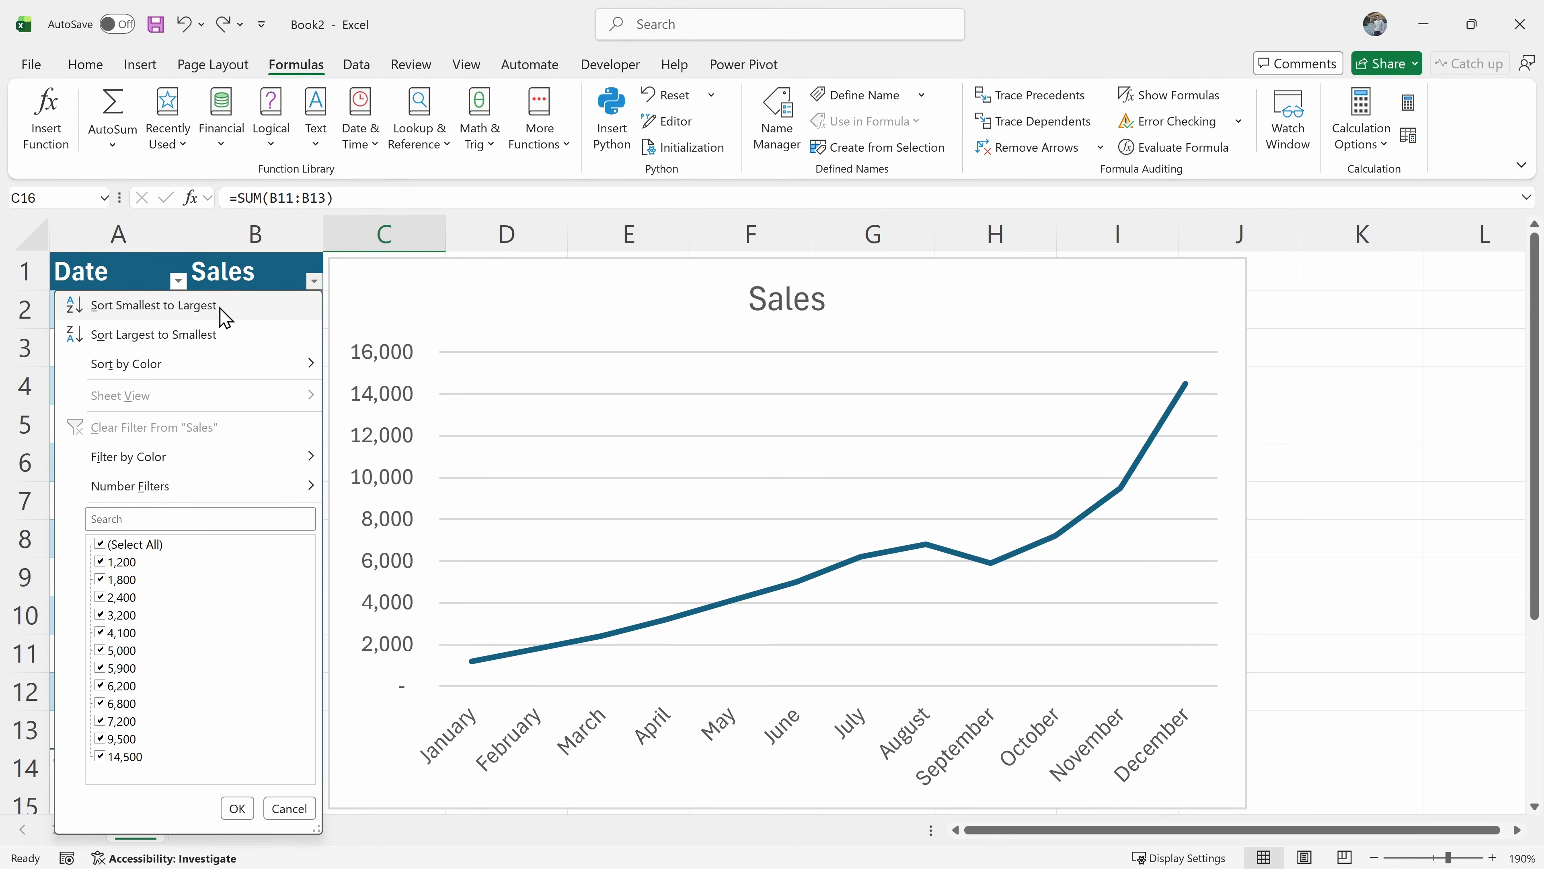
pyautogui.click(224, 341)
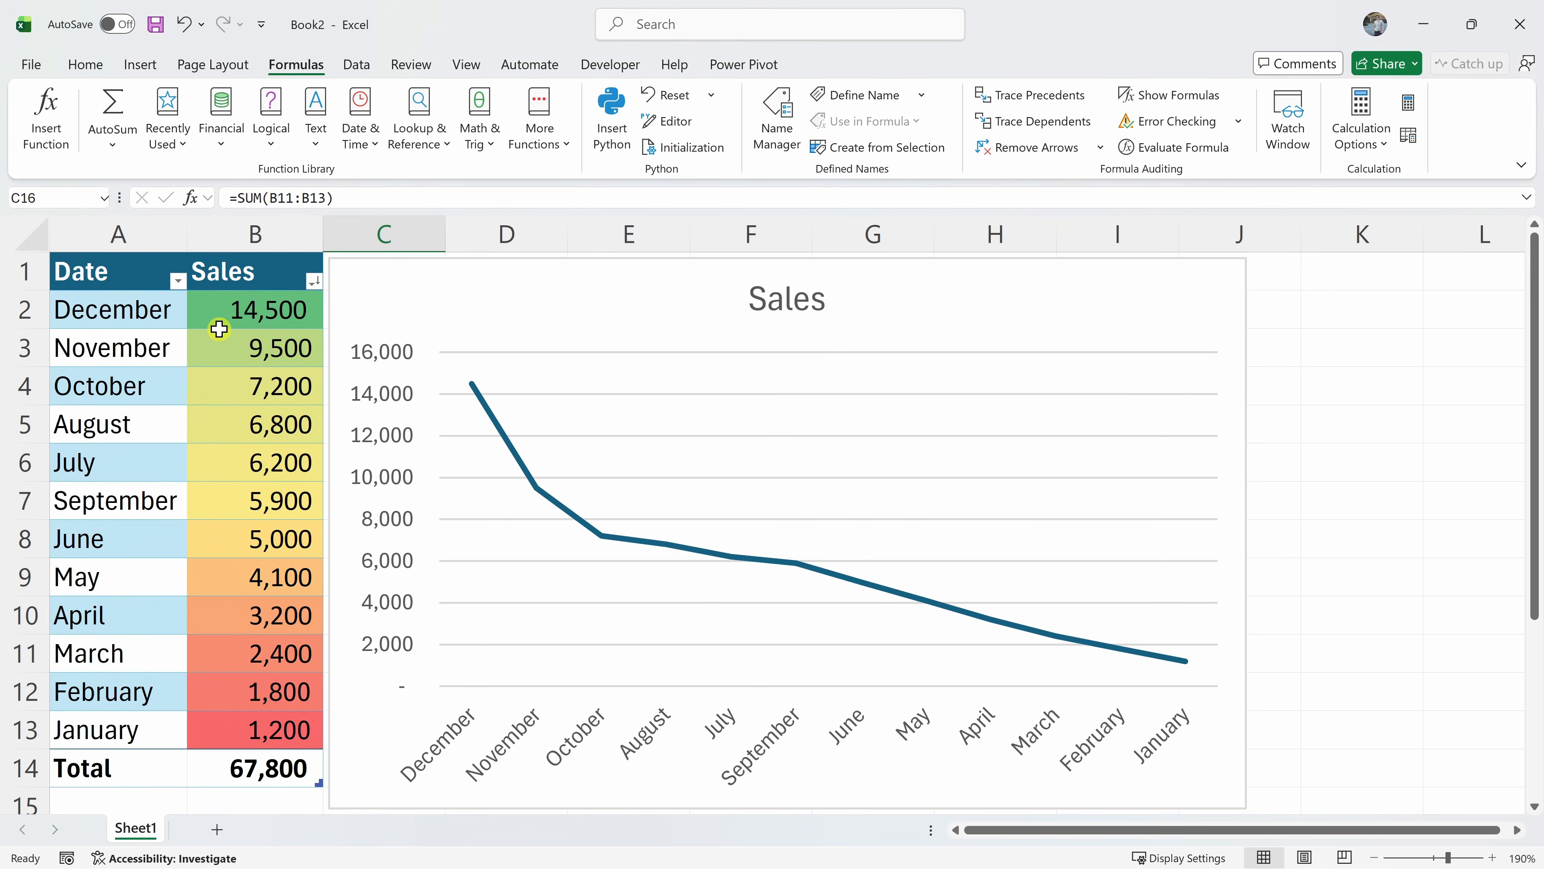
pyautogui.moveTo(234, 310); pyautogui.dragTo(140, 311)
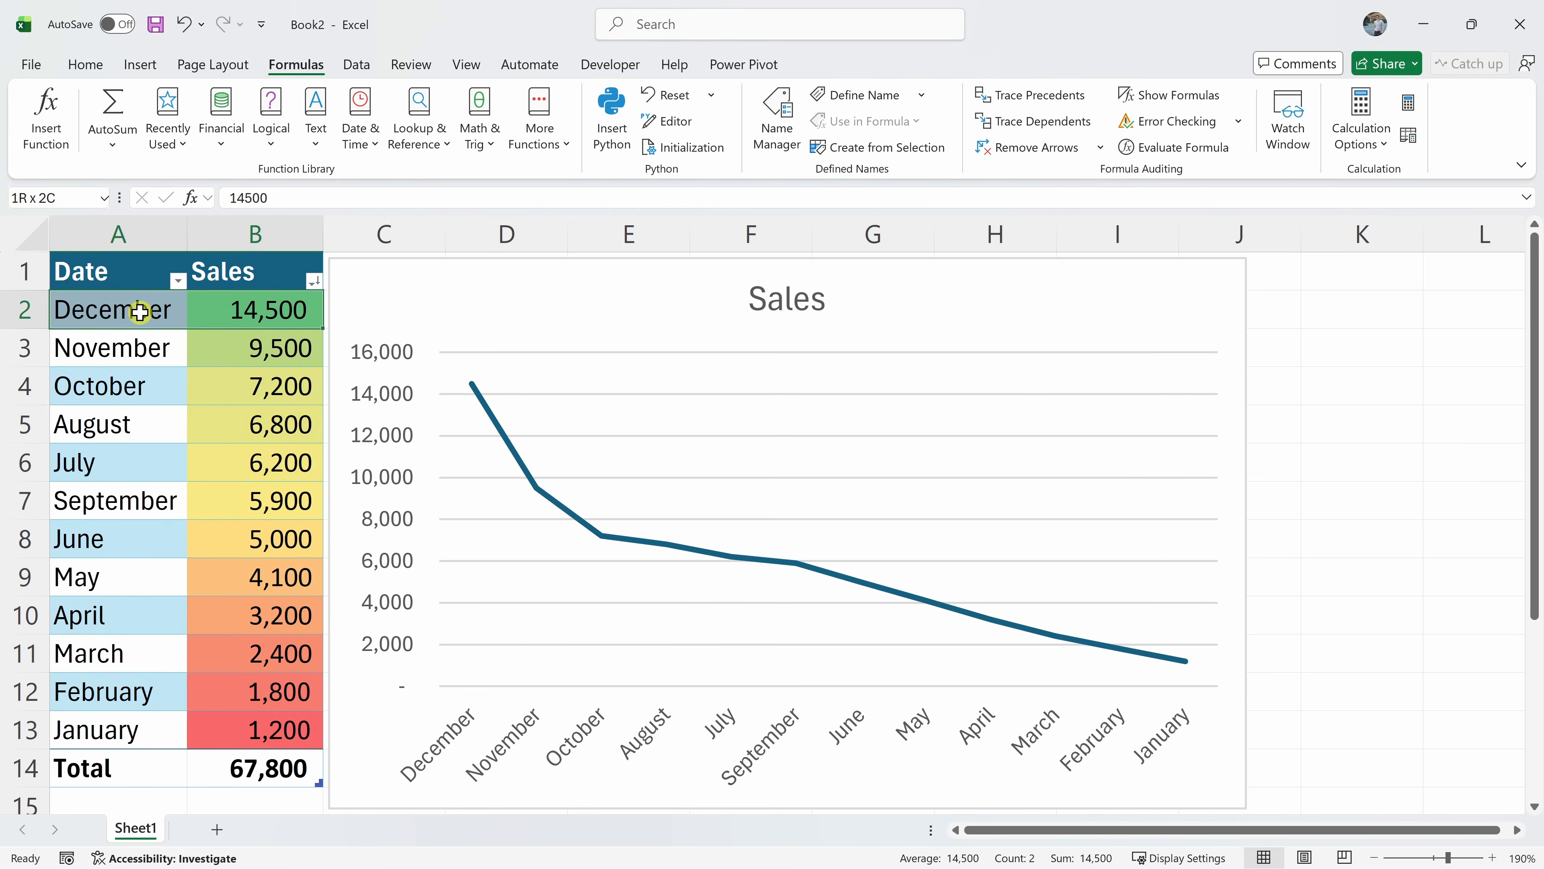
pyautogui.click(140, 311)
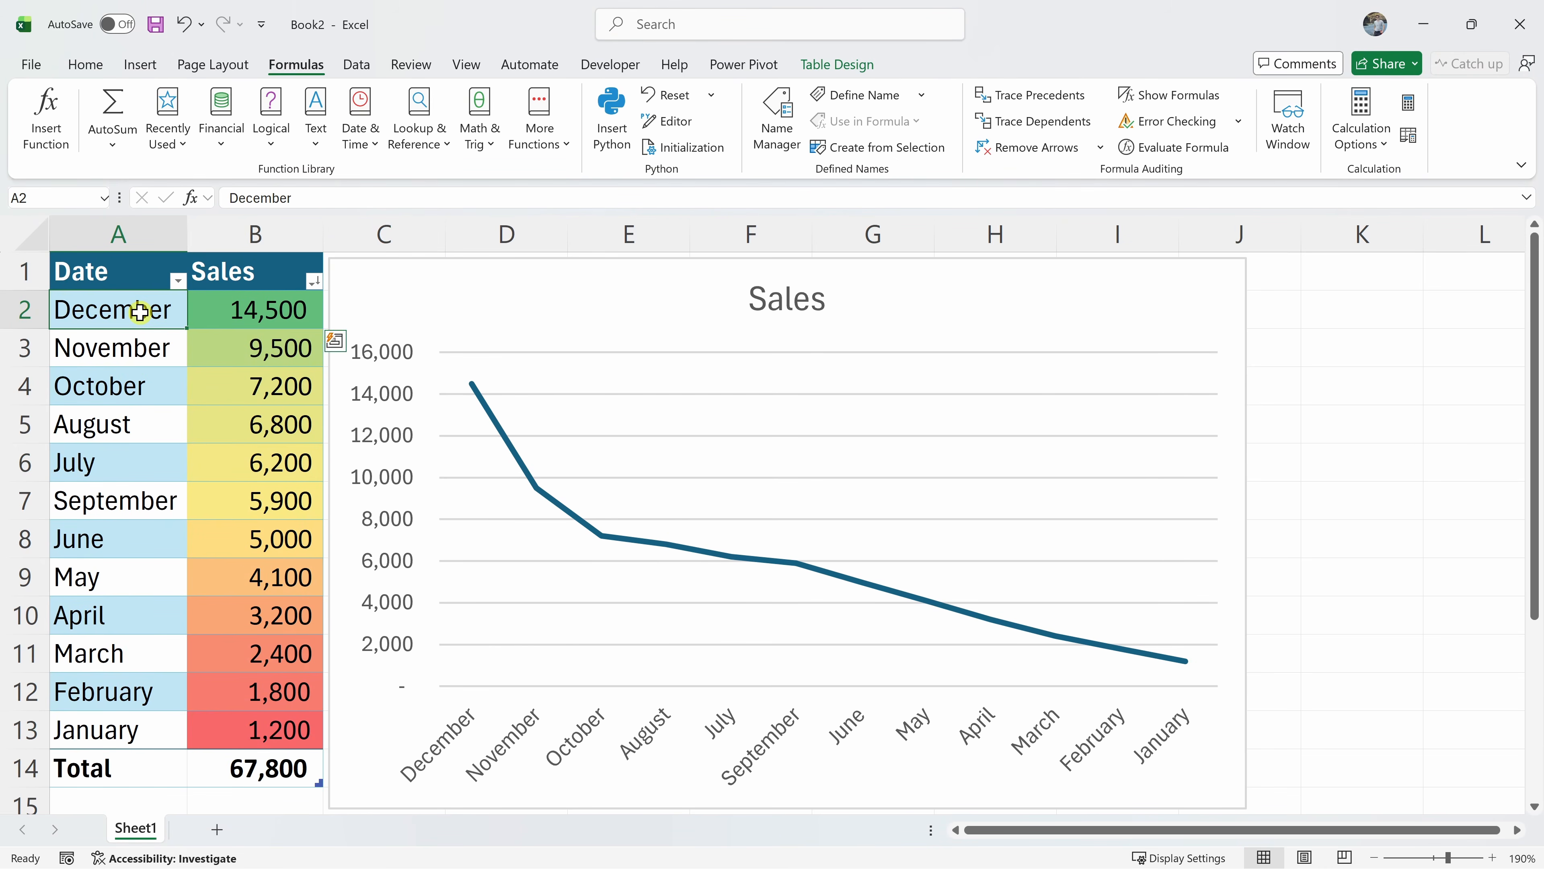
# Filter the Date column to show only October, November and December
pyautogui.click(178, 280)
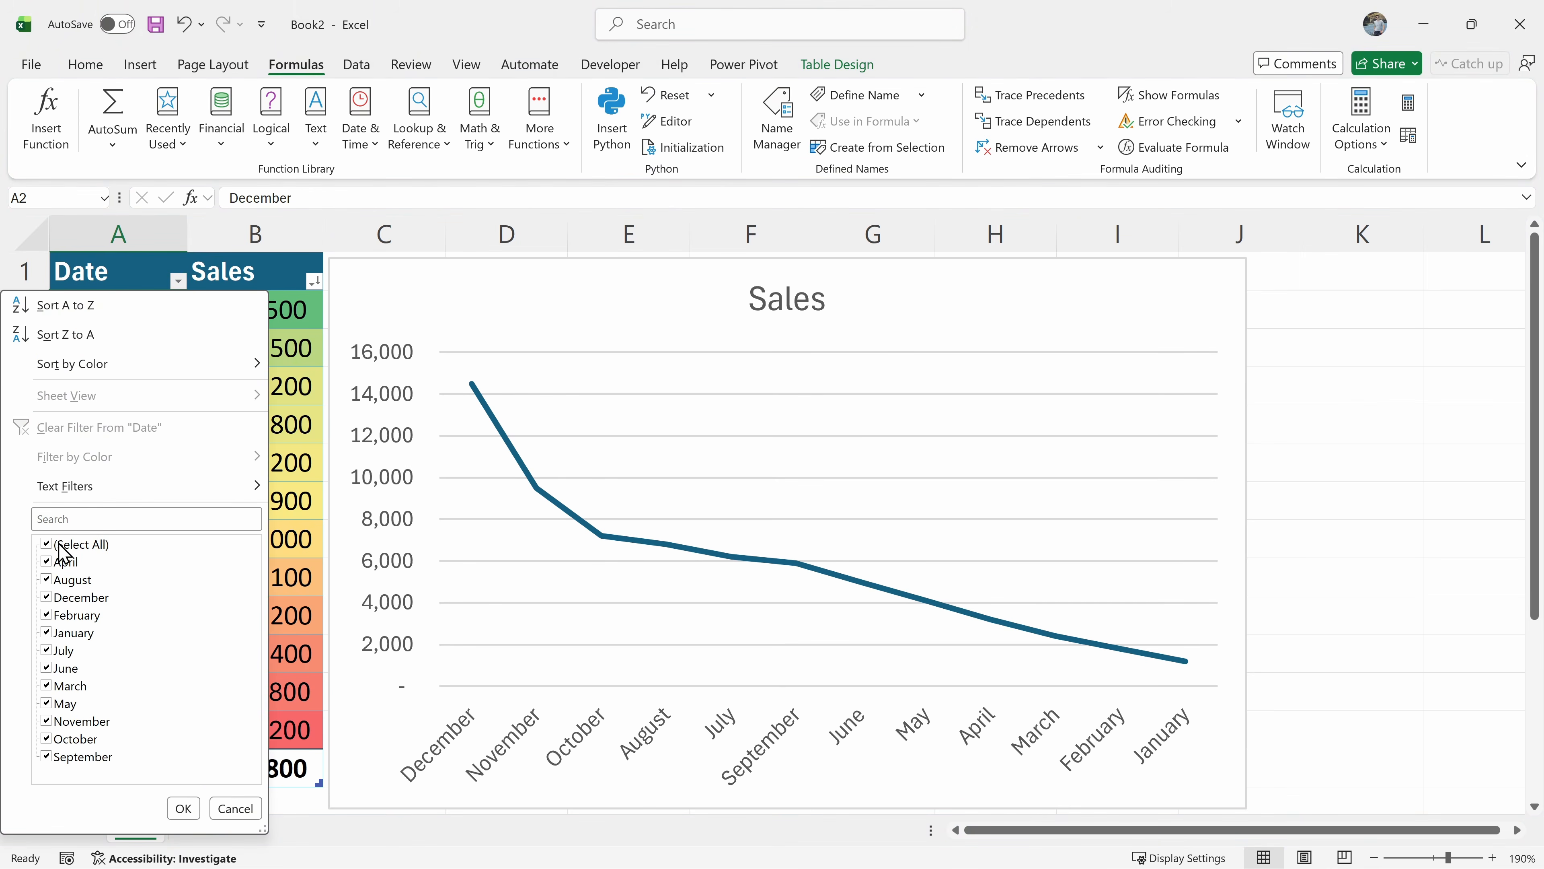
pyautogui.click(45, 543)
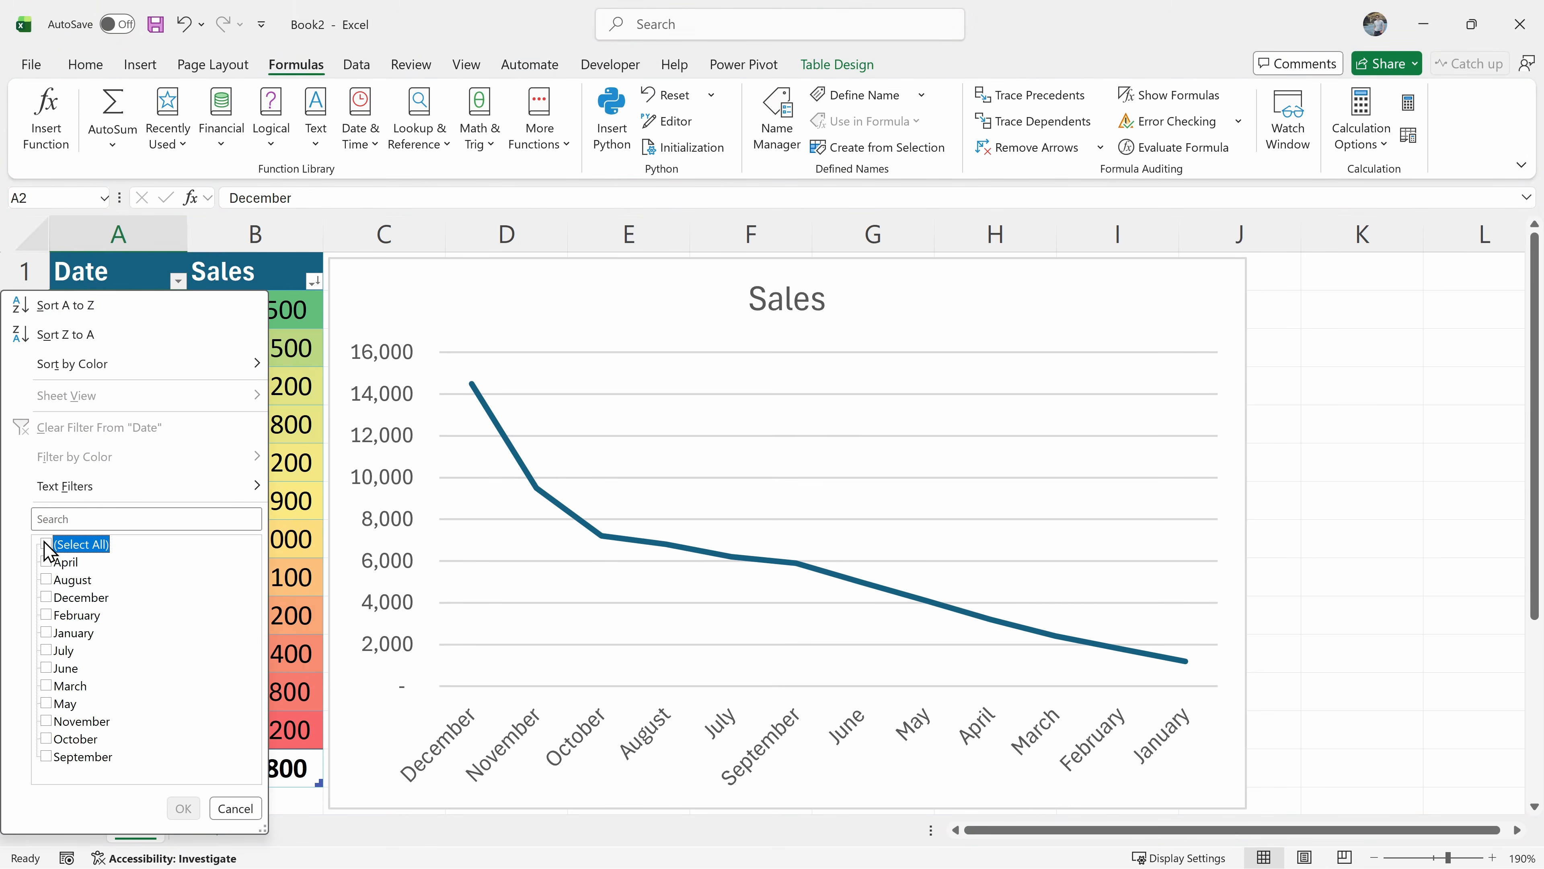
pyautogui.click(46, 721)
pyautogui.click(46, 738)
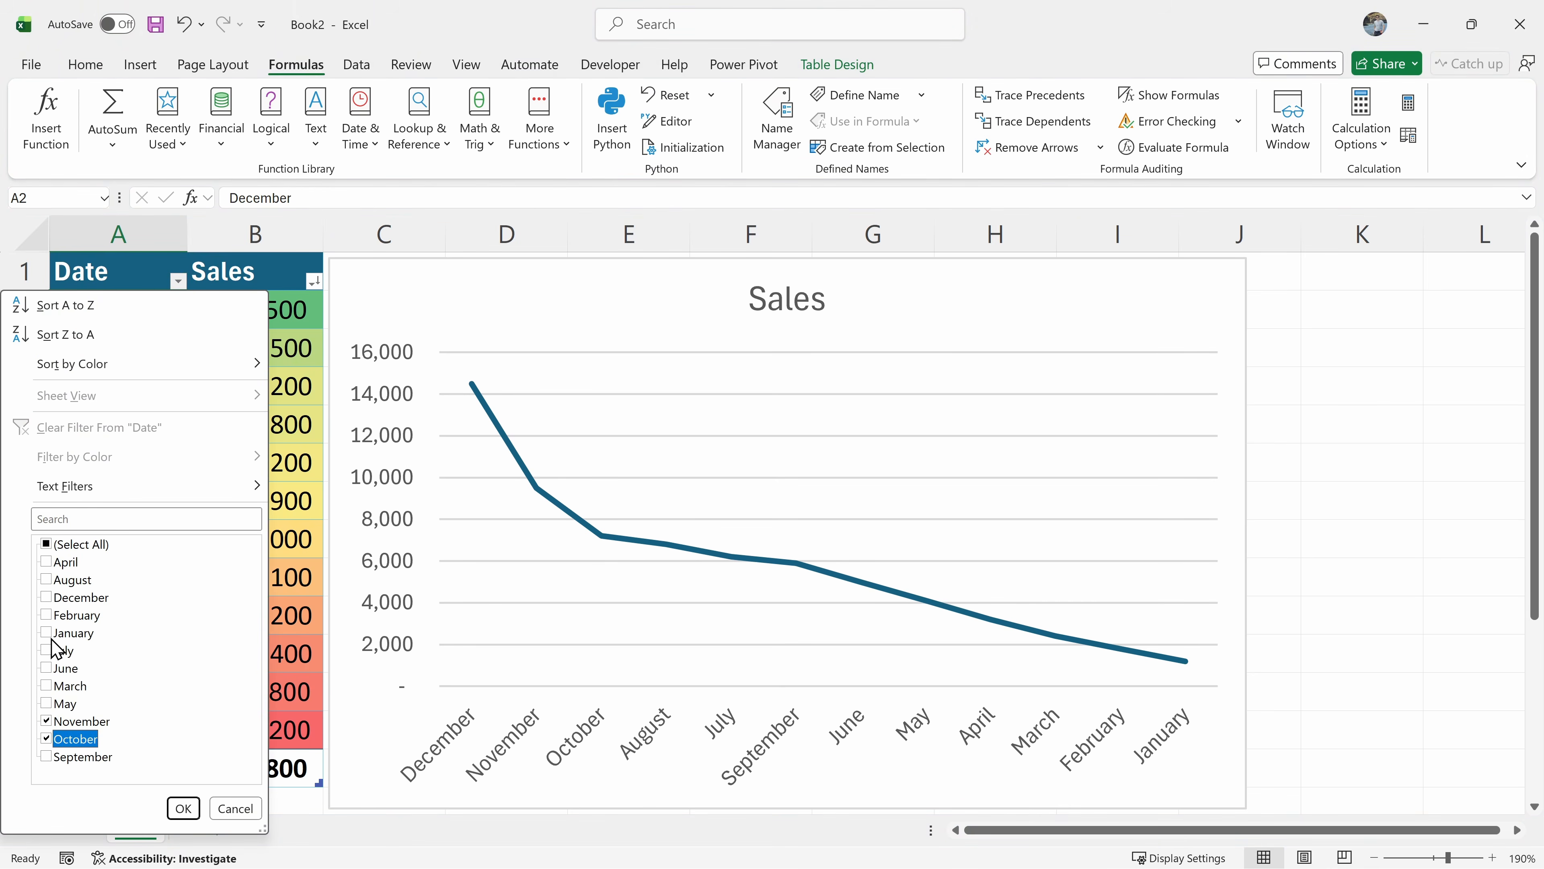
pyautogui.click(46, 597)
pyautogui.click(183, 808)
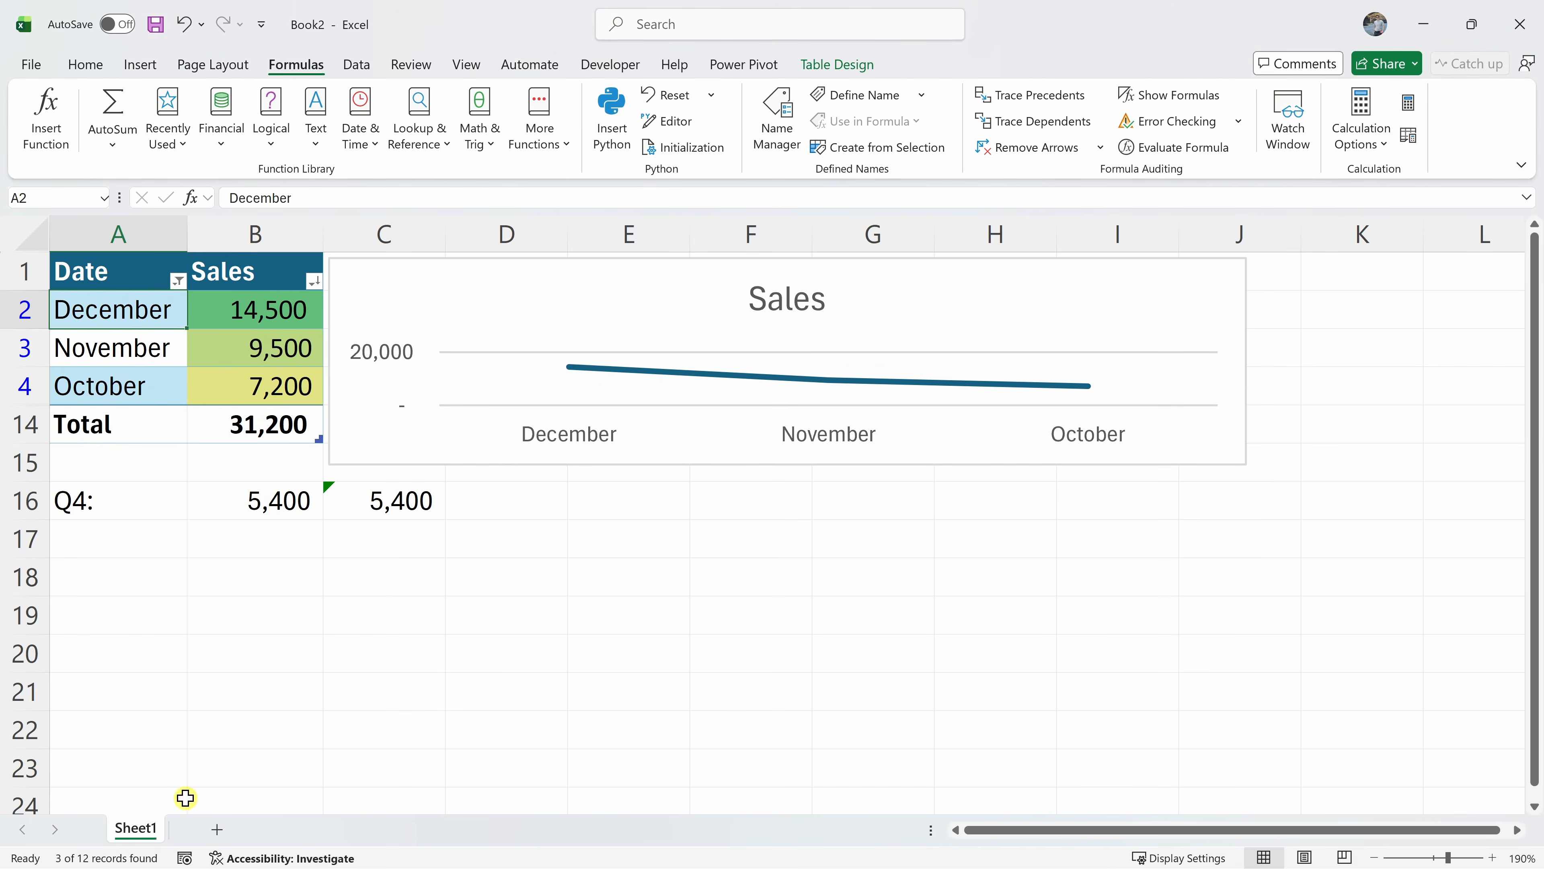
# Review the filtered Q4 rows and Total, then clear the Date filter to show all months
pyautogui.moveTo(114, 308); pyautogui.dragTo(288, 395)
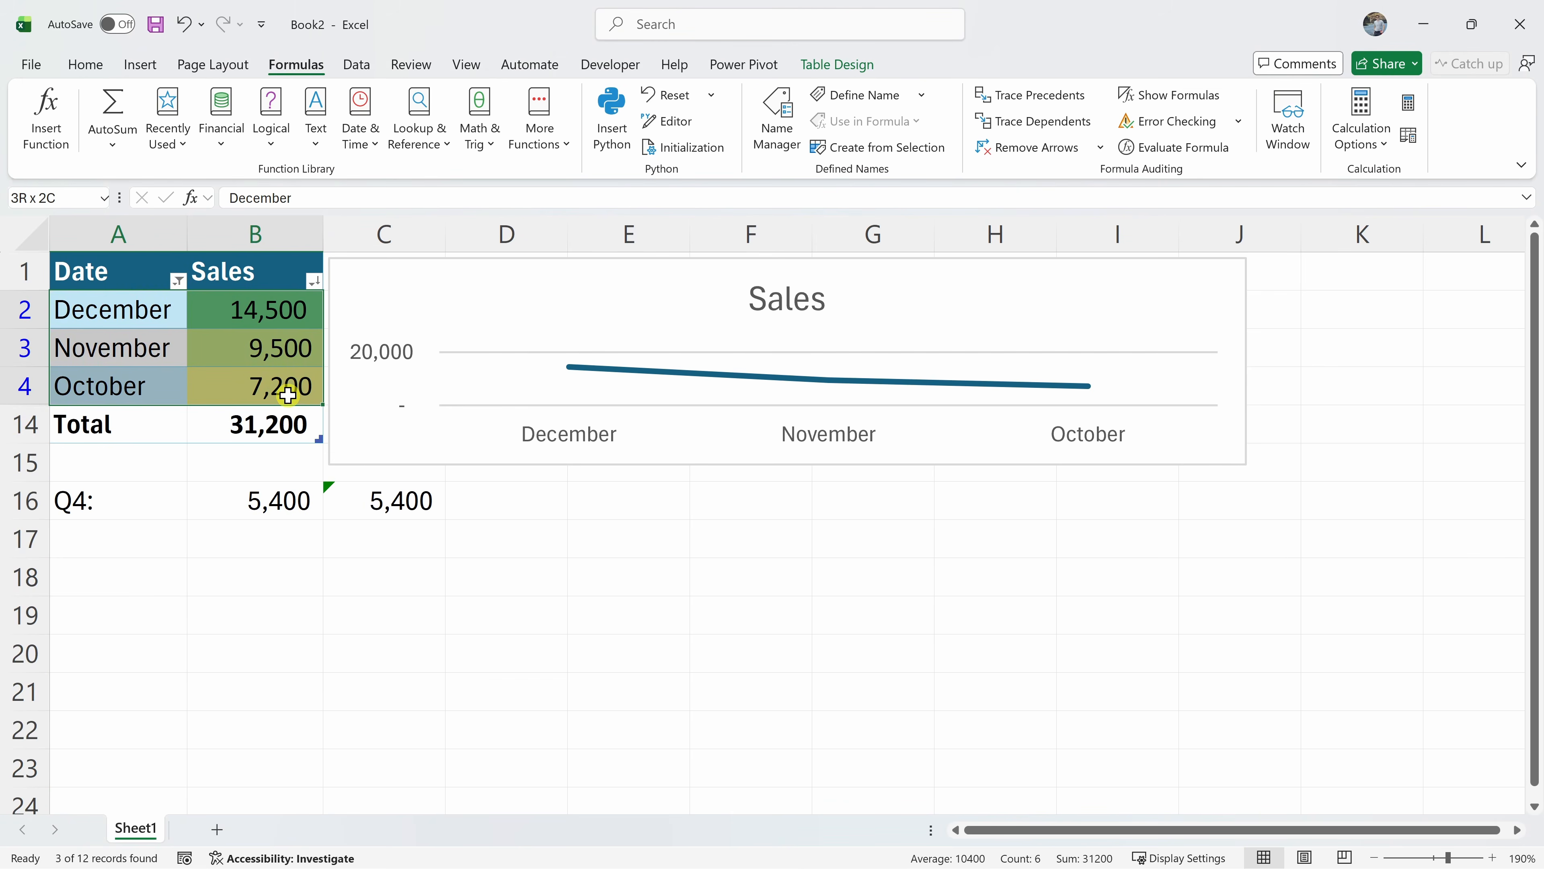
pyautogui.click(282, 423)
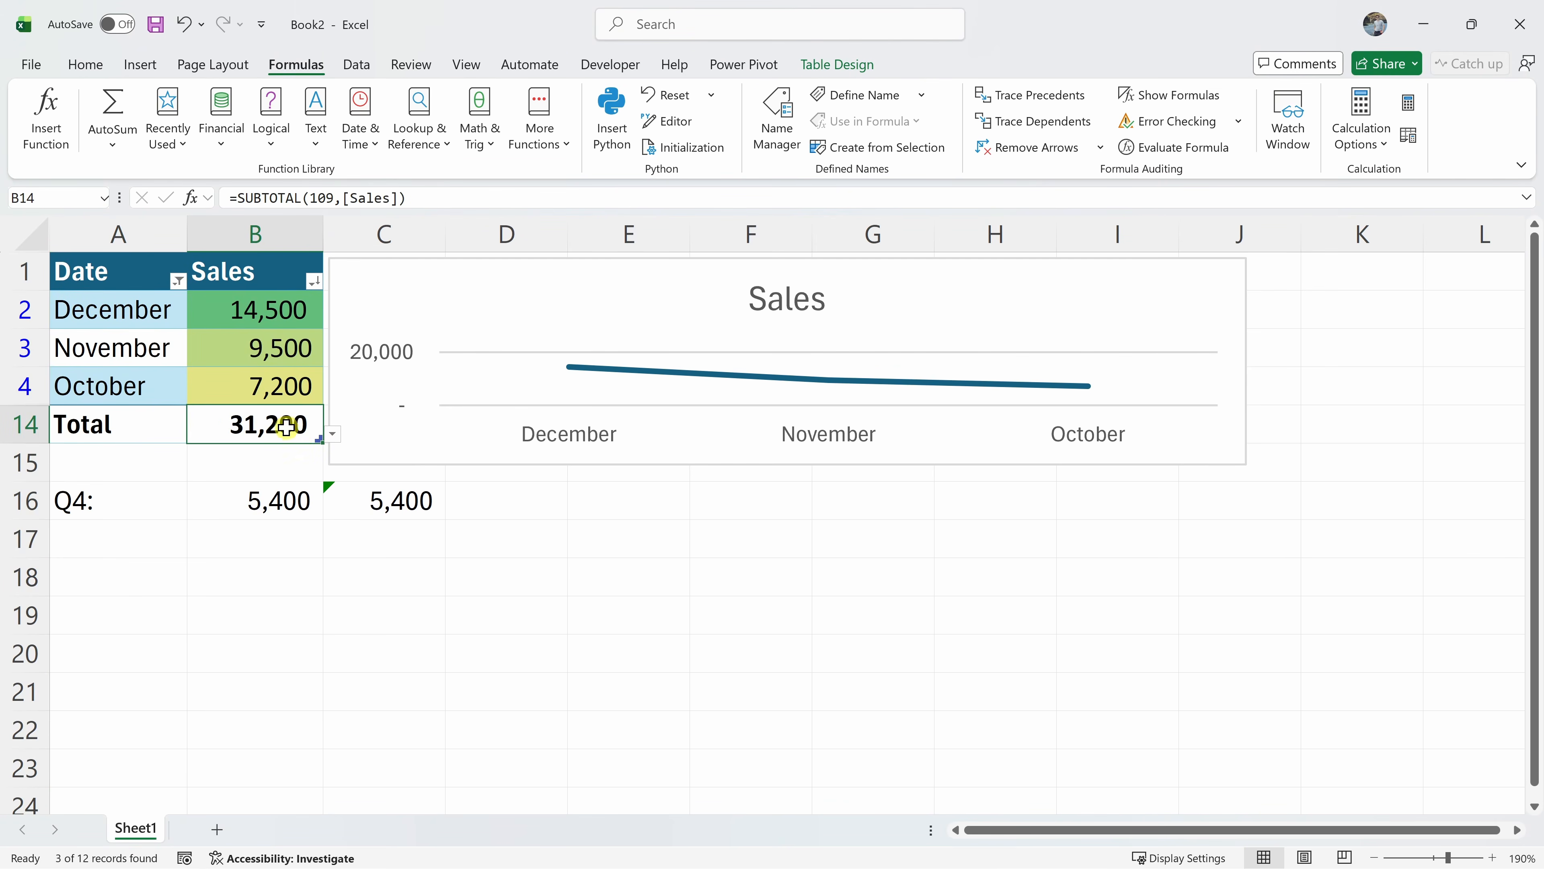
pyautogui.moveTo(144, 318); pyautogui.dragTo(190, 406)
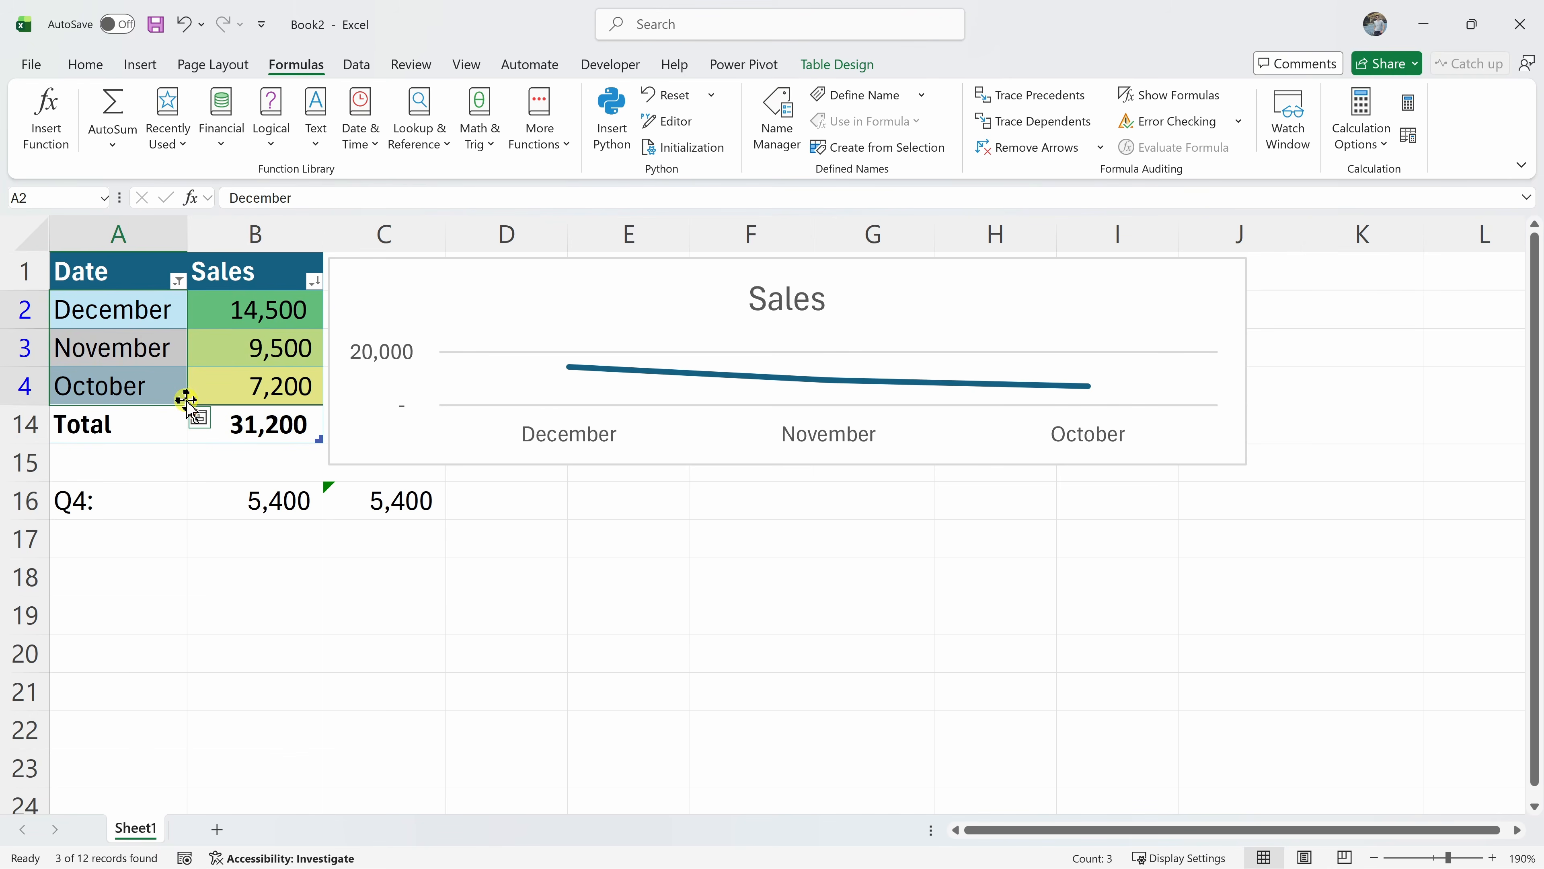
pyautogui.click(178, 281)
pyautogui.click(99, 427)
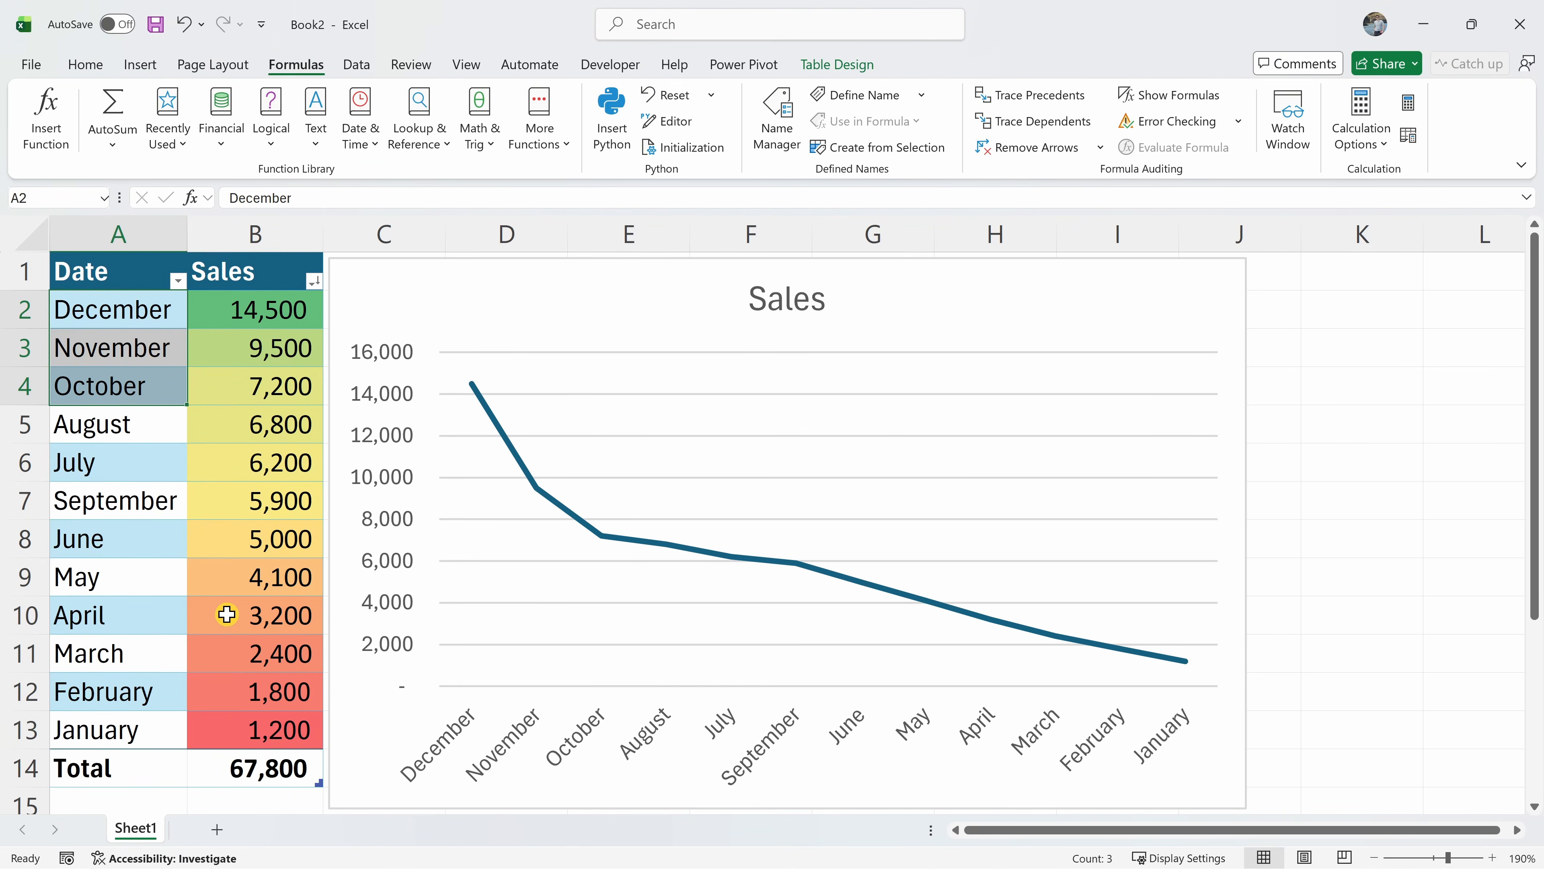
pyautogui.click(95, 68)
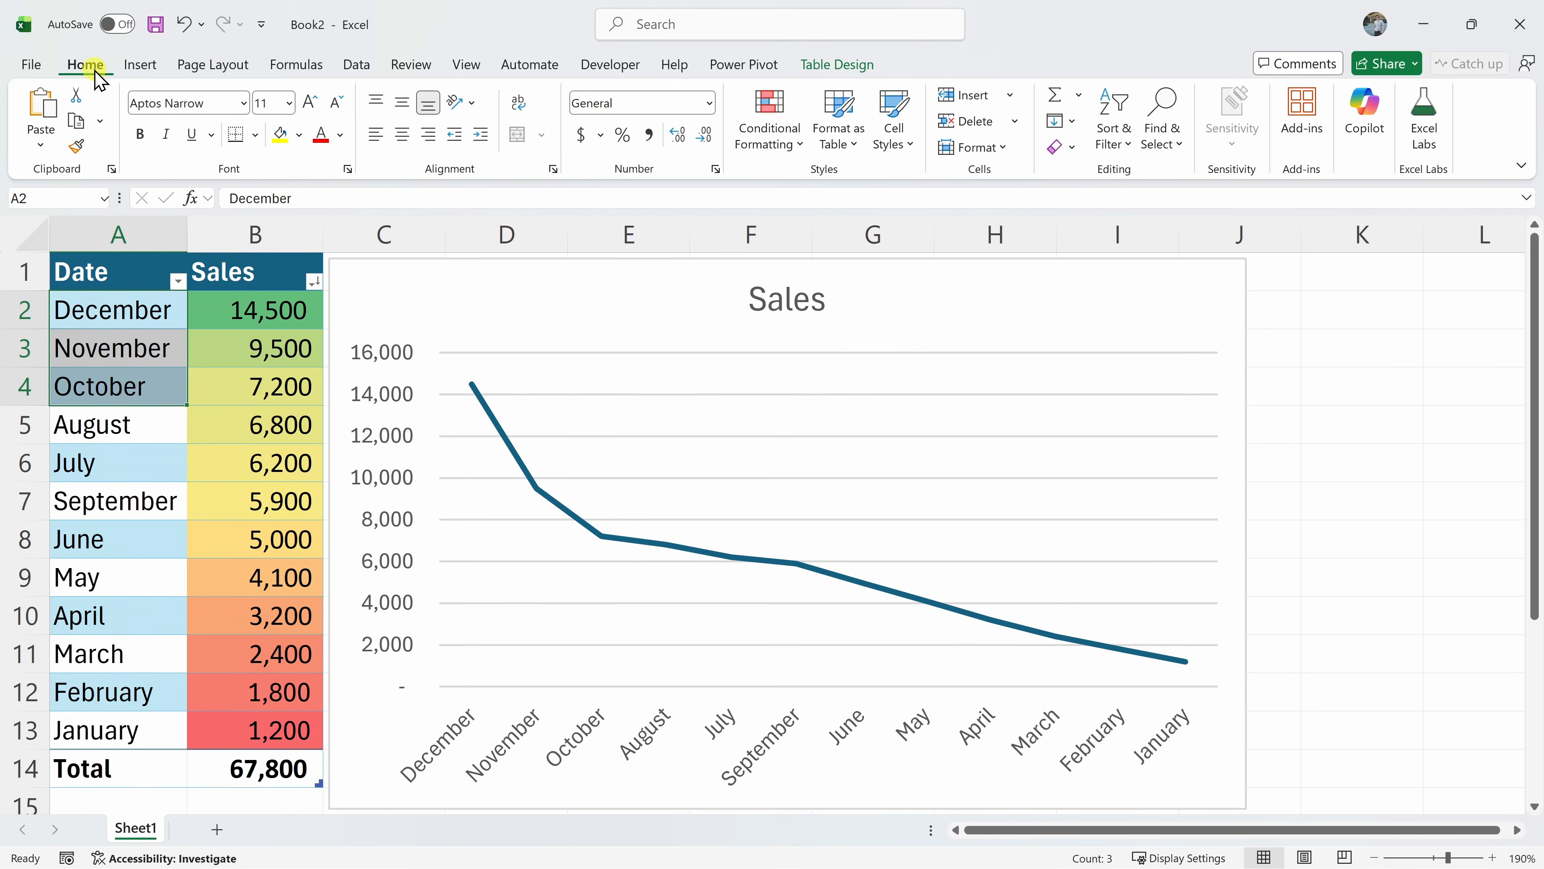
# Ask Copilot "what are my total sales" and let it answer without saving
pyautogui.click(1376, 135)
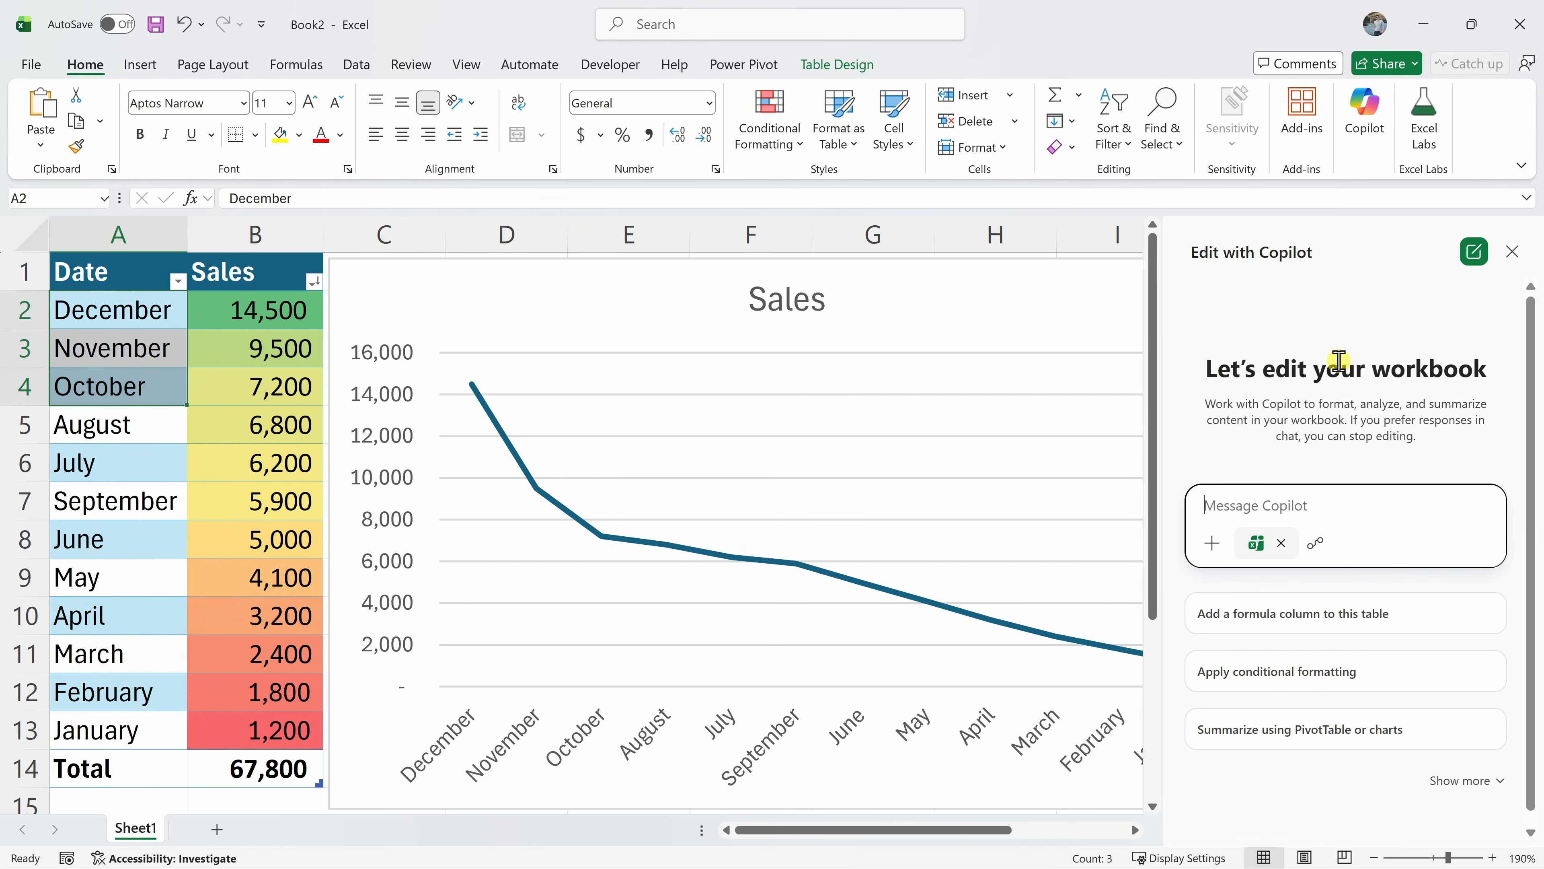
pyautogui.write('what are my total sales')
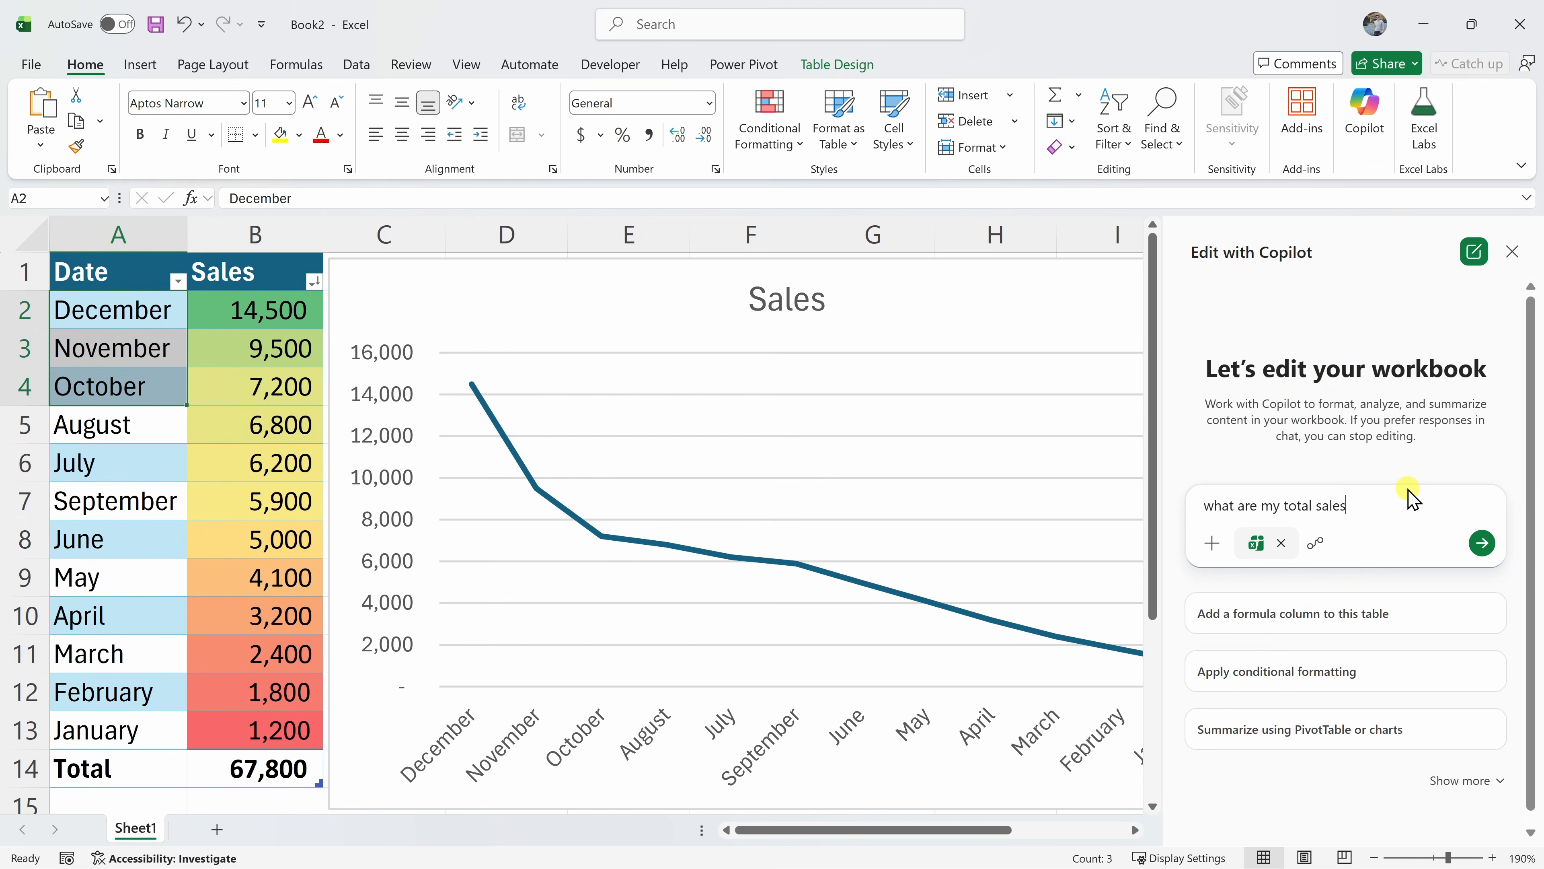
pyautogui.click(1483, 544)
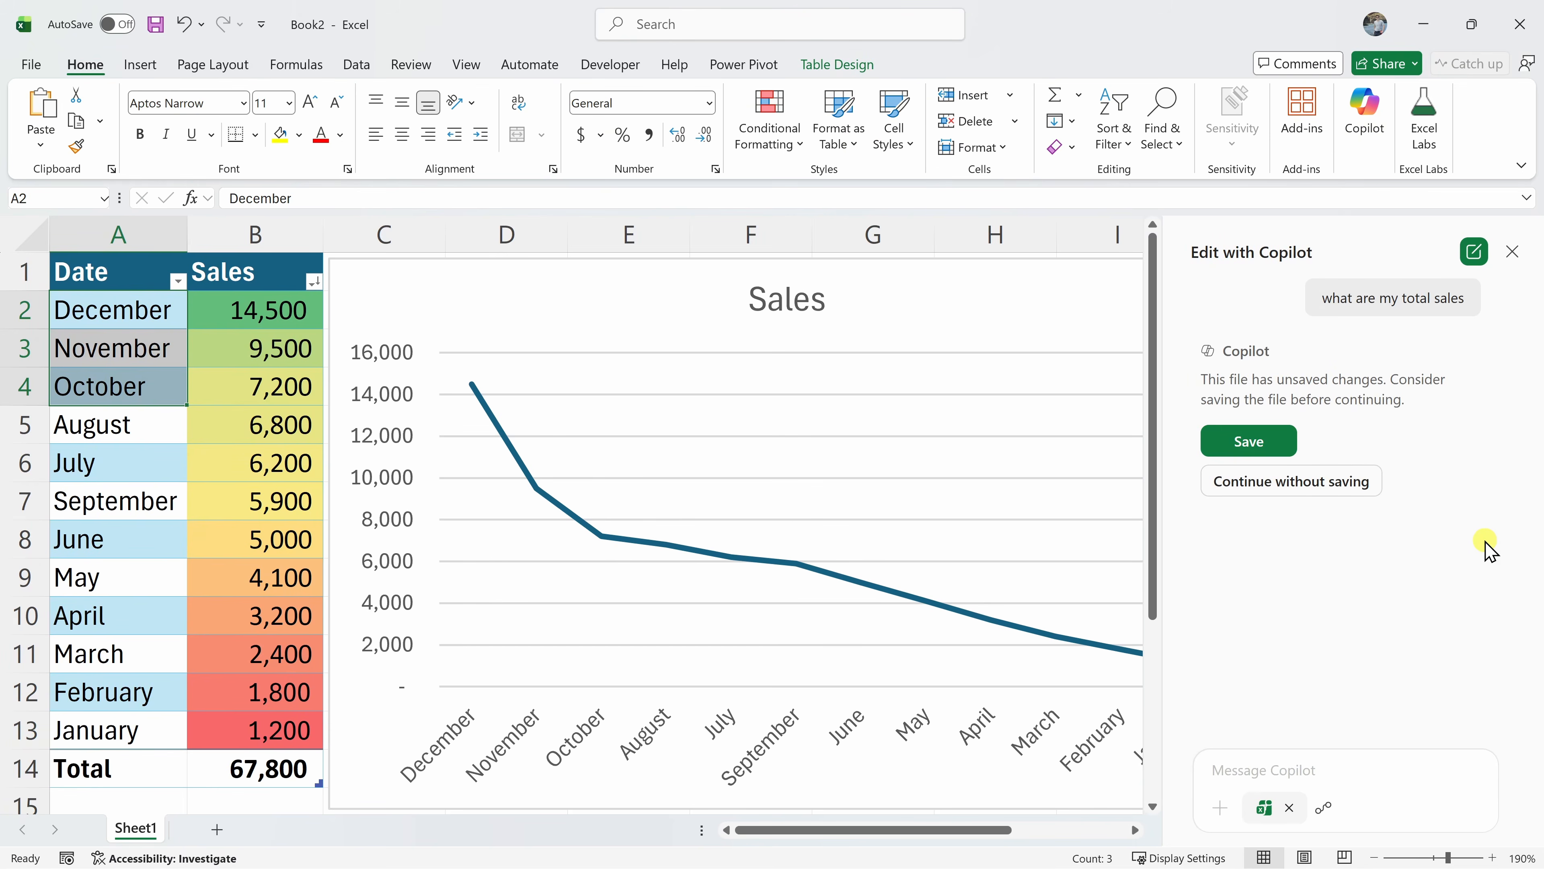
pyautogui.click(1309, 481)
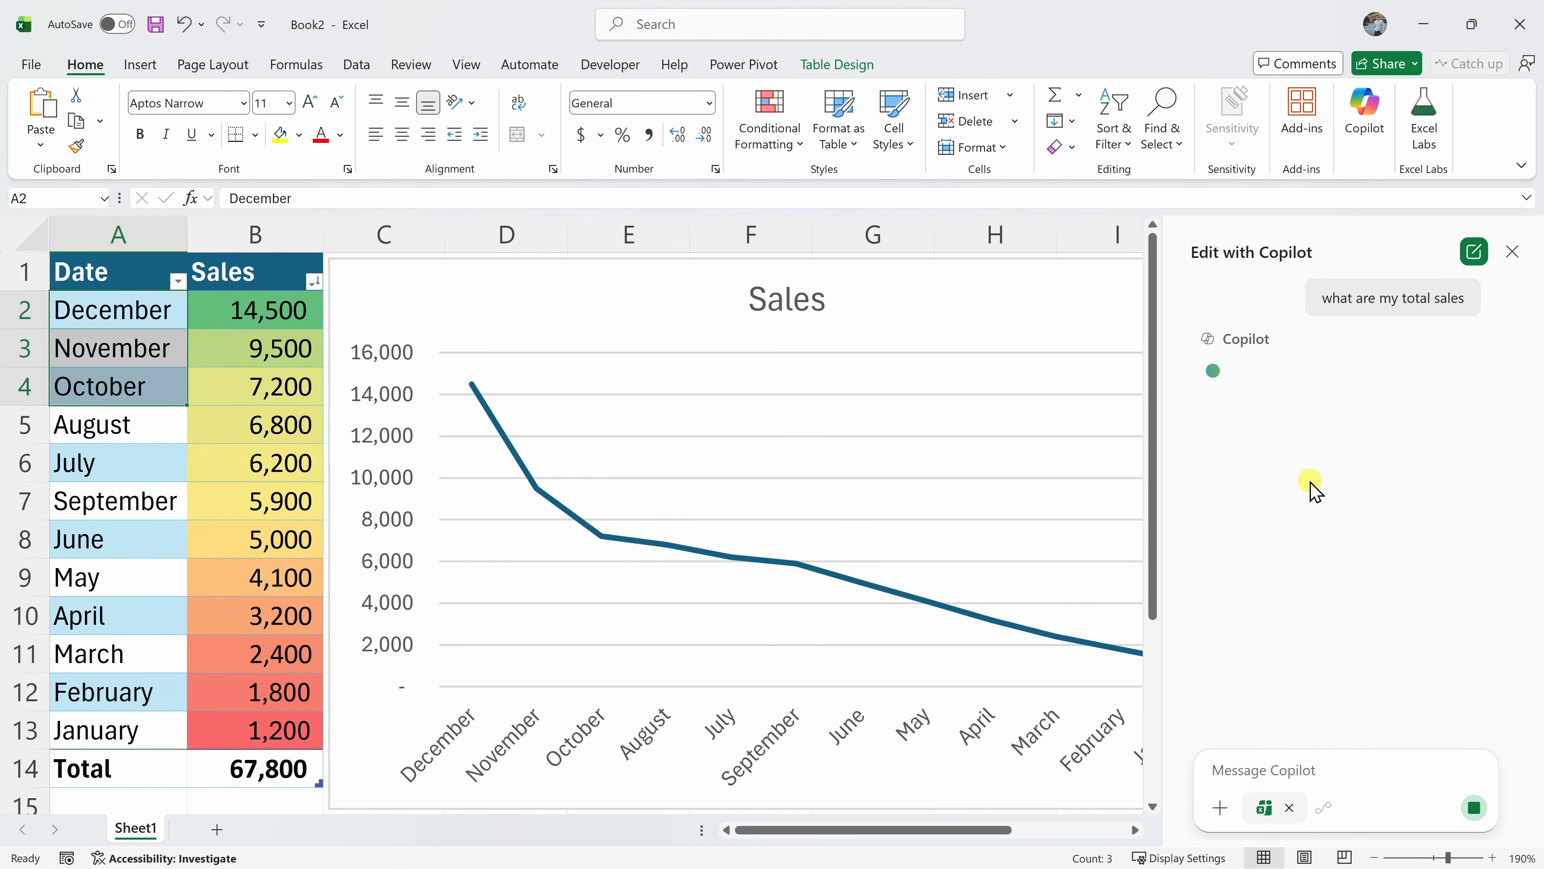